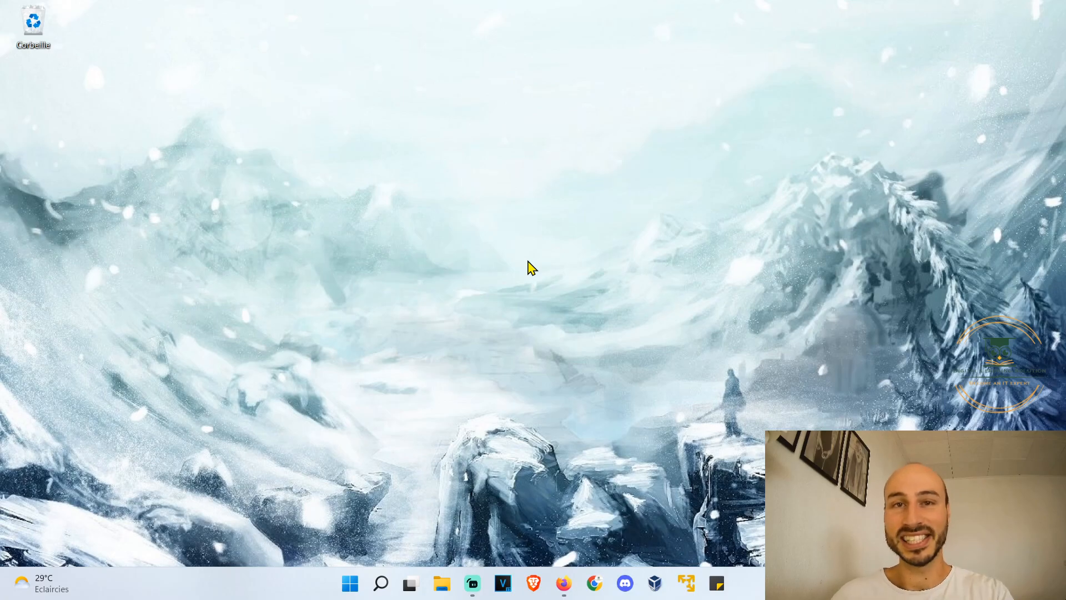
# - Switch to Firefox, search Google for "canva" and open the Canva website from the results
pyautogui.click(564, 585)
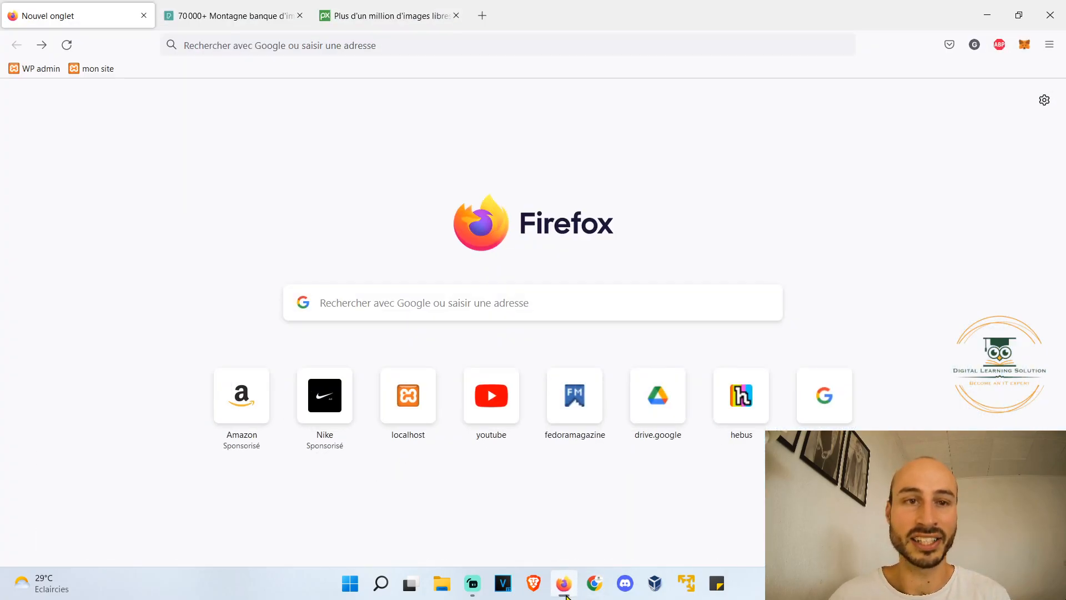
pyautogui.click(410, 297)
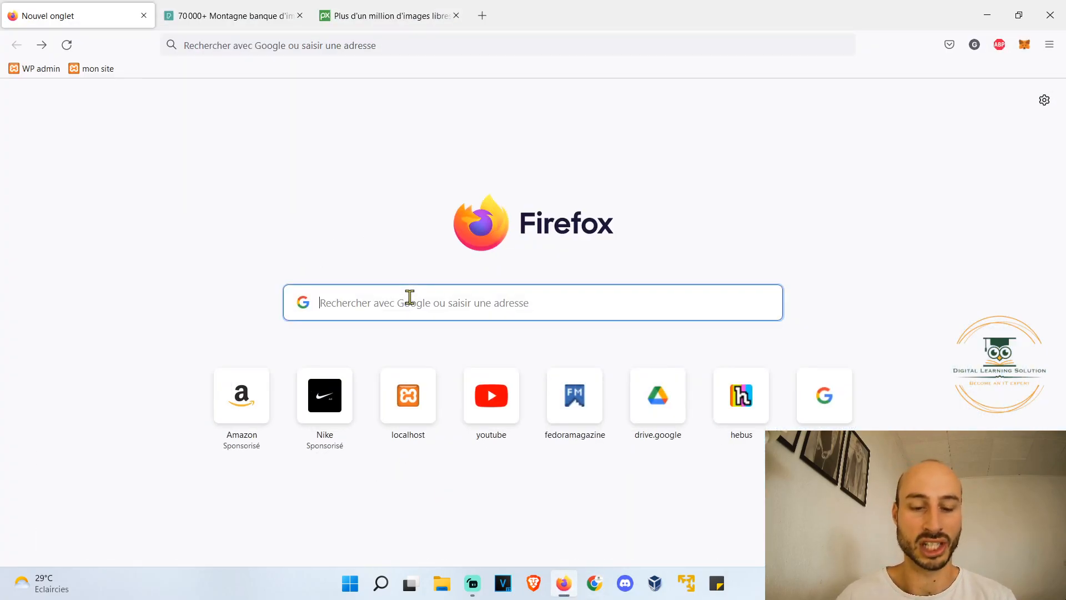
pyautogui.write('canva')
pyautogui.press('Return')
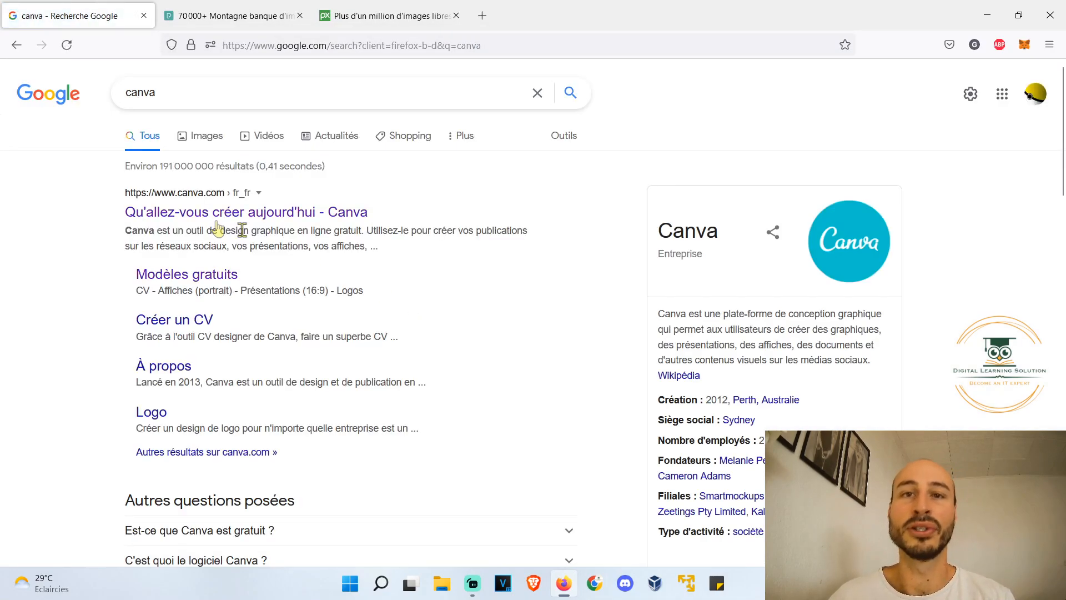
pyautogui.click(137, 213)
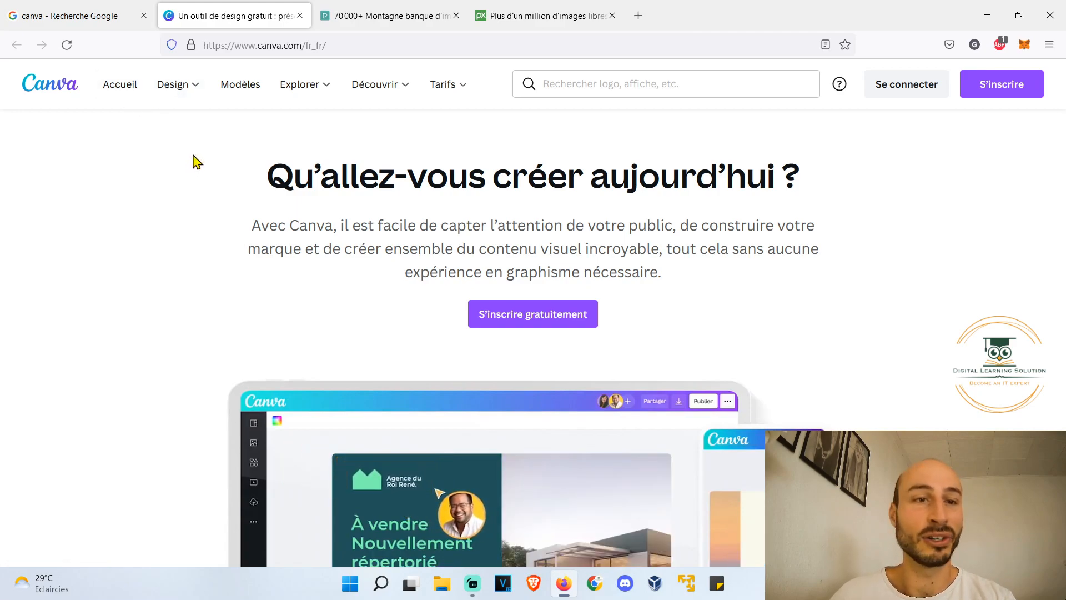
# - Start the free sign-up from the Canva landing page to get into the account's home page
pyautogui.moveTo(199, 97)
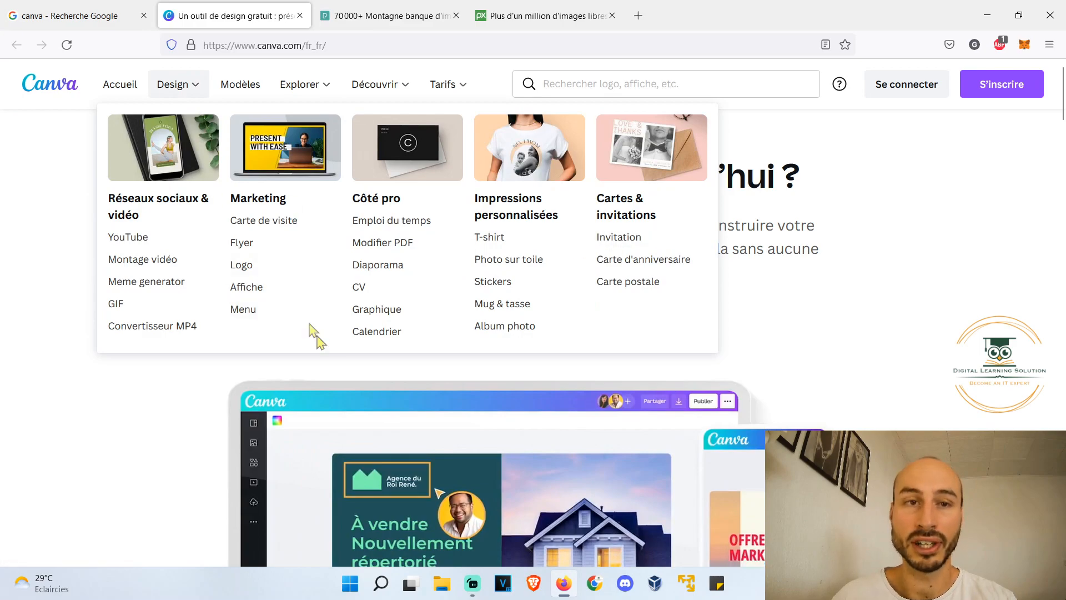
pyautogui.moveTo(311, 89)
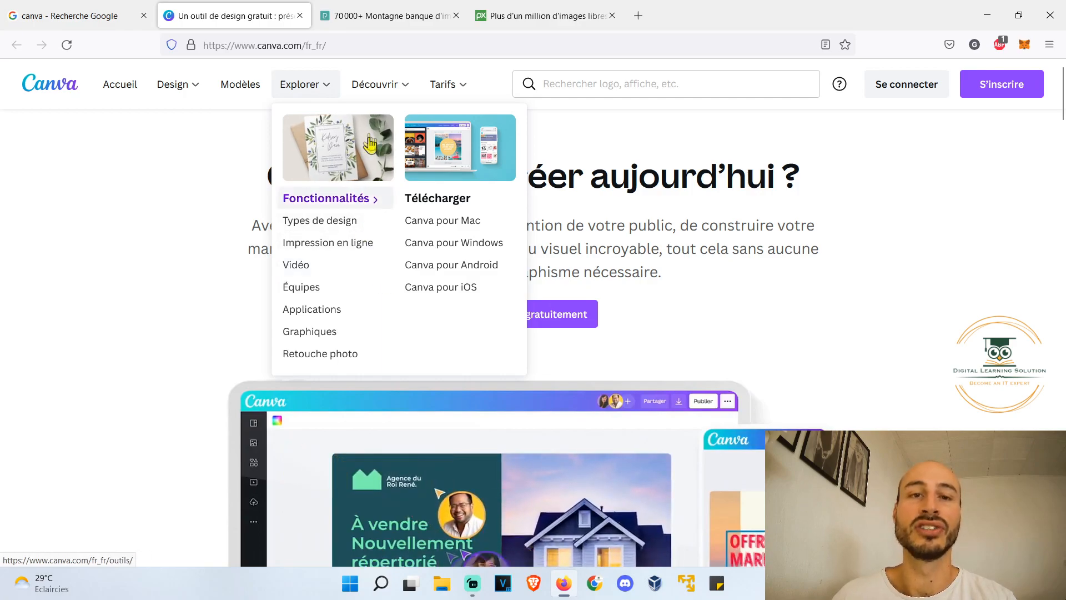
pyautogui.moveTo(433, 85)
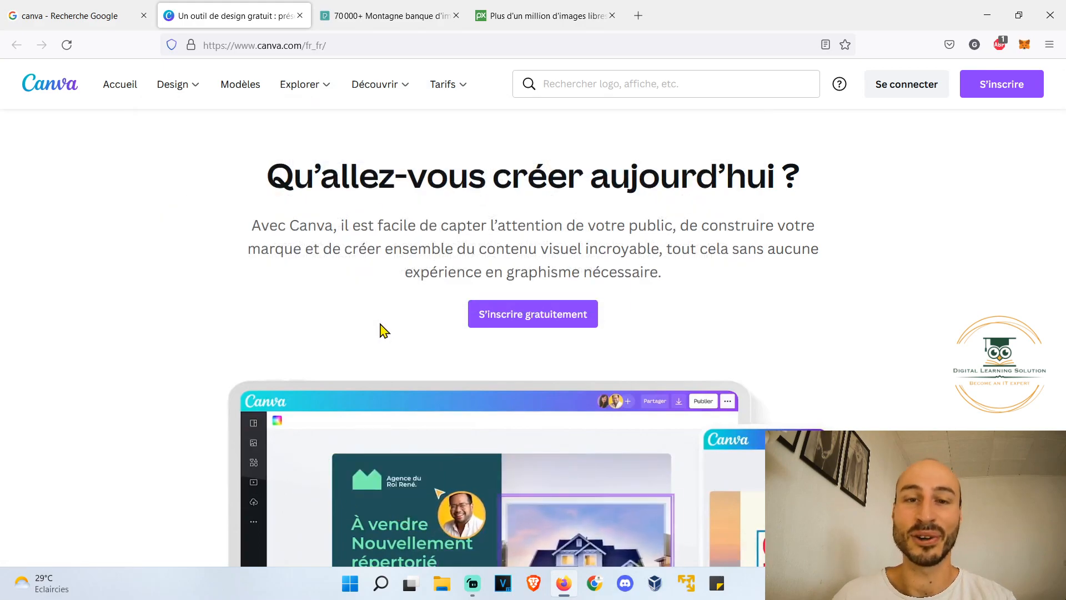
pyautogui.click(544, 314)
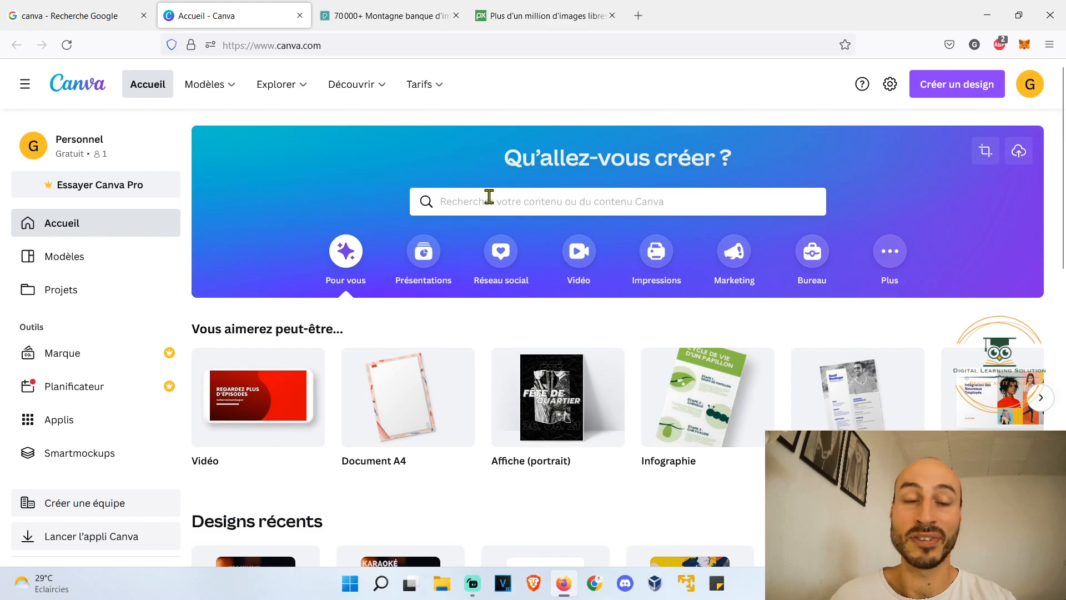
# - Look through the recent designs and the template gallery, and return to the home page
pyautogui.scroll(-6, 488, 196)
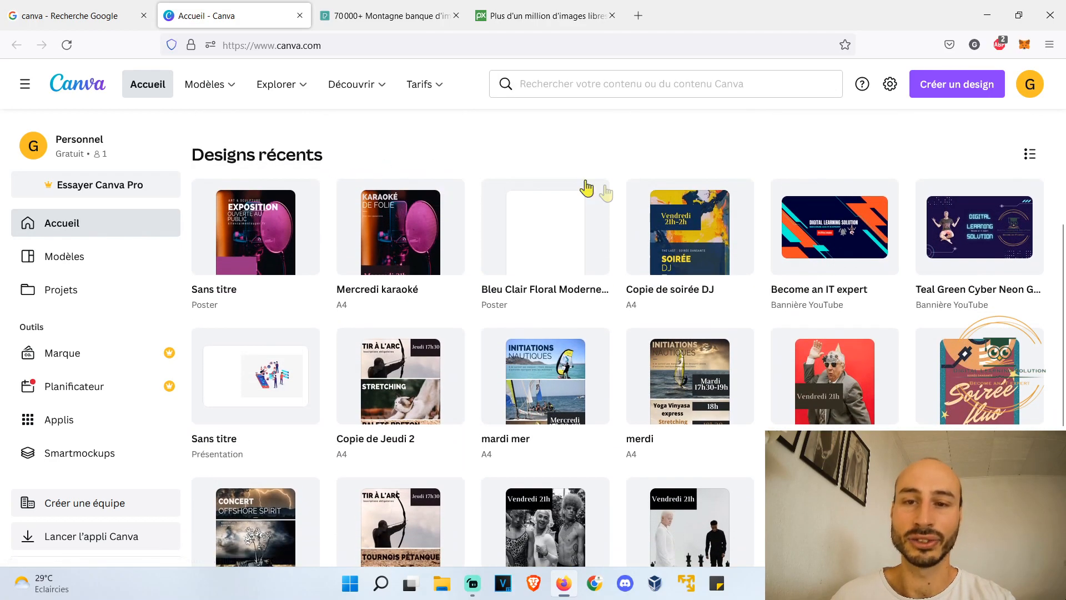
pyautogui.moveTo(607, 194)
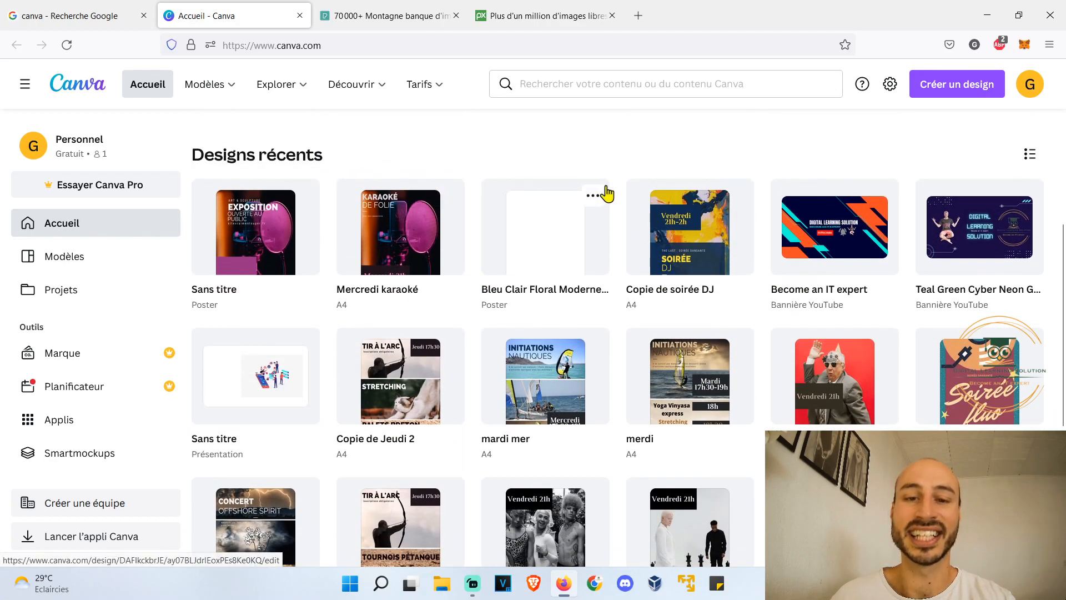
pyautogui.scroll(-5, 607, 194)
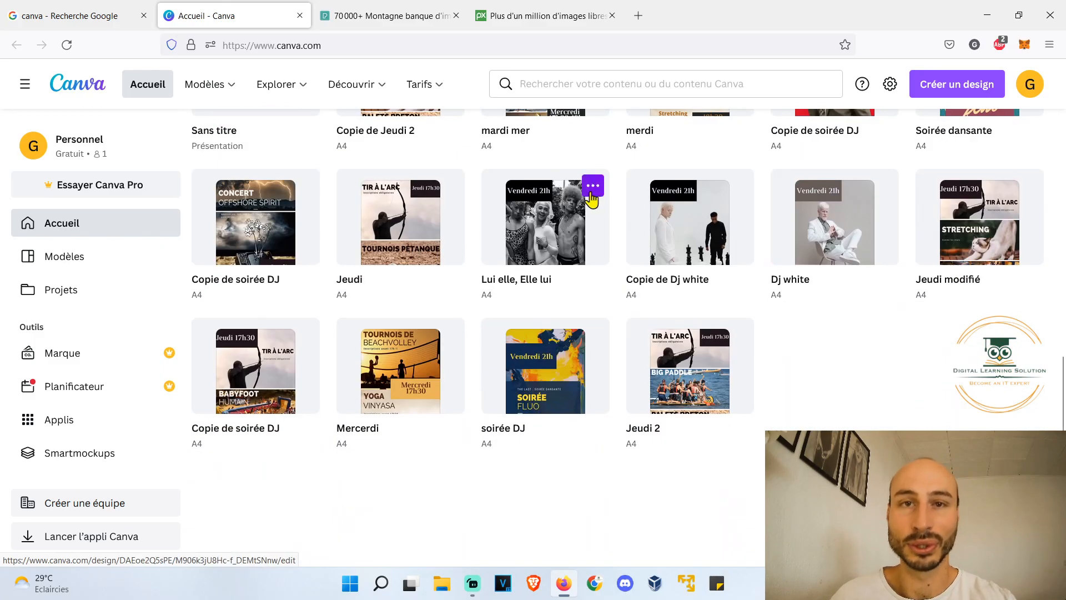
pyautogui.scroll(7, 561, 256)
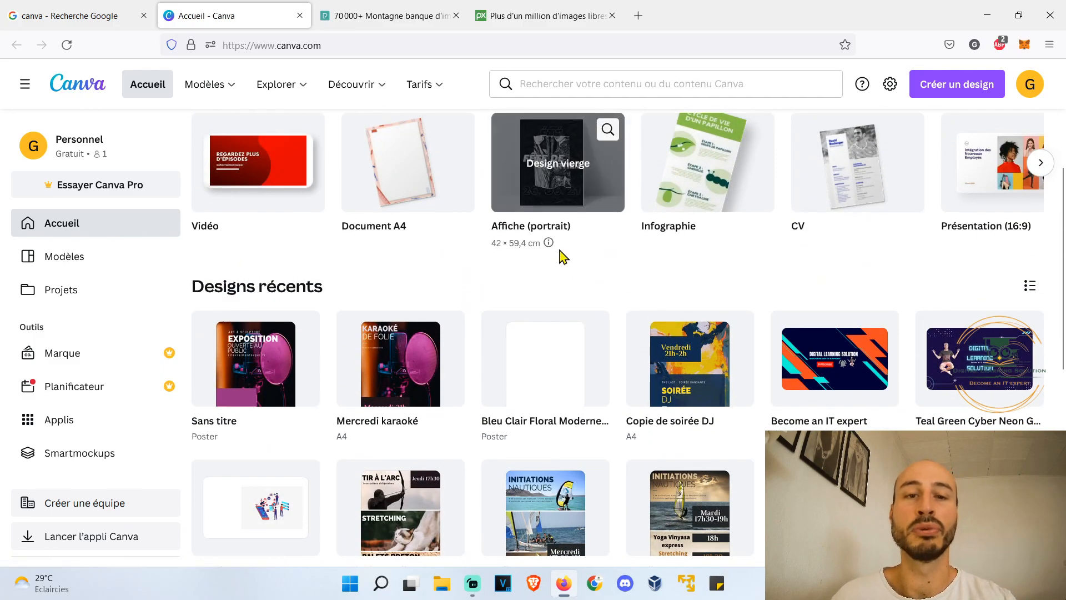
pyautogui.scroll(4, 561, 285)
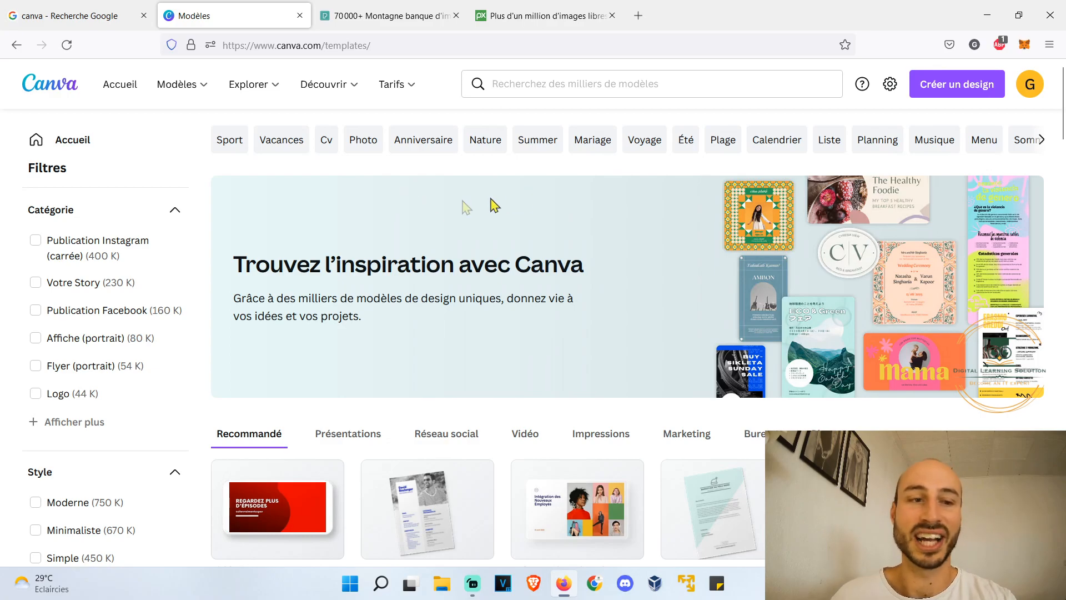
pyautogui.scroll(-2, 409, 224)
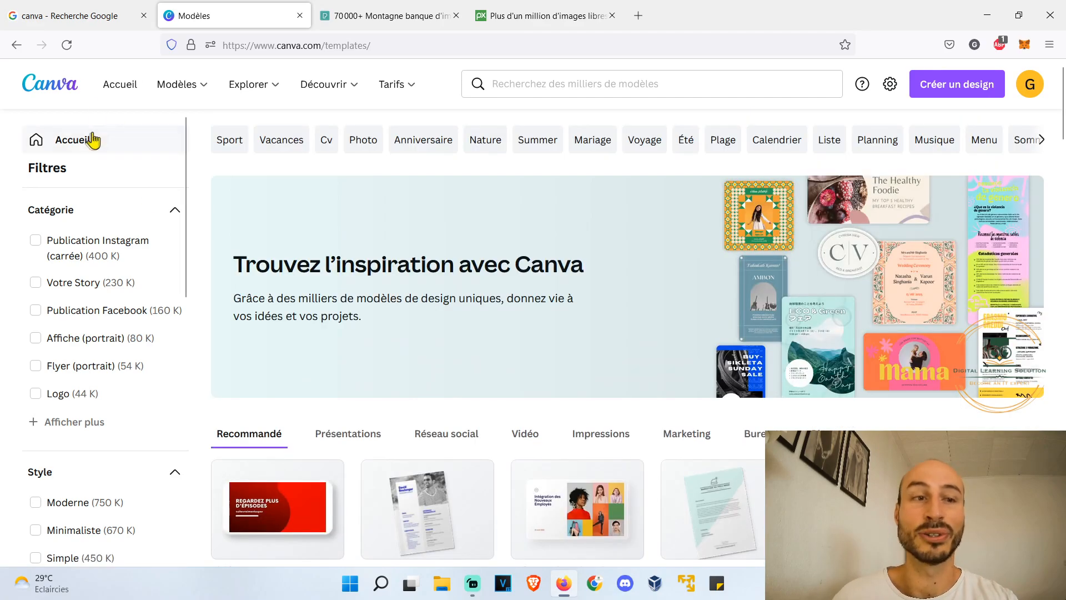
pyautogui.click(85, 139)
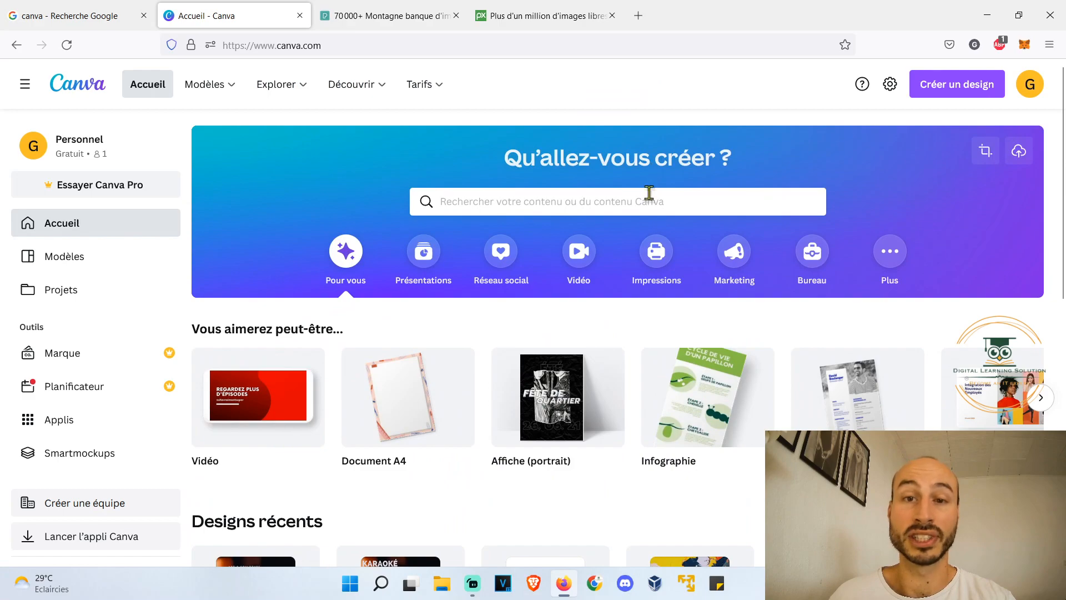
# - Search the templates for "affiche" and open the black-and-blue "Vide-grenier, brocante" poster template for editing
pyautogui.click(718, 204)
pyautogui.write('affiche')
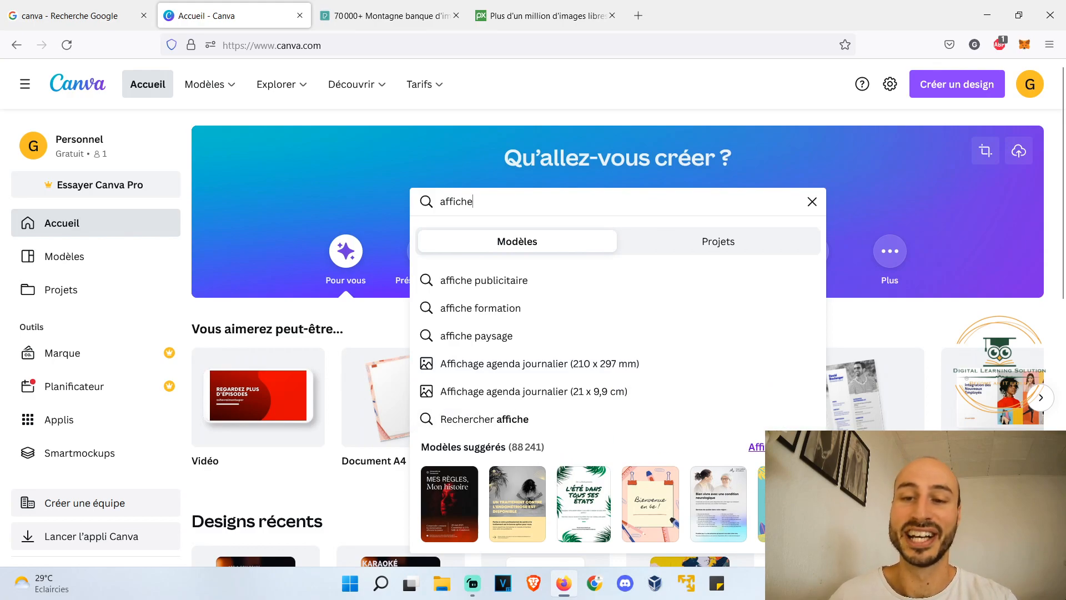
pyautogui.press('Return')
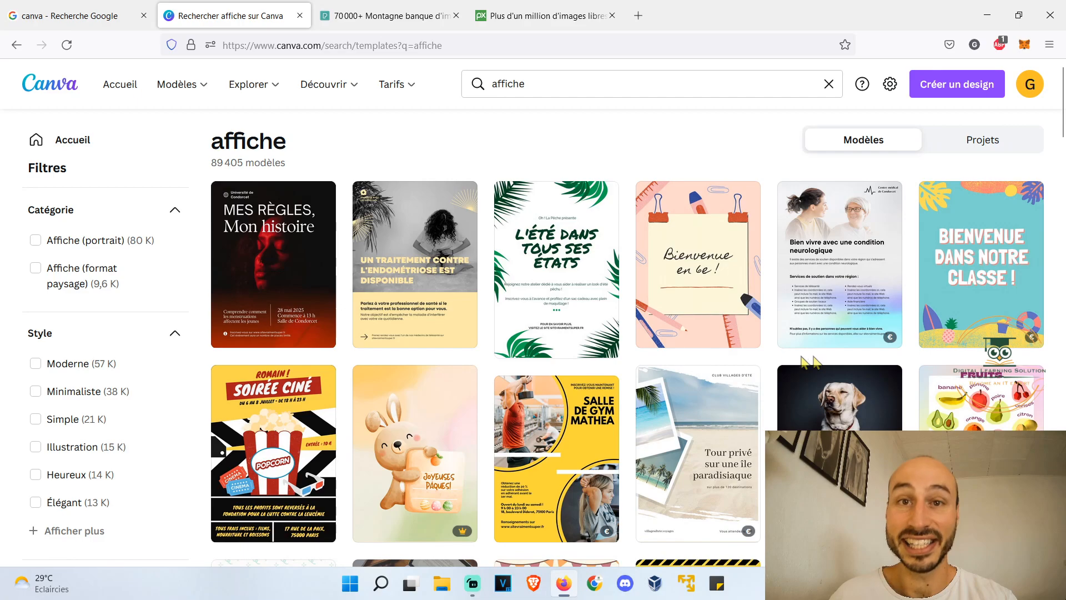
pyautogui.moveTo(882, 340)
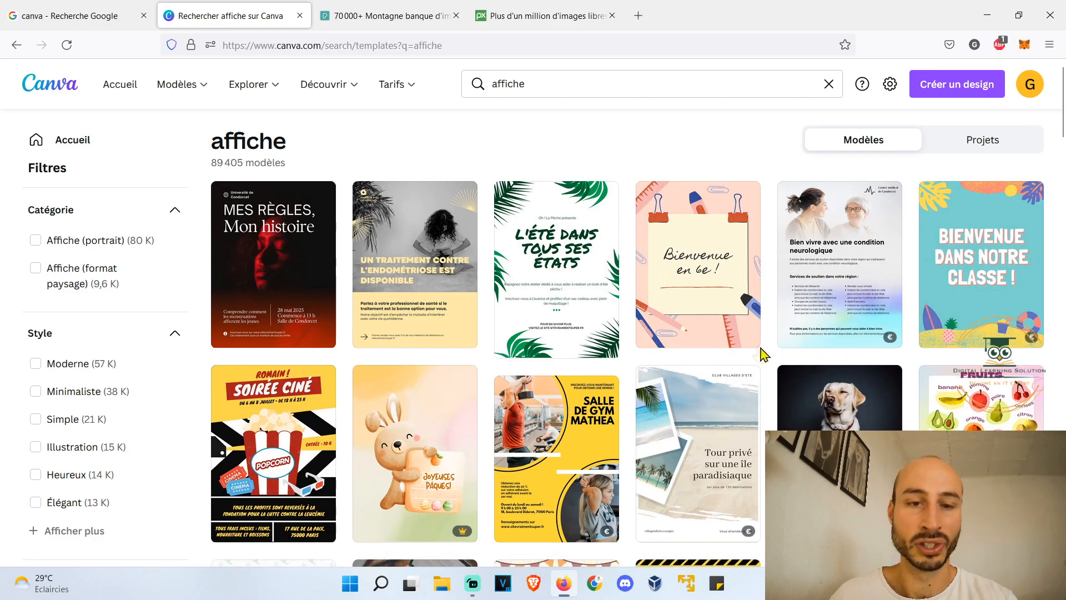
pyautogui.moveTo(446, 535)
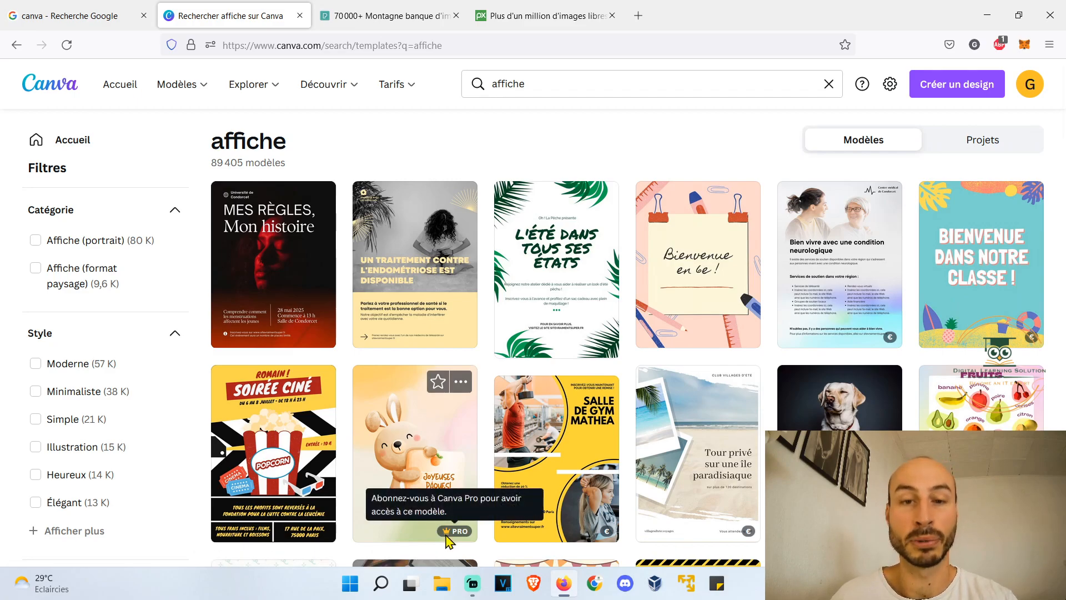
pyautogui.scroll(-4, 972, 333)
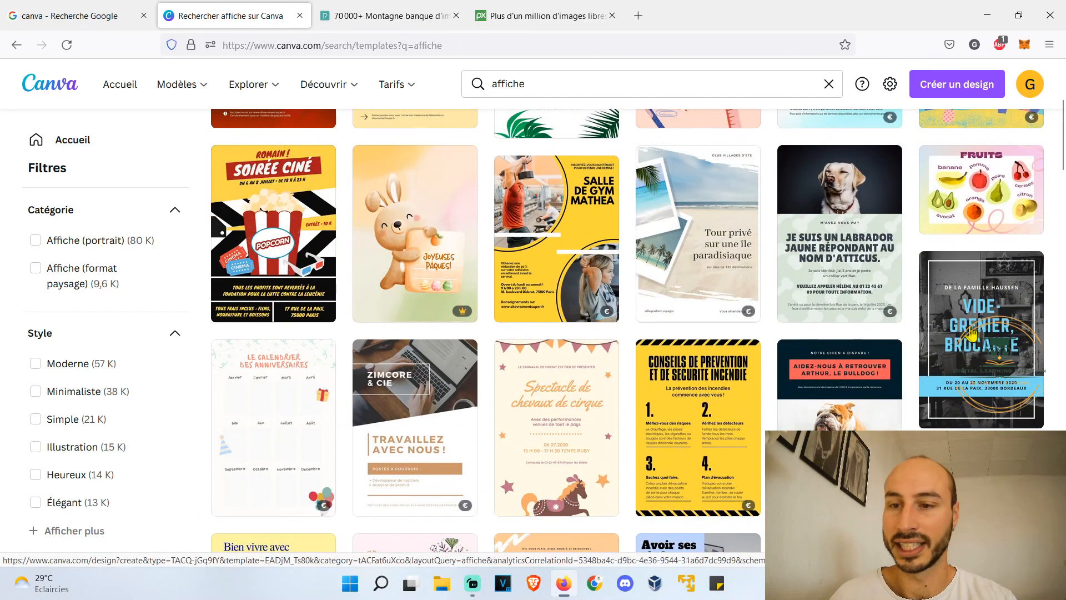
pyautogui.click(971, 334)
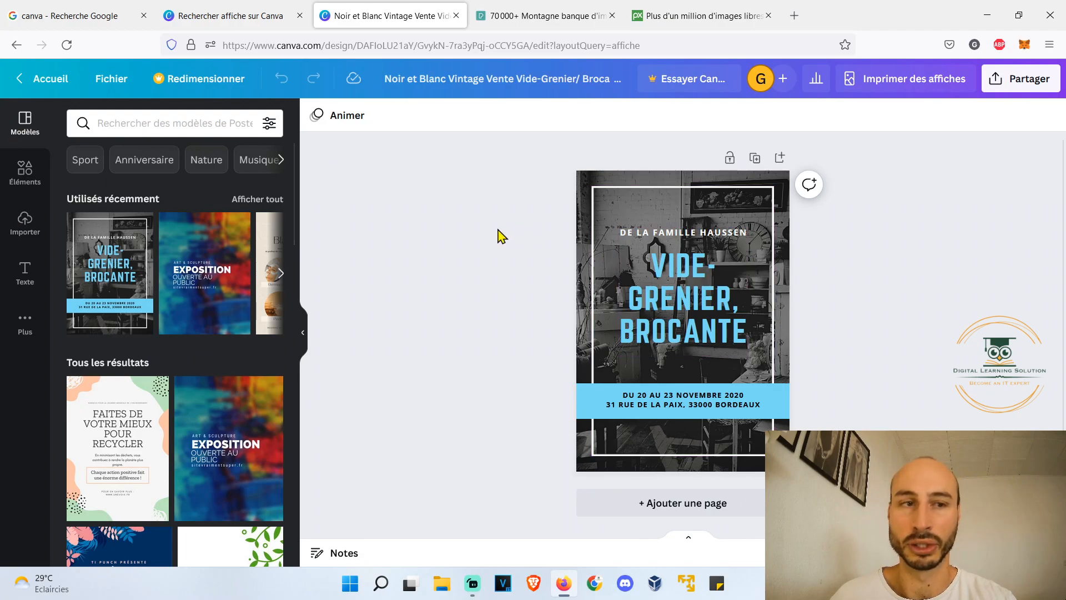
# - Rename the poster design as "Mon affiche"
pyautogui.click(109, 82)
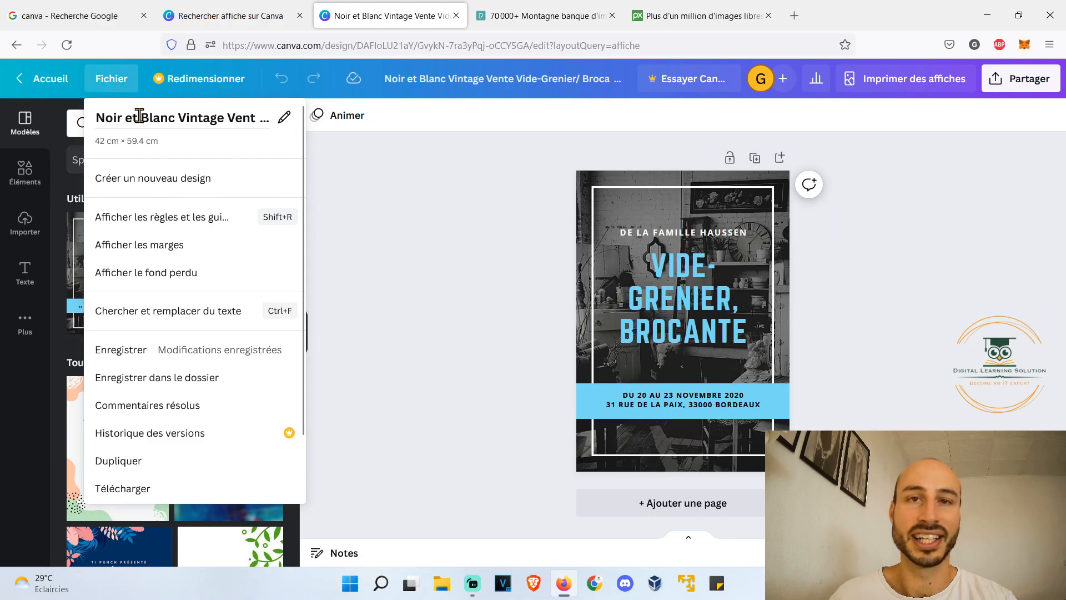
pyautogui.click(137, 113)
pyautogui.doubleClick(139, 117)
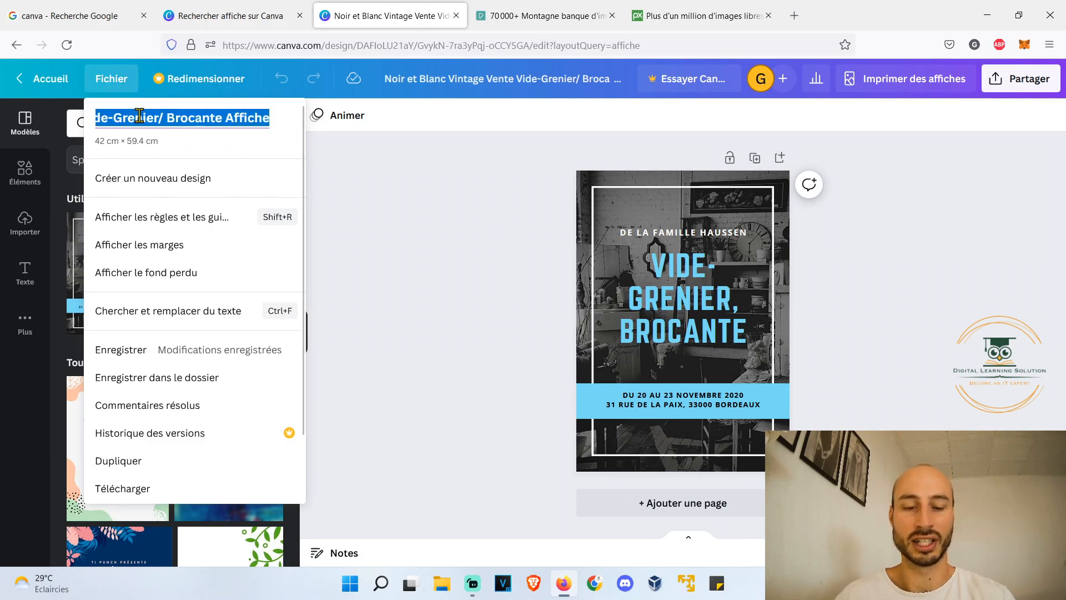
pyautogui.write('Mon affic')
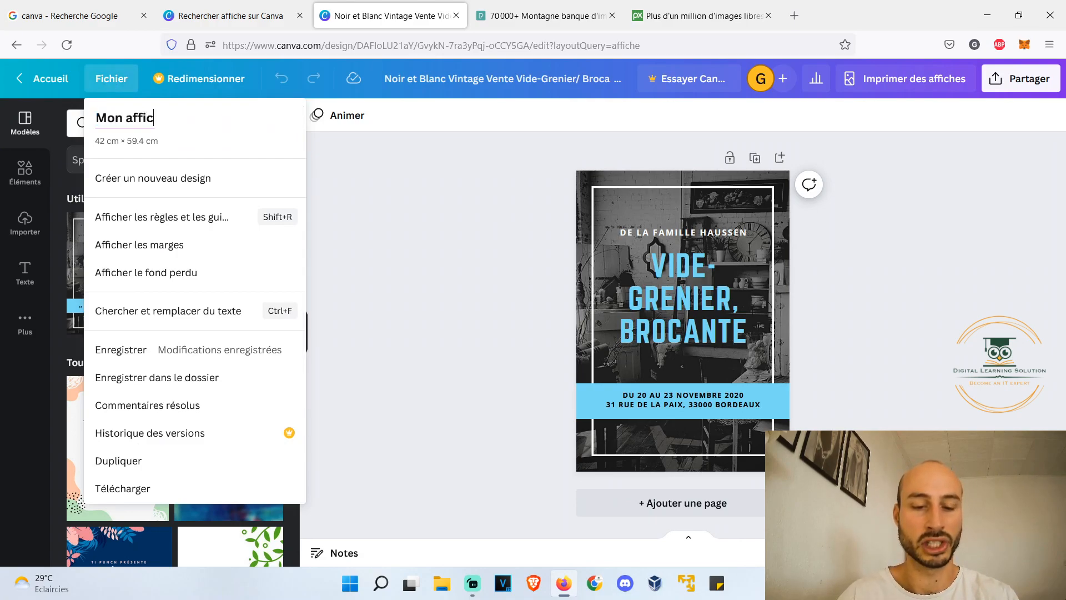
pyautogui.click(210, 360)
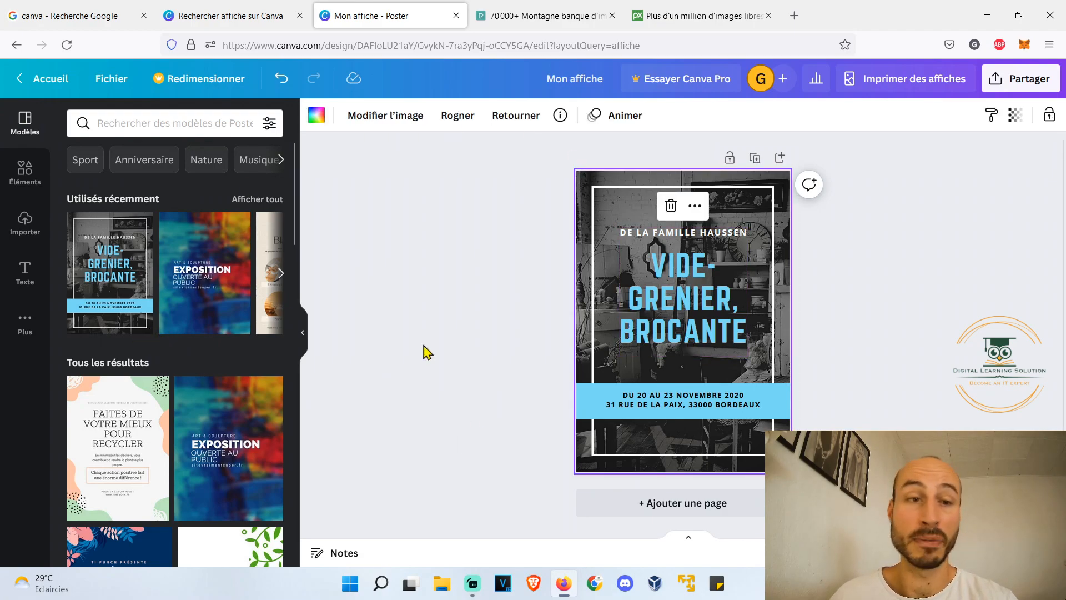
# - Apply the multicoloured "Exposition ouverte au public" template to the poster page
pyautogui.click(197, 245)
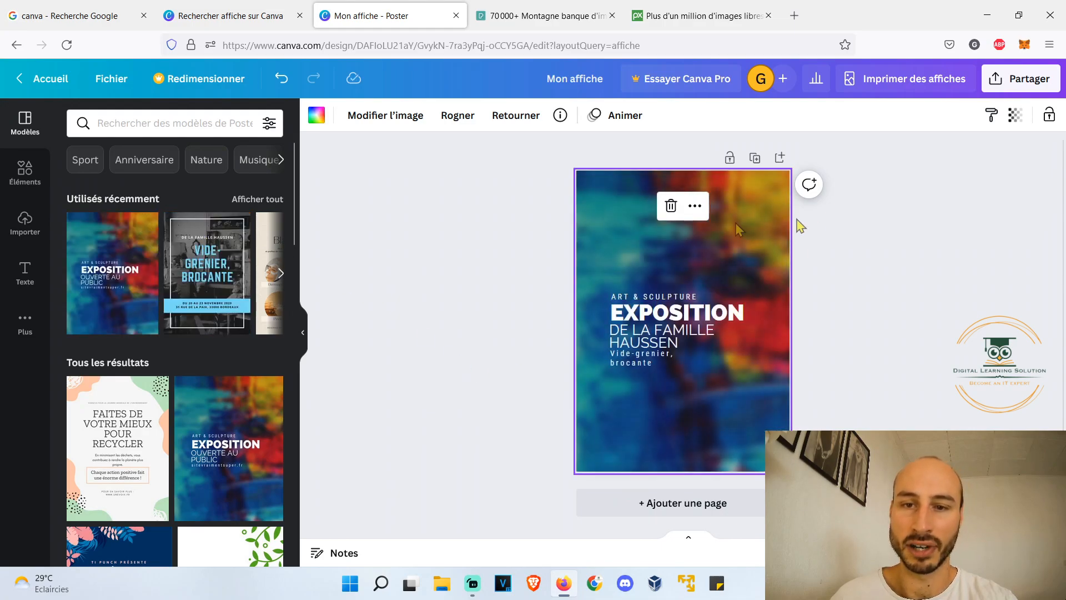
pyautogui.click(565, 196)
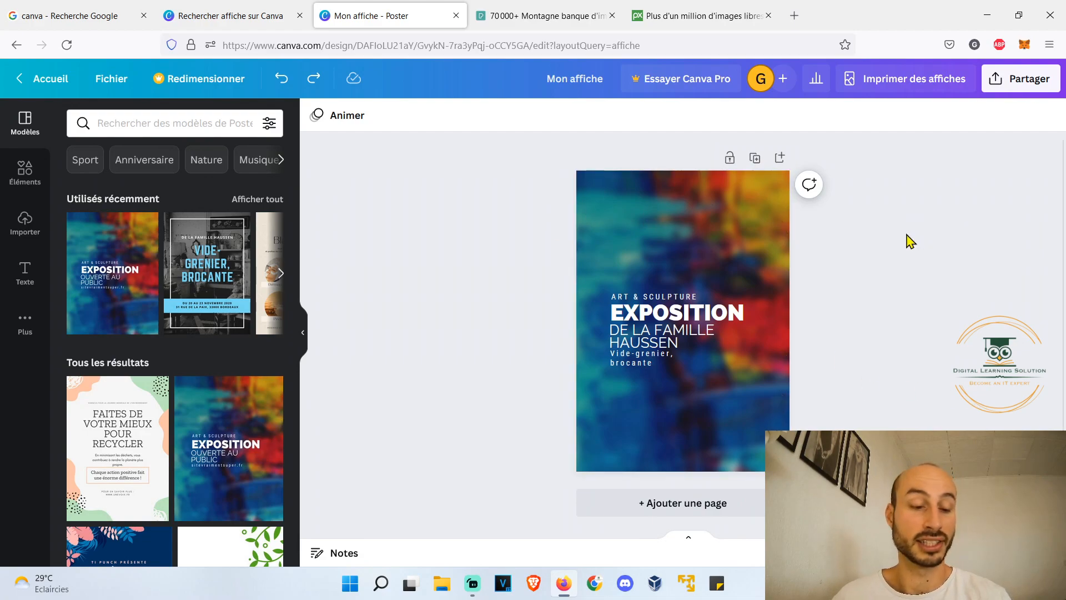
pyautogui.scroll(5, 726, 242)
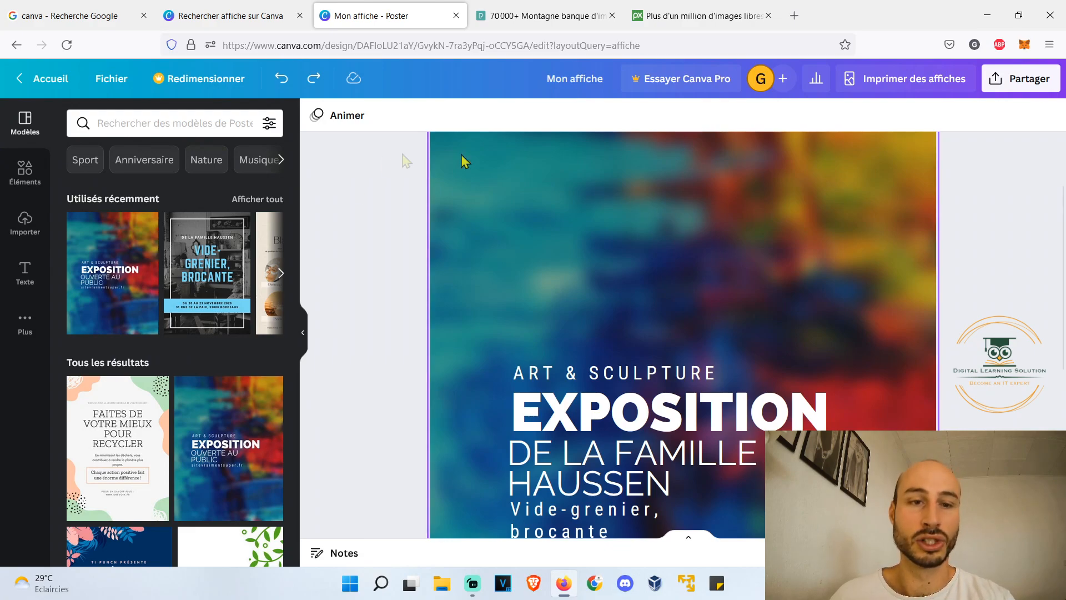
# - Move the "EXPOSITION" title near the poster's upper edge and spread out the "ART & SCULPTURE" and family-name lines beneath it
pyautogui.click(303, 332)
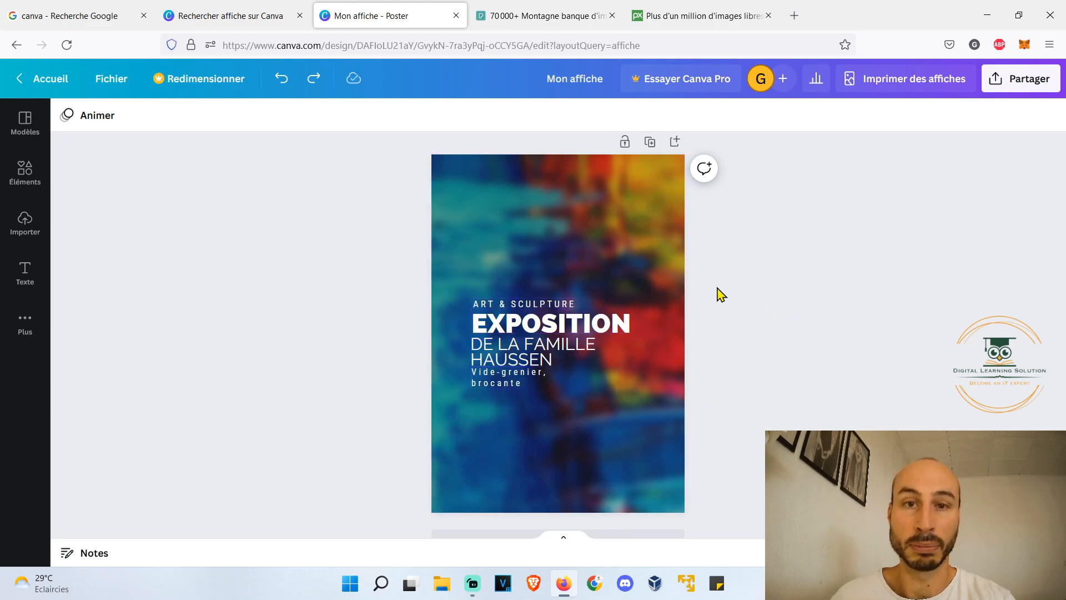
pyautogui.click(557, 325)
pyautogui.moveTo(557, 324); pyautogui.dragTo(556, 202)
pyautogui.moveTo(559, 305); pyautogui.dragTo(550, 242)
pyautogui.moveTo(567, 336); pyautogui.dragTo(567, 274)
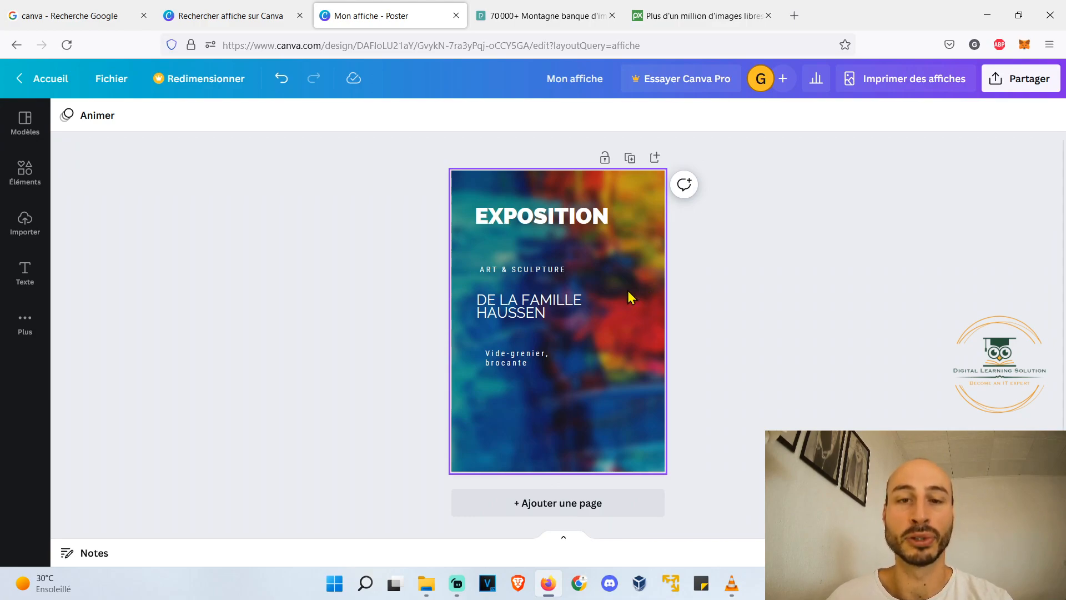
# - Set the font of the family-name line to Dimsum SemiBold, choosing from the "Titrage" fonts
pyautogui.click(523, 300)
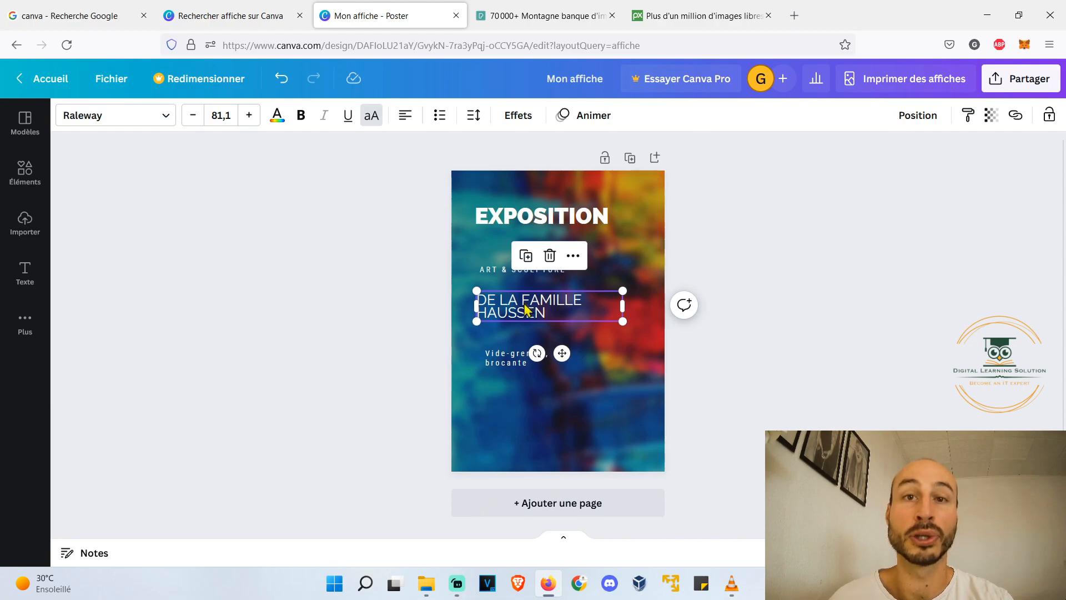
pyautogui.click(168, 118)
pyautogui.click(137, 150)
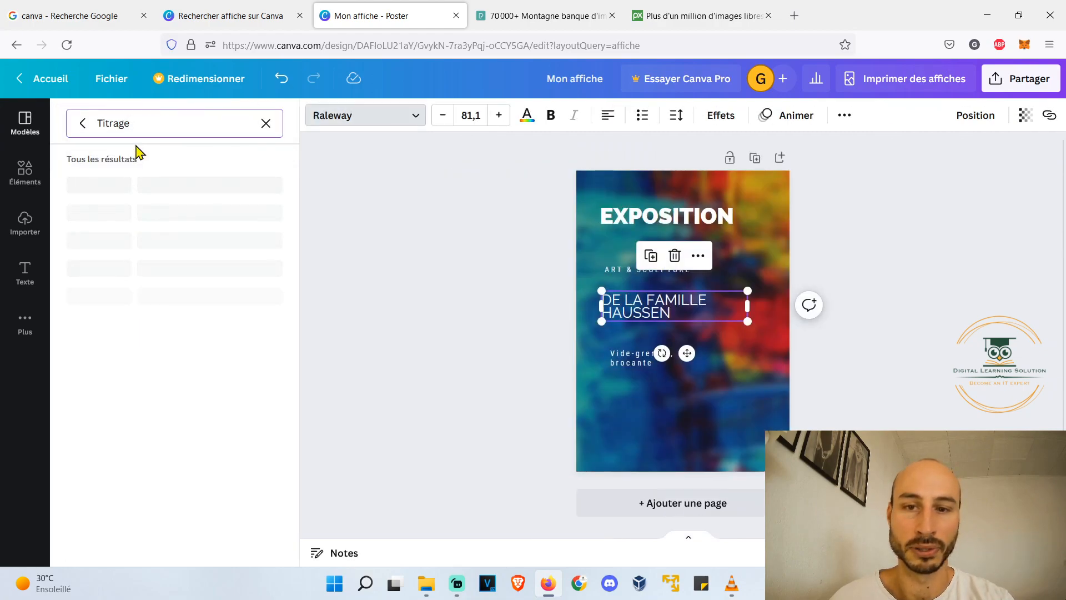
pyautogui.click(134, 435)
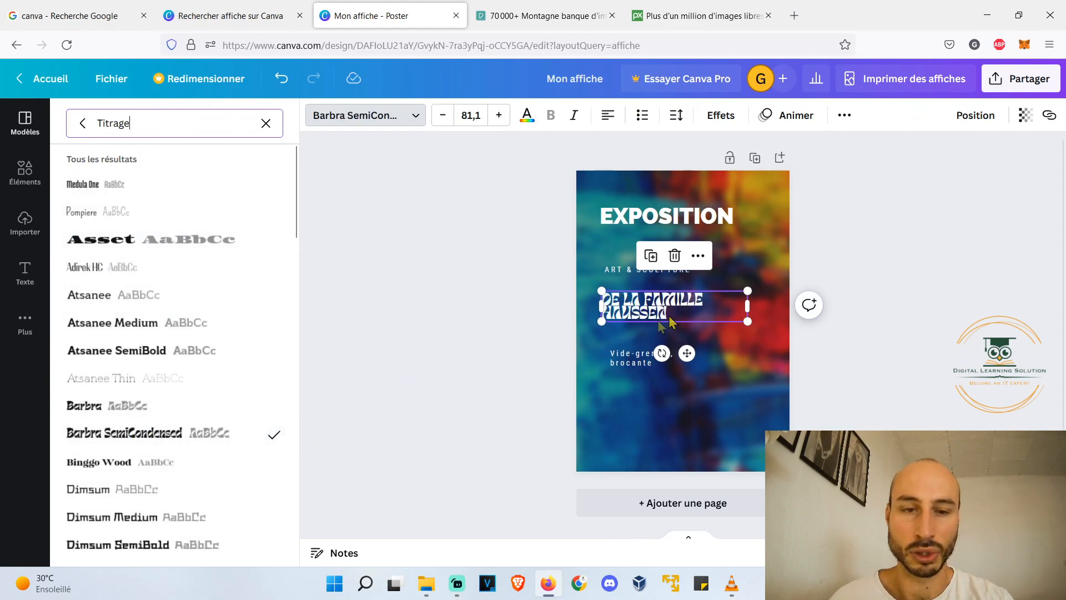
pyautogui.scroll(-4, 124, 388)
pyautogui.click(151, 318)
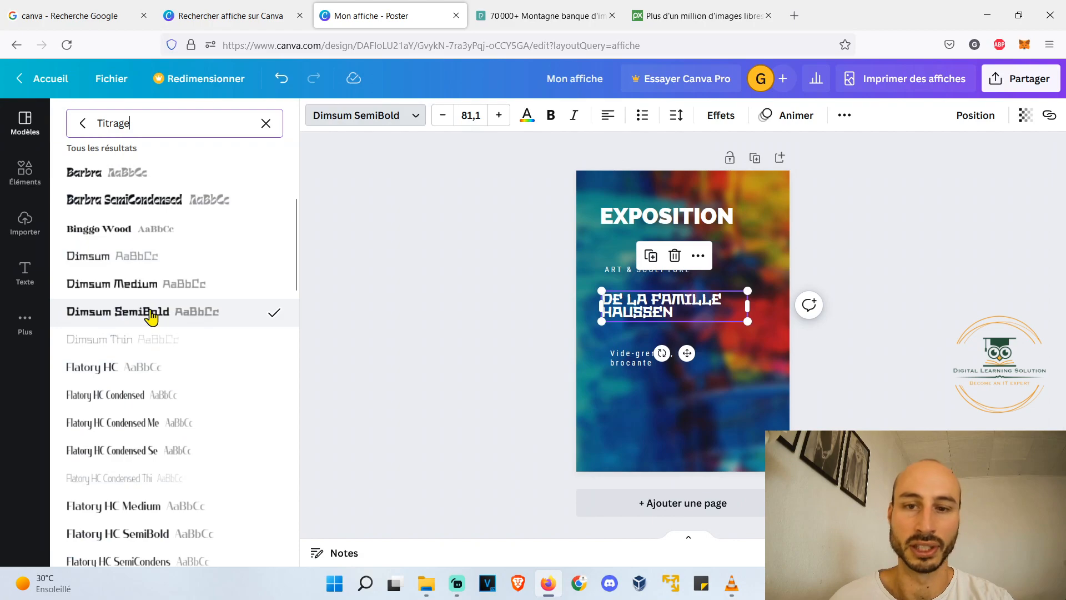
pyautogui.click(336, 118)
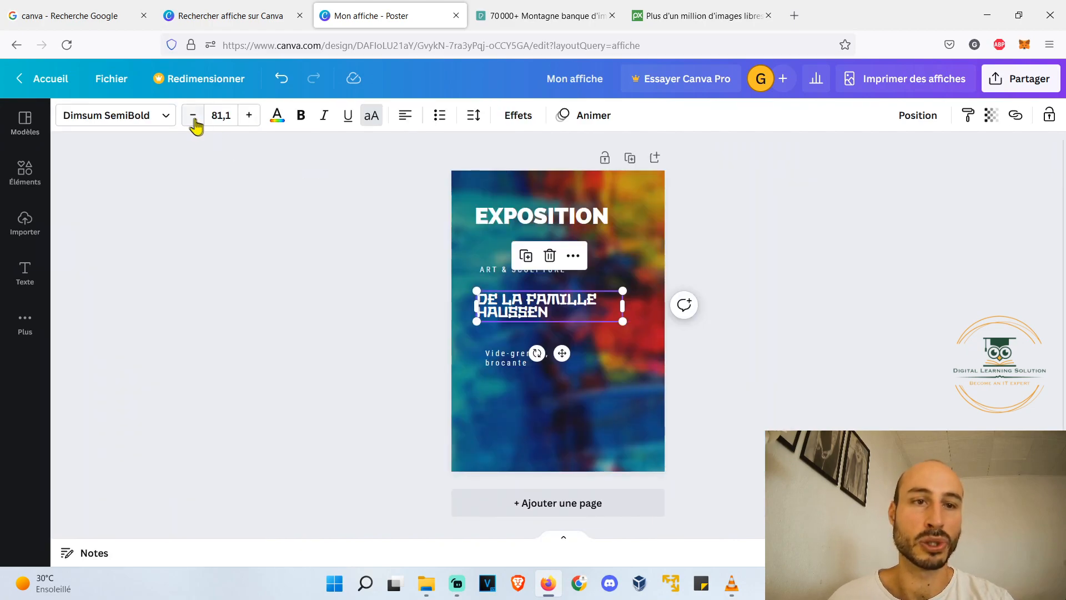
# - Recolour the family-name line with the turquoise shade from the photo colours
pyautogui.click(279, 123)
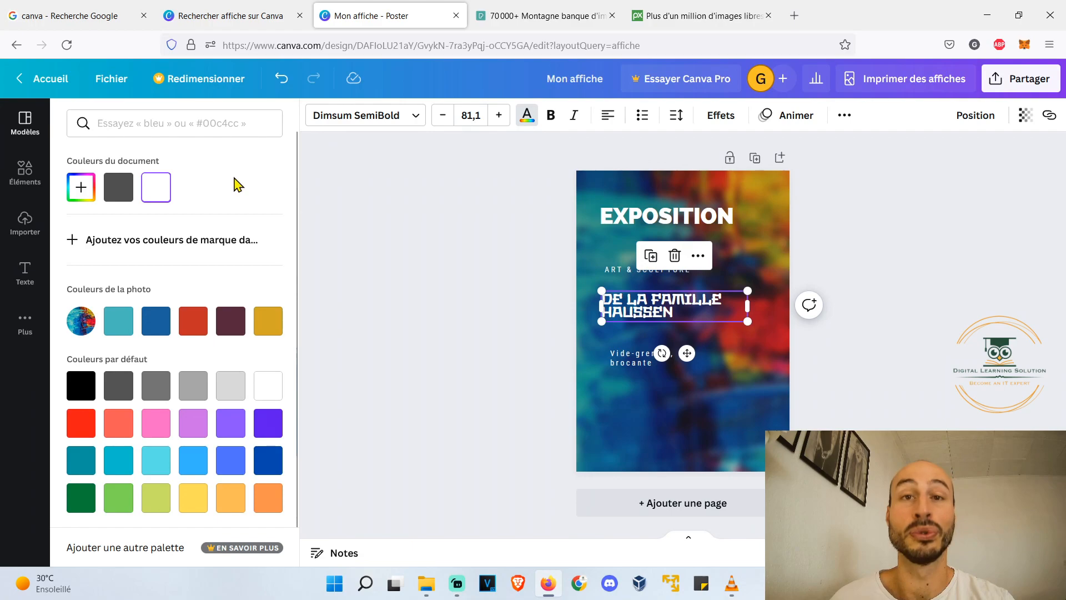
pyautogui.click(118, 320)
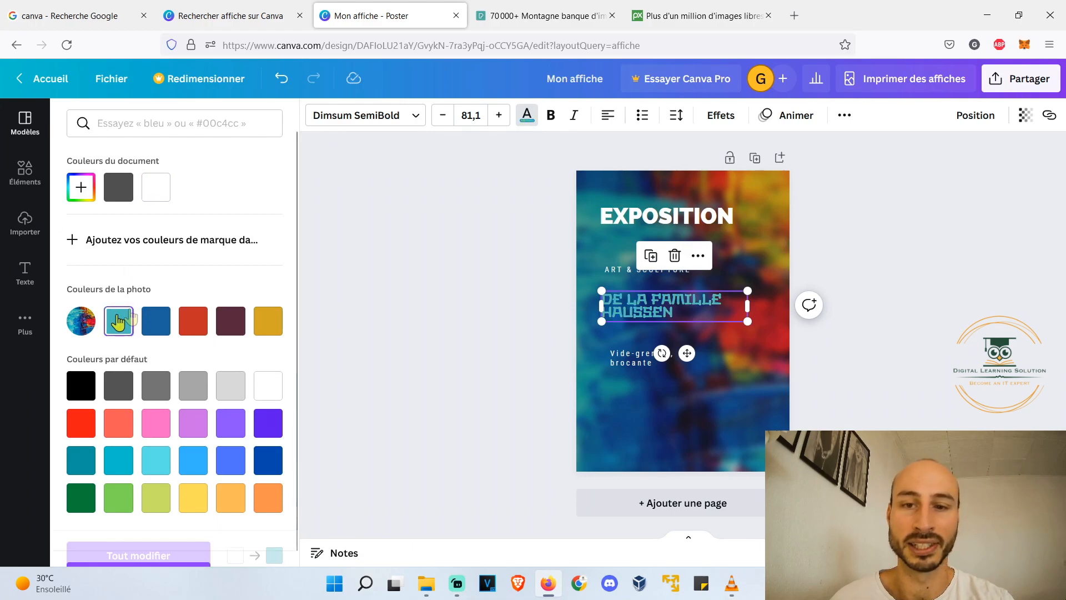
pyautogui.click(383, 168)
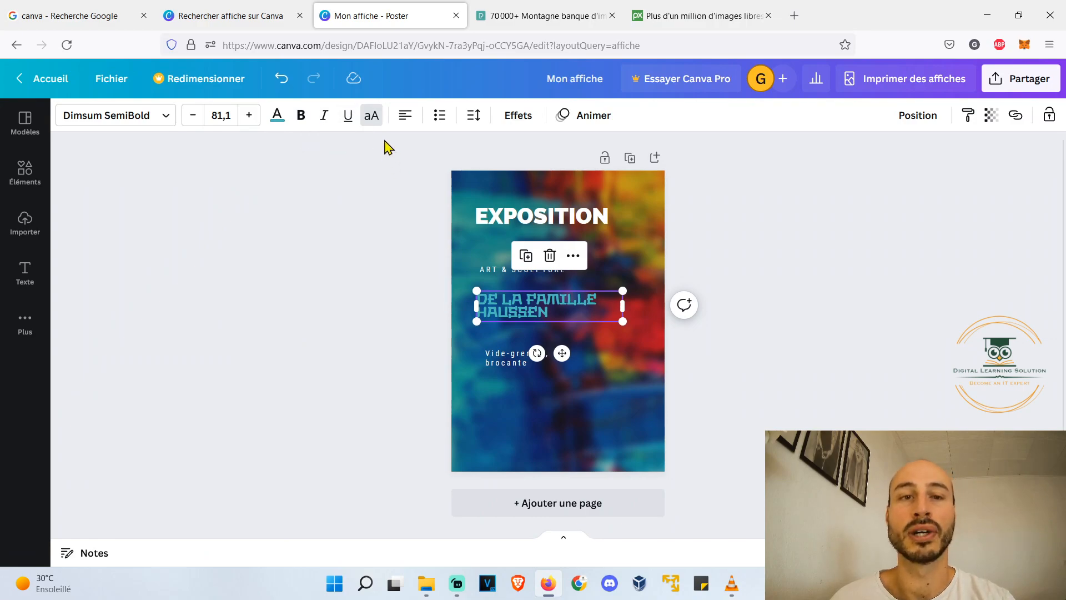
# - Toggle the uppercase setting of the family-name line off and on again, and view its page alignment options
pyautogui.click(371, 116)
pyautogui.click(371, 123)
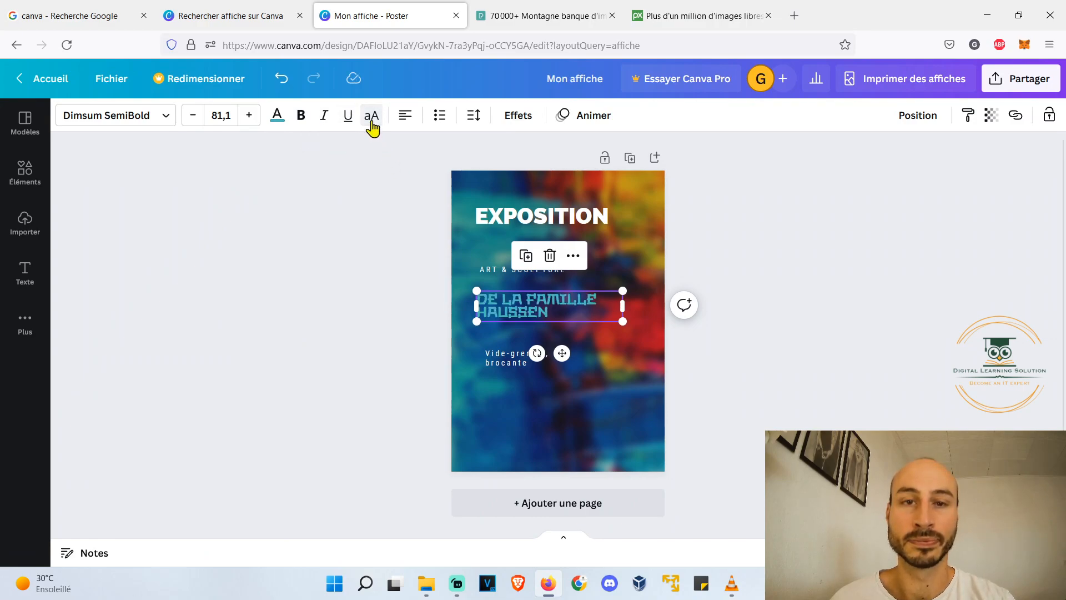
pyautogui.click(919, 115)
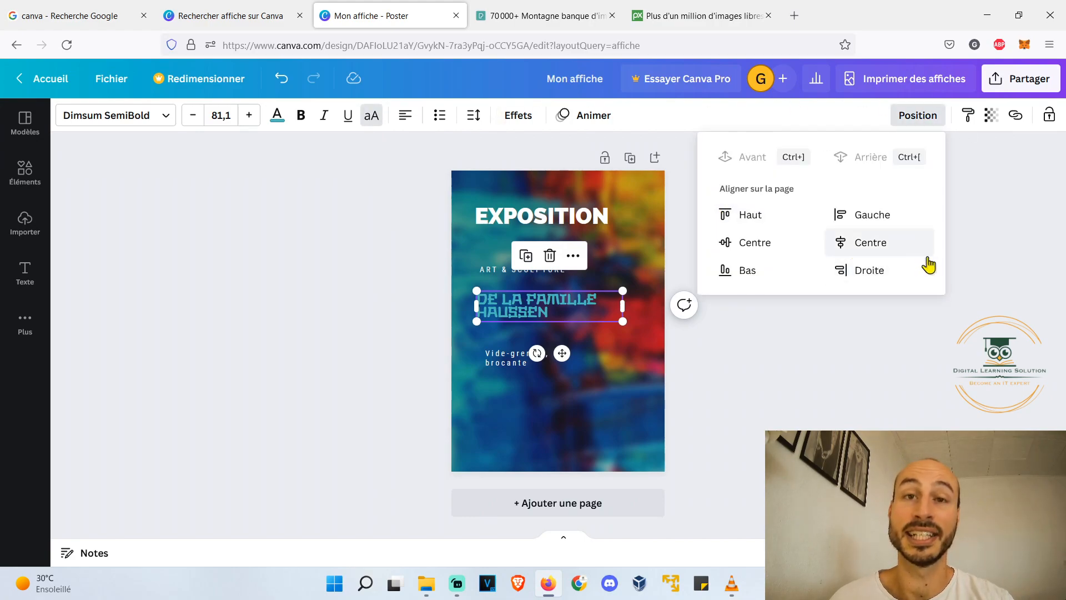
pyautogui.click(974, 161)
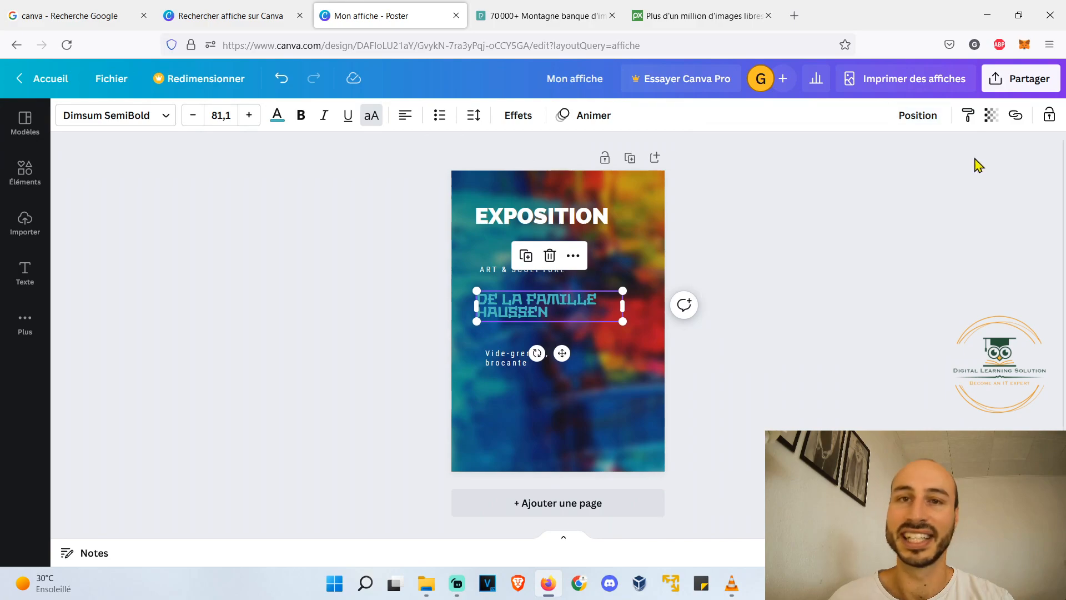
# - Open the transparency setting of the family-name line
pyautogui.click(993, 116)
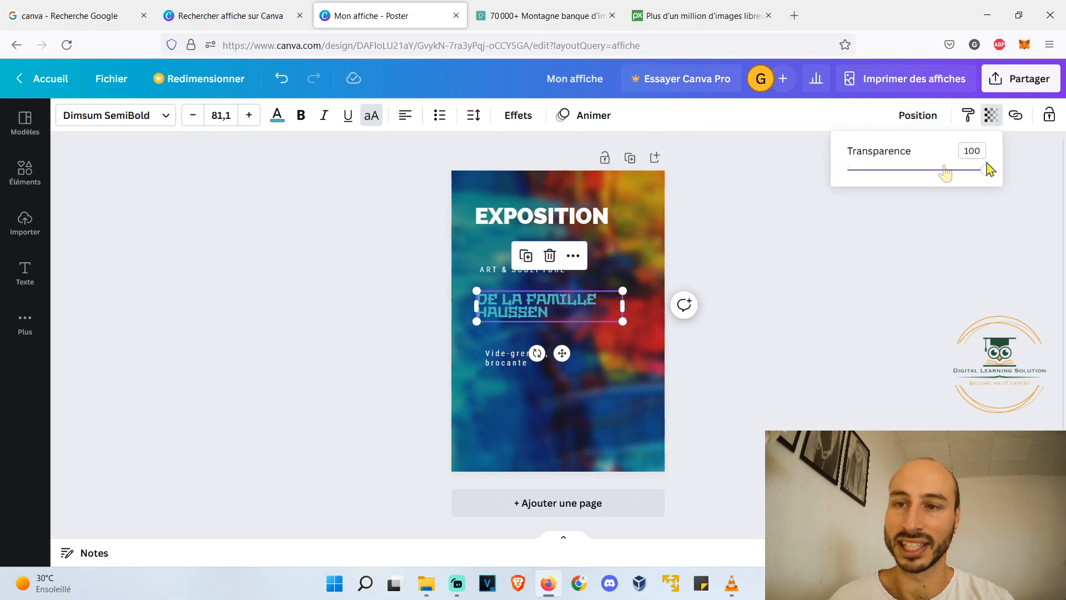
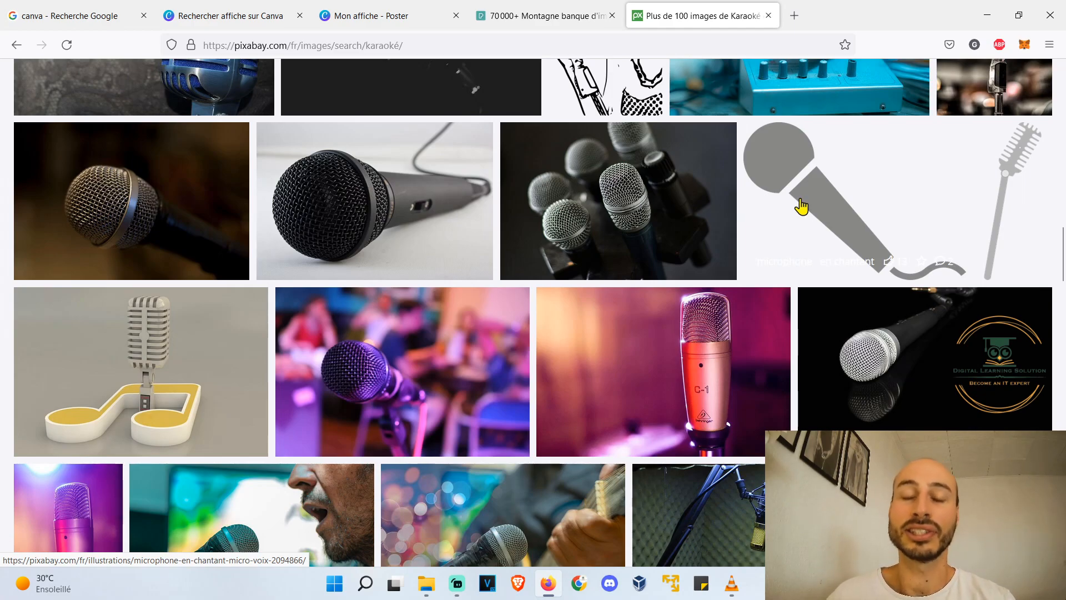
# - Search the web for "freepng" in a new browser tab and open the Free PNG website
pyautogui.click(796, 15)
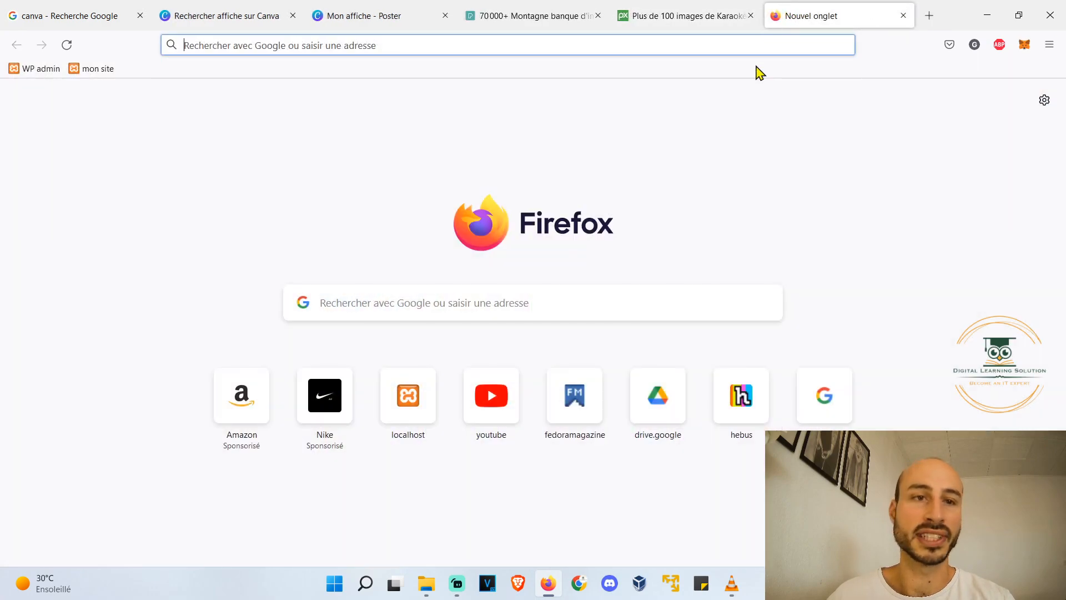
pyautogui.write('freepng')
pyautogui.press('Return')
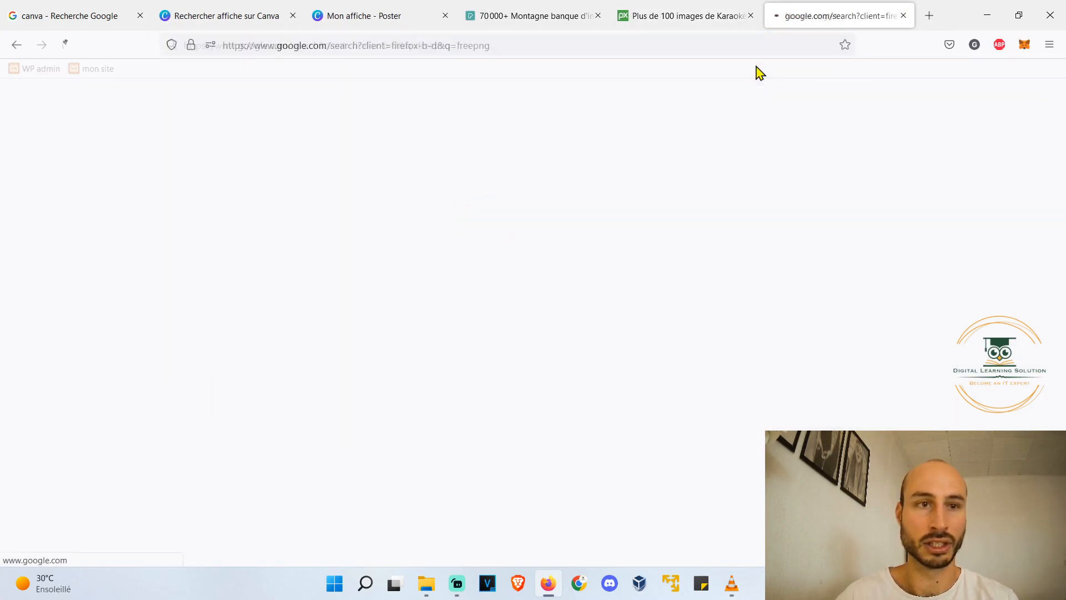
pyautogui.click(140, 212)
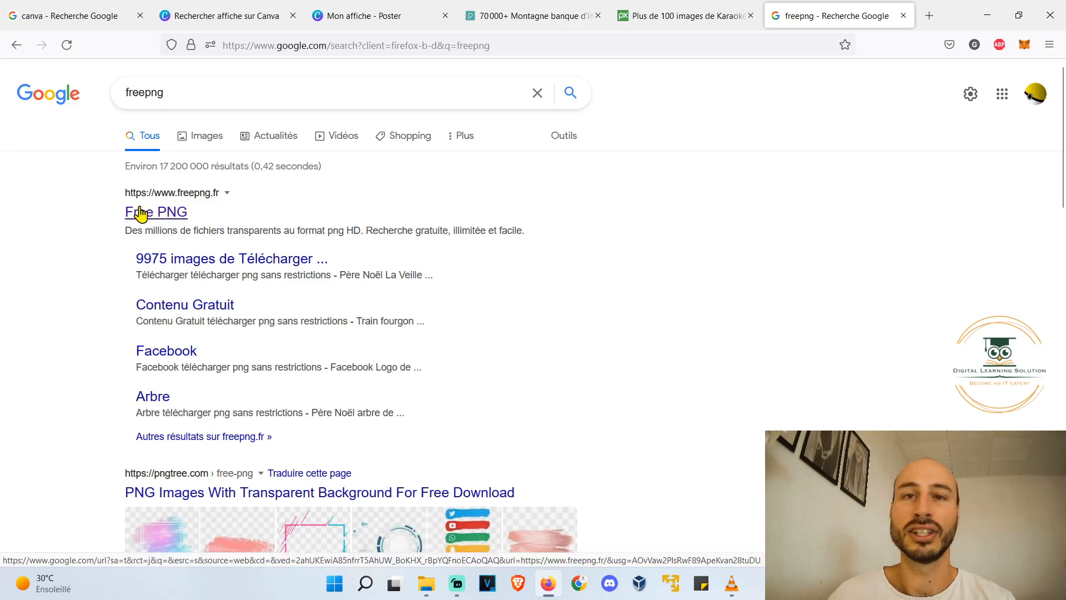
# - Search the Free PNG site for "karaoké" and look through the transparent images
pyautogui.click(716, 87)
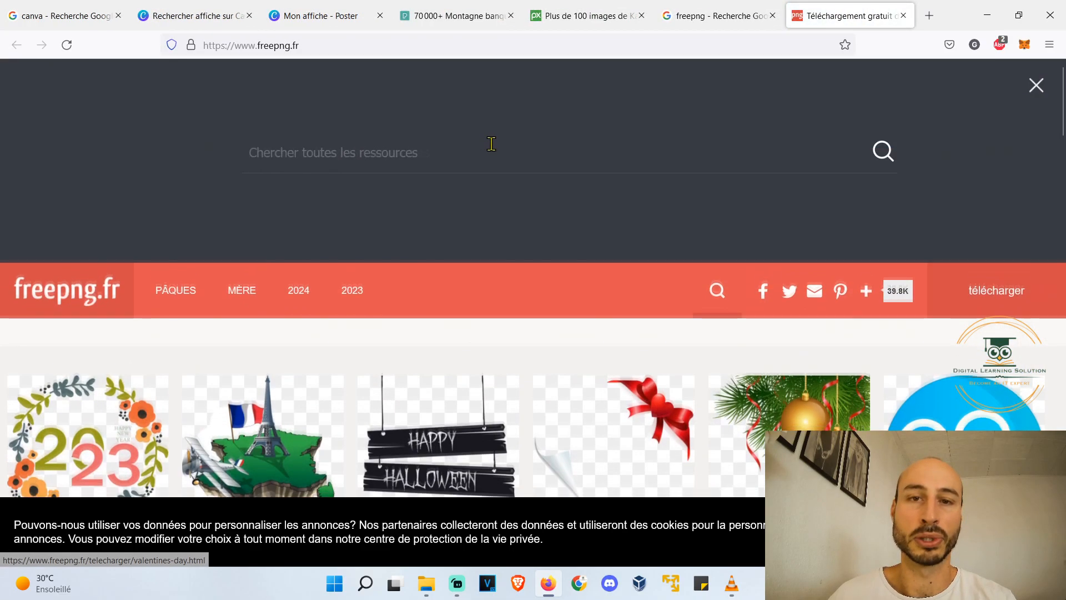
pyautogui.write('karaoké')
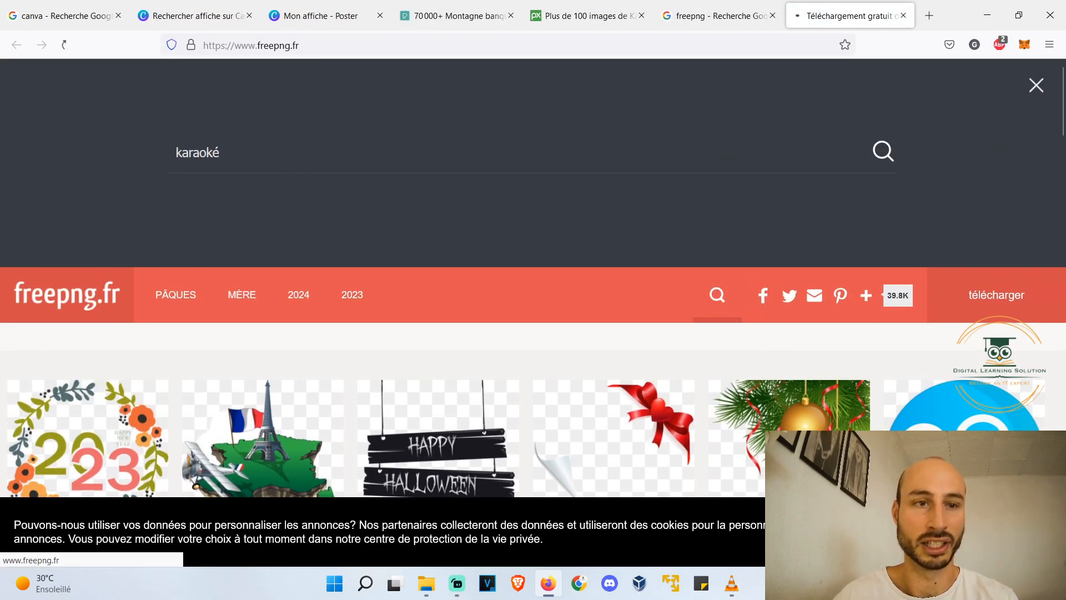
pyautogui.press('Return')
pyautogui.scroll(-4, 486, 165)
pyautogui.scroll(-10, 487, 165)
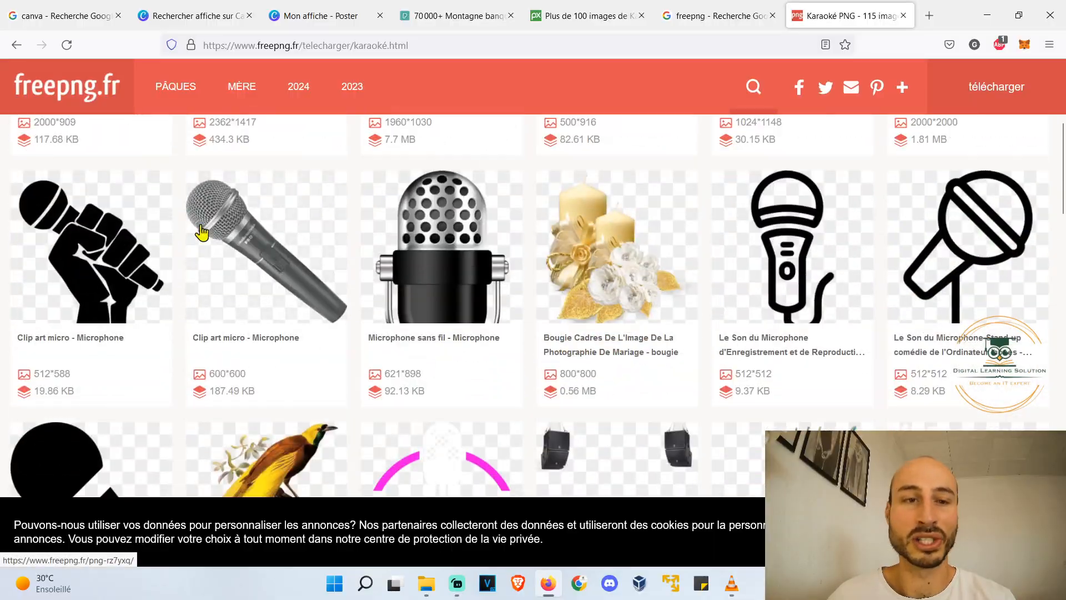
pyautogui.scroll(-8, 250, 193)
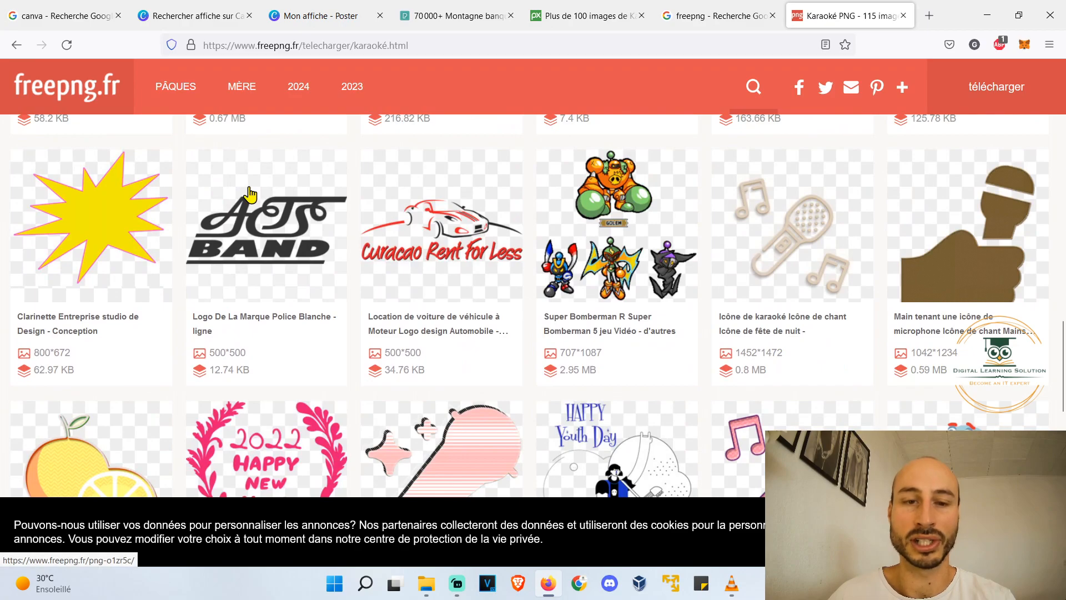
# - Switch to the Canva poster and fill its background with the uploaded photo of a studio microphone with a pink pop filter
pyautogui.click(299, 14)
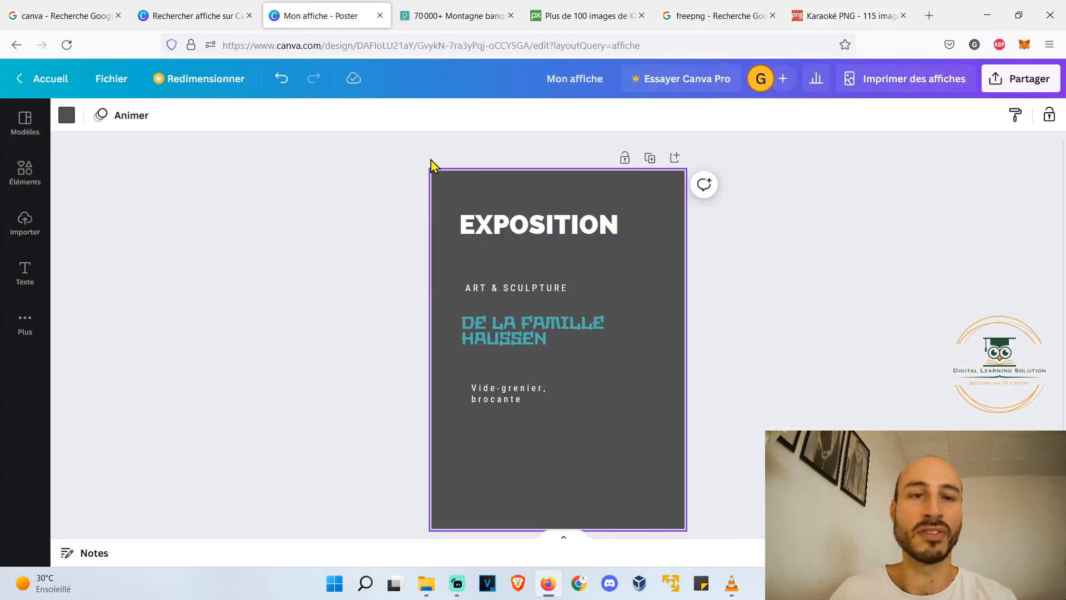
pyautogui.click(850, 375)
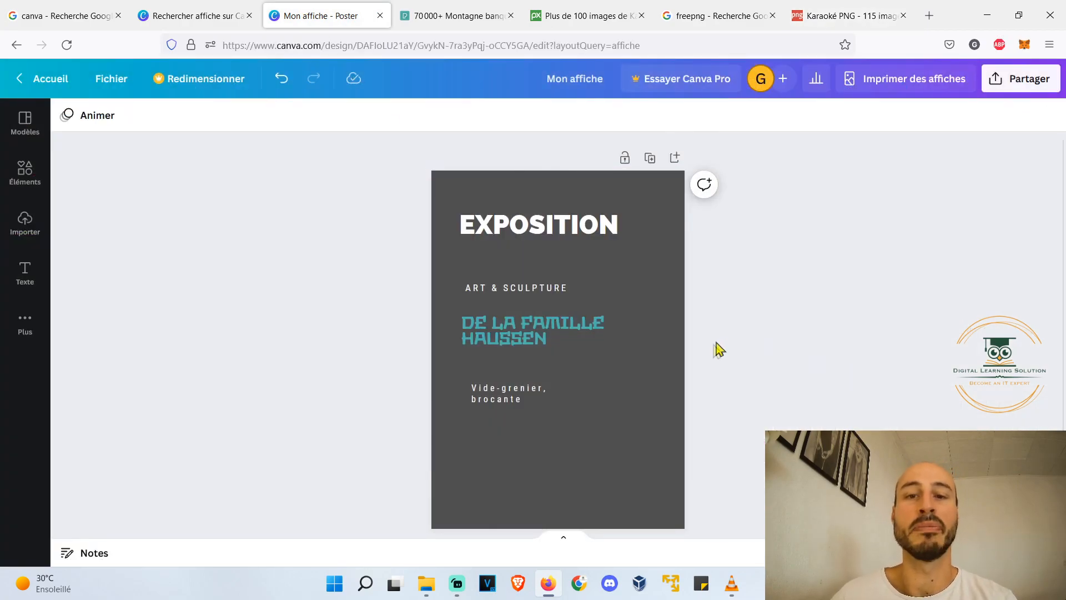
pyautogui.click(25, 223)
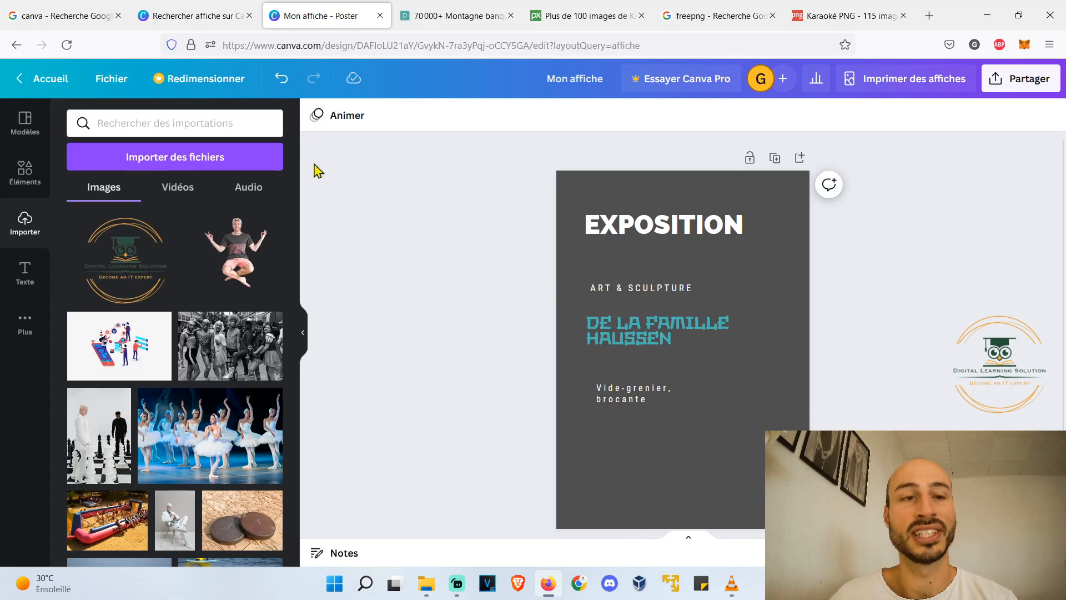
pyautogui.click(256, 158)
pyautogui.press('Escape')
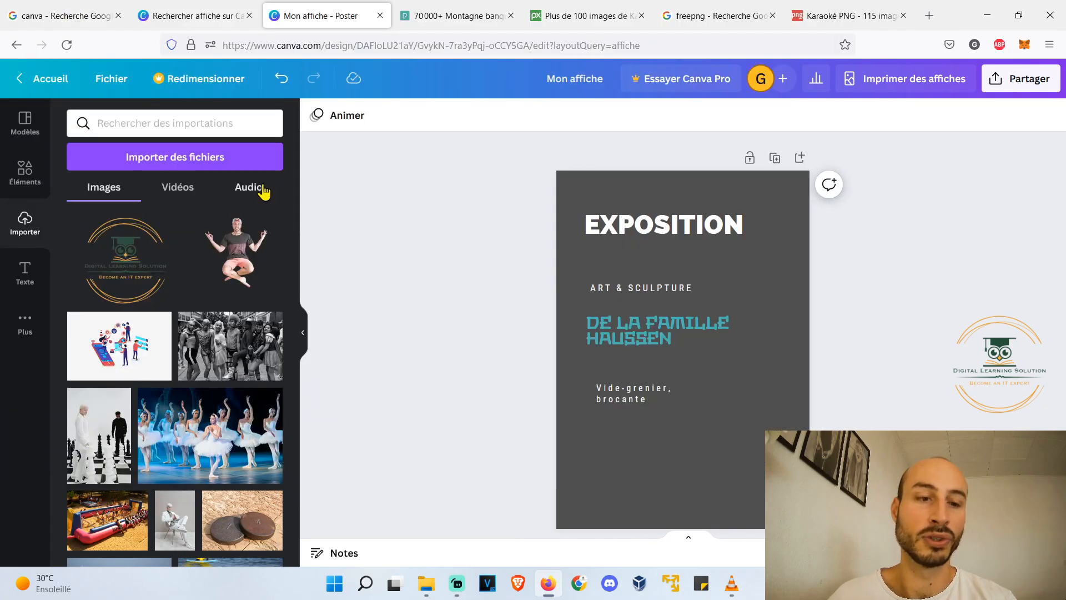
pyautogui.scroll(-15, 239, 204)
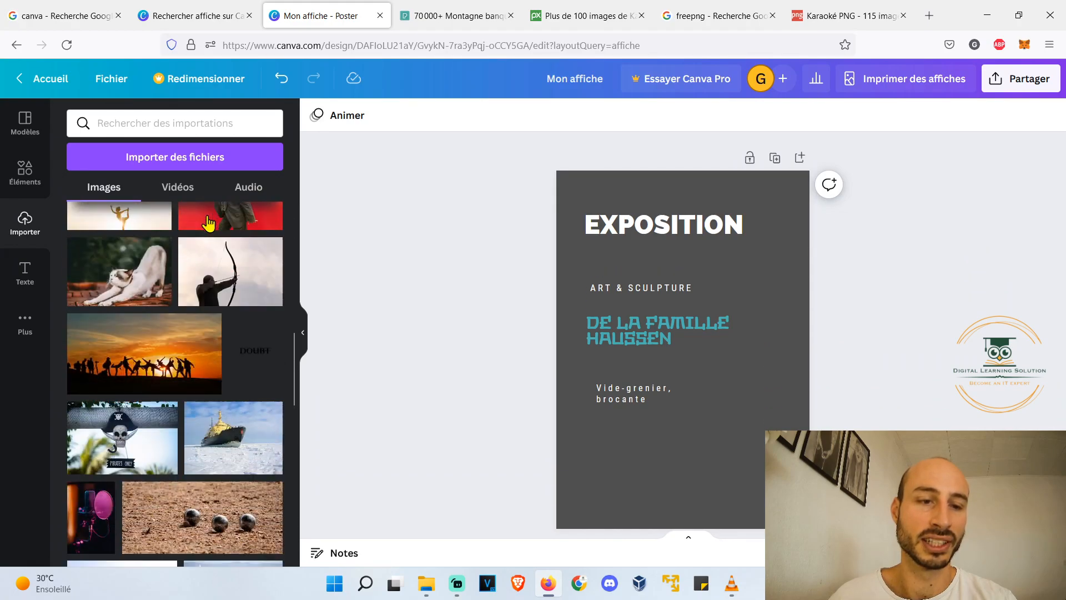
pyautogui.moveTo(95, 437); pyautogui.dragTo(578, 295)
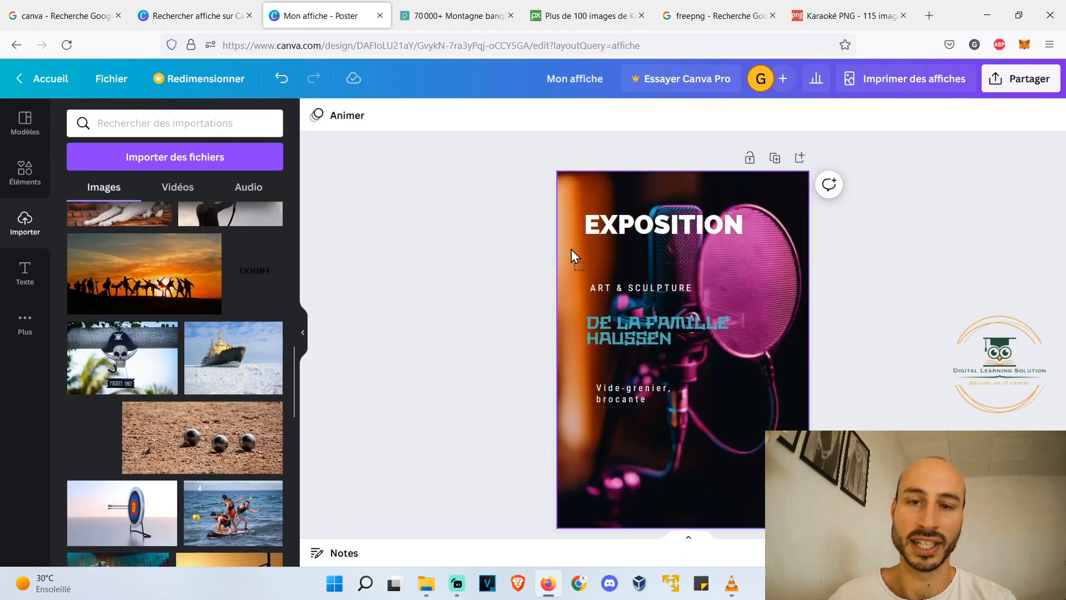
# - Replace the poster title "EXPOSITION" with "SOIRÉE KARAOKÉ"
pyautogui.click(303, 333)
pyautogui.scroll(2, 631, 340)
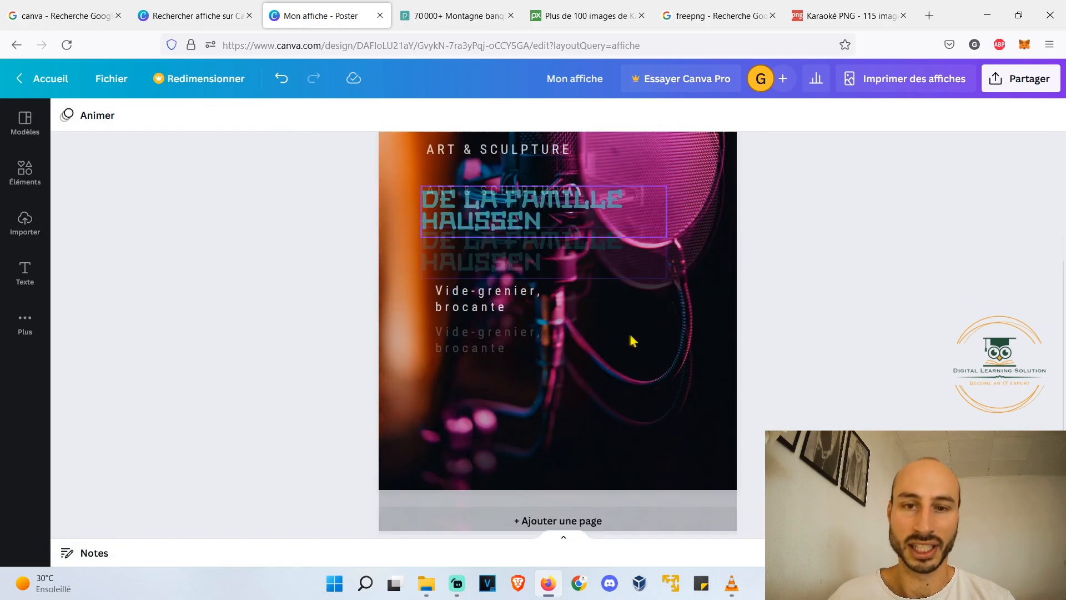
pyautogui.scroll(3, 630, 334)
pyautogui.scroll(-1, 666, 324)
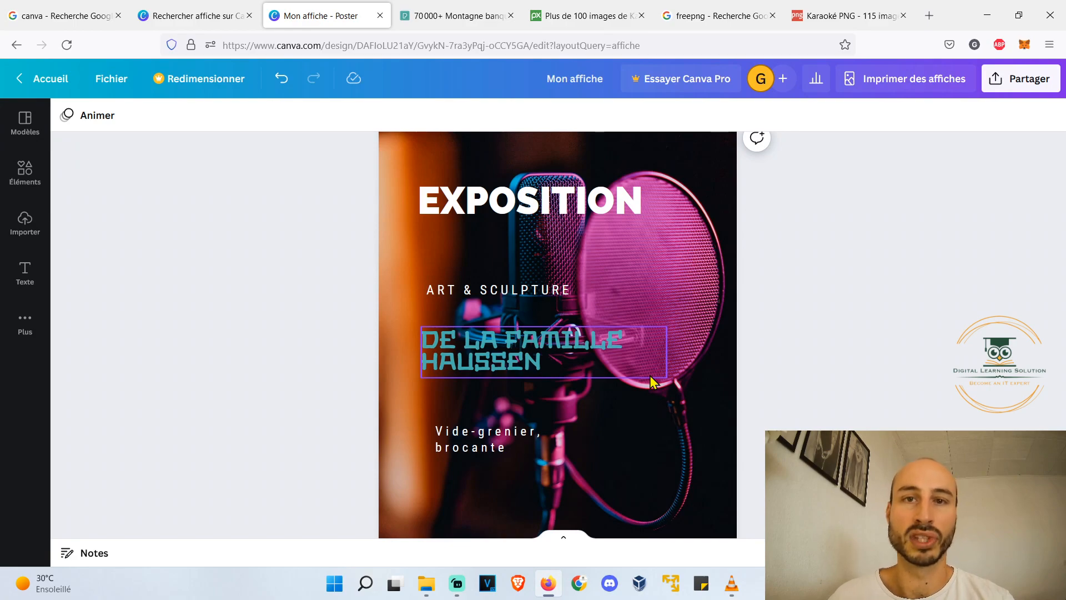
pyautogui.doubleClick(531, 184)
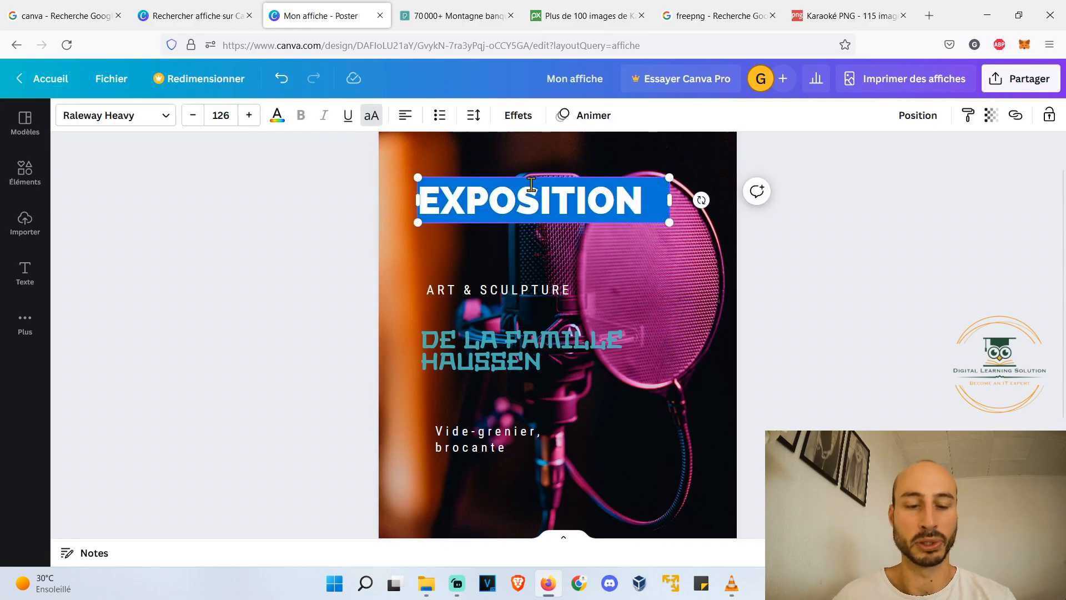
pyautogui.write('SOIRÉE KARAOKÉ')
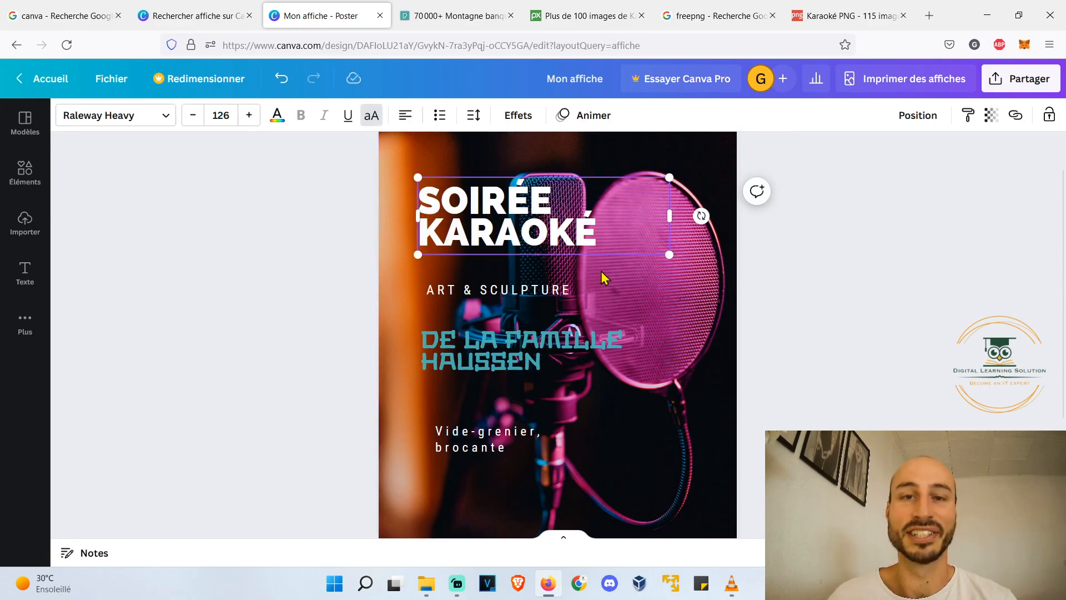
# - Replace the "ART & SCULPTURE" subtitle with "VIENS CHANTER COMME UNE CASSEROLE !"
pyautogui.doubleClick(489, 294)
pyautogui.write('VIENS')
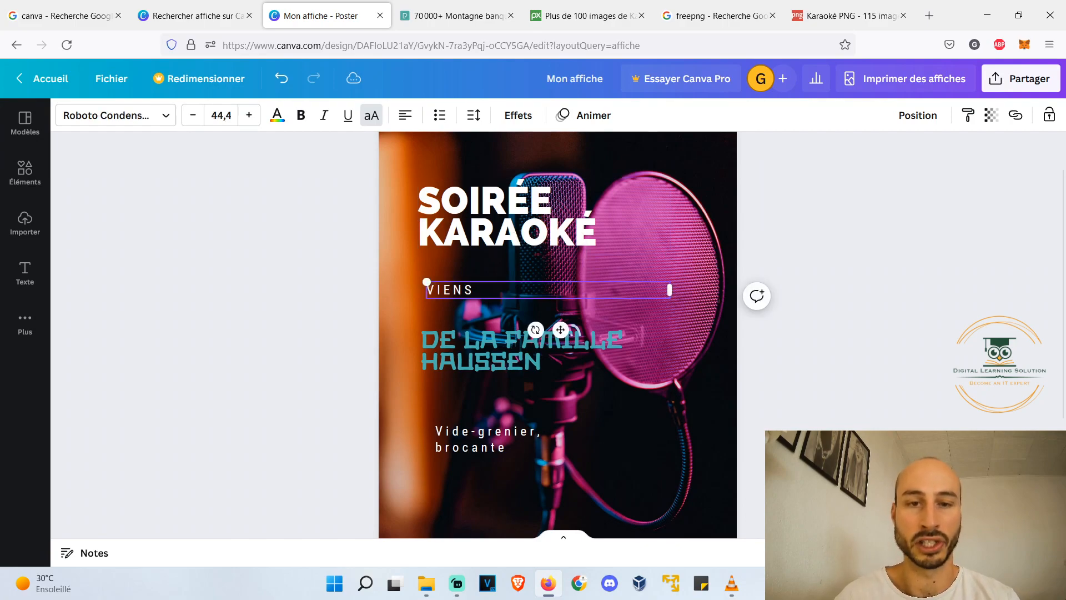
pyautogui.write(' CHANTER COMME UNE CASSEROLE')
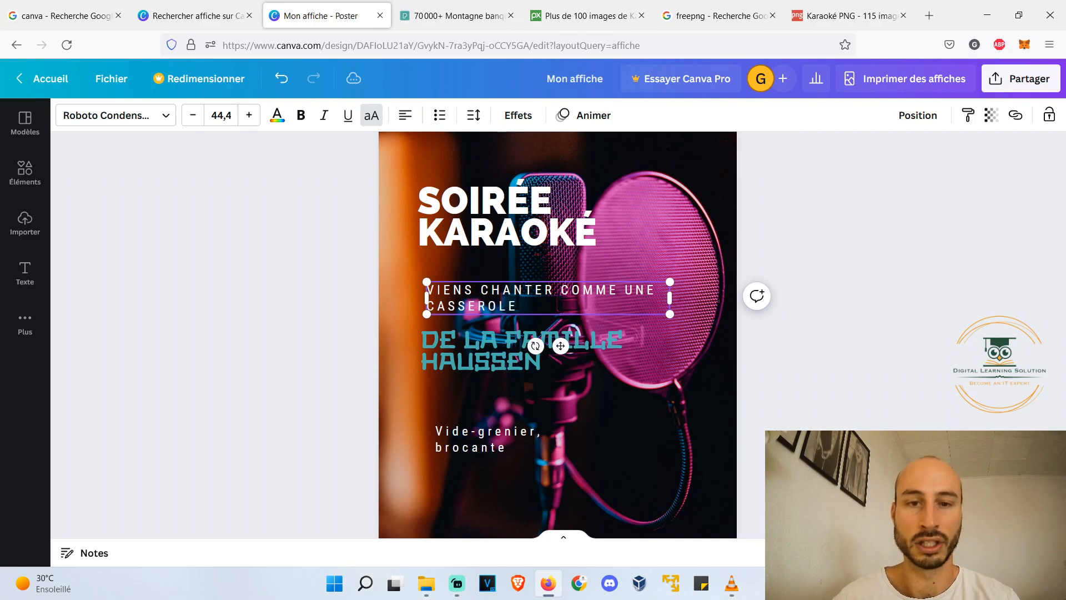
pyautogui.write(' !')
# - Replace the turquoise family-name line with "VENDREDI SOIR 21H !"
pyautogui.doubleClick(574, 348)
pyautogui.write('VEND')
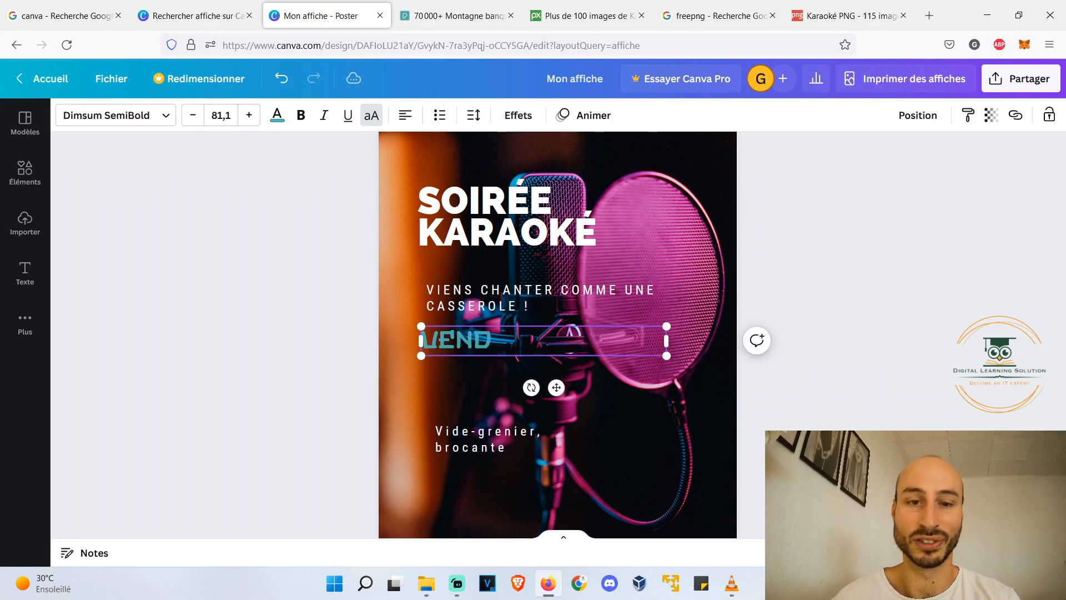
pyautogui.write('REDI SOIR')
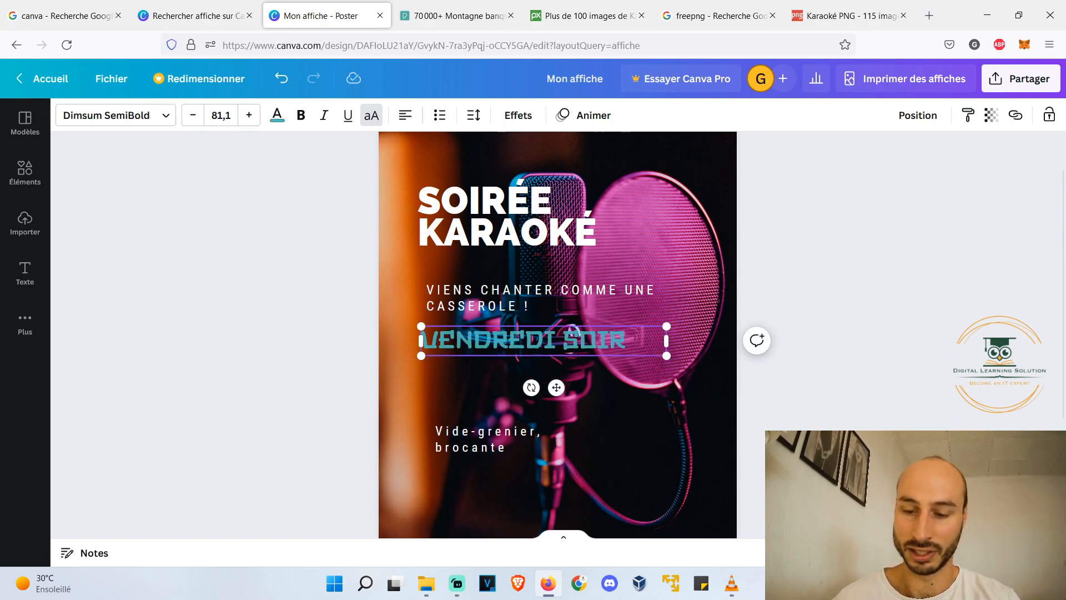
pyautogui.write(' 21H !')
# - Replace the "Vide-grenier, brocante" line with "Au bar du coin - 5€"
pyautogui.scroll(-2, 439, 345)
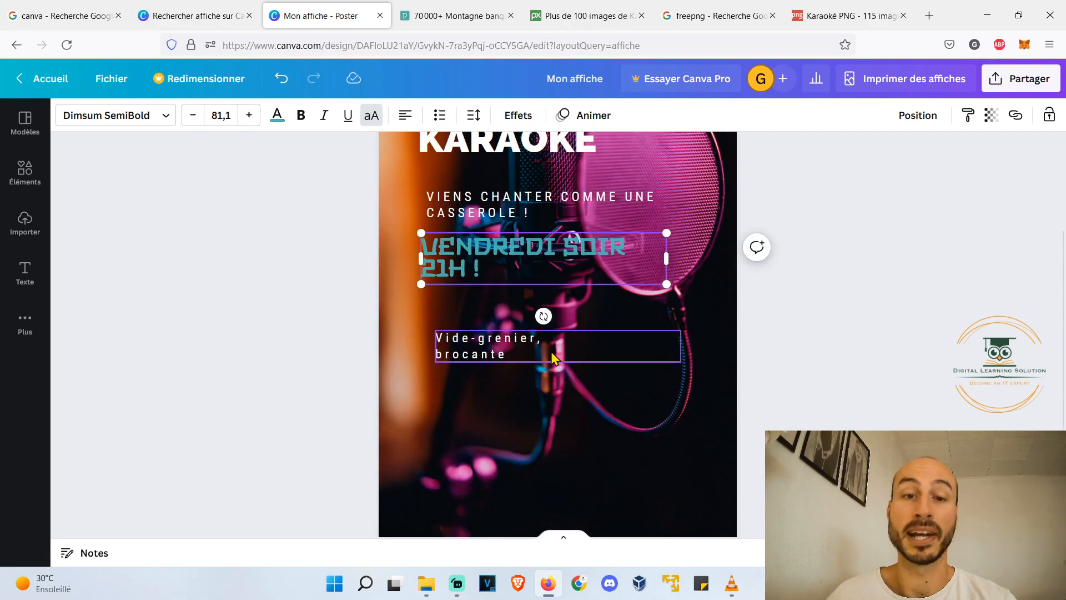
pyautogui.doubleClick(526, 340)
pyautogui.write('ar du coin - 5€')
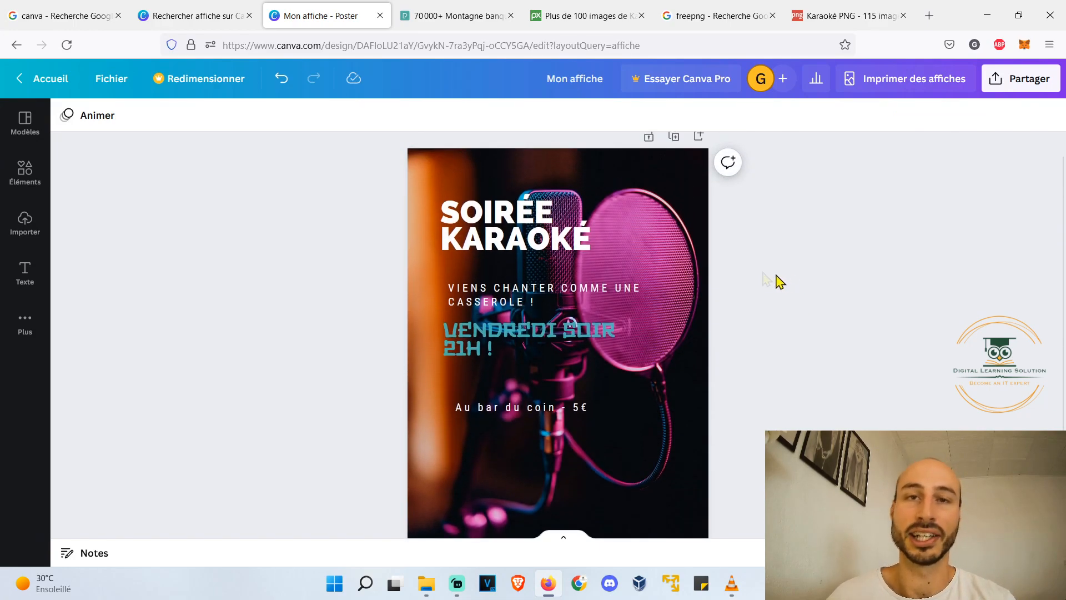
# - Recolour the "SOIRÉE KARAOKÉ" title with the pink shade from the photo colours and move it slightly up and to the left
pyautogui.click(522, 239)
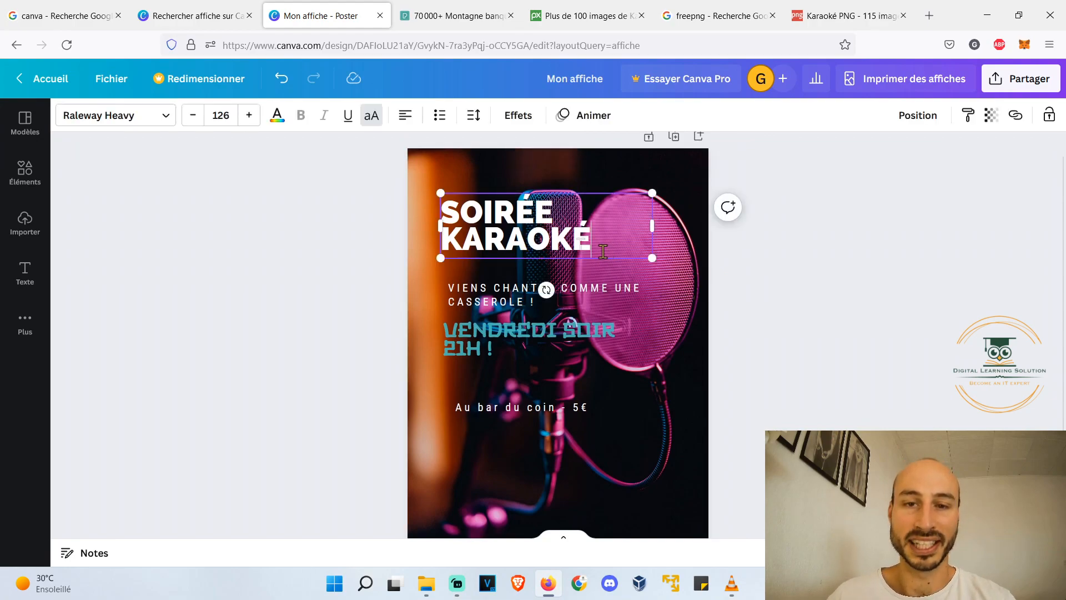
pyautogui.moveTo(606, 251); pyautogui.dragTo(383, 195)
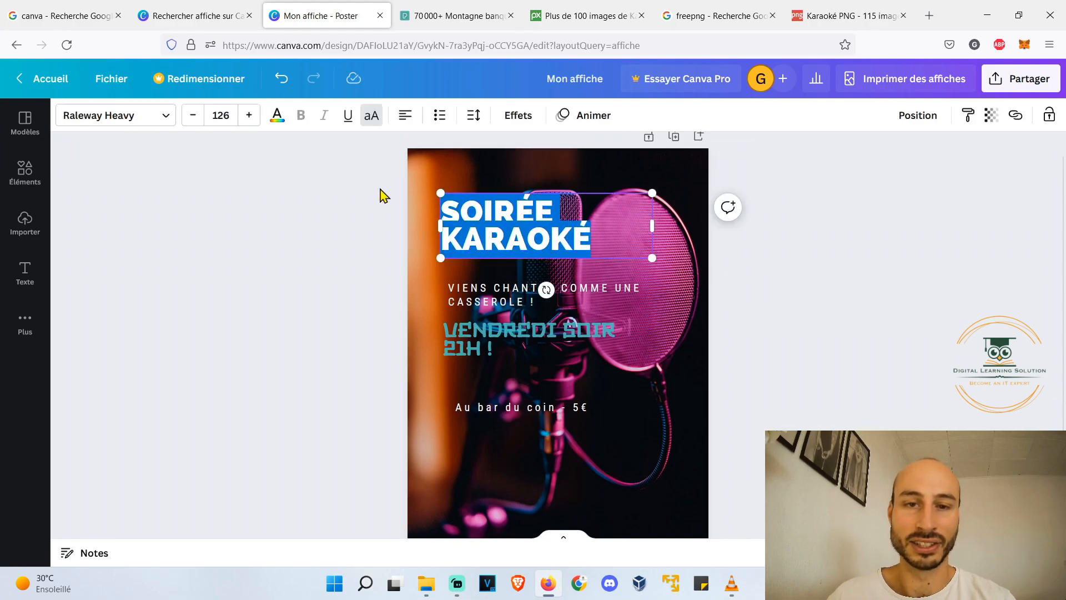
pyautogui.click(276, 117)
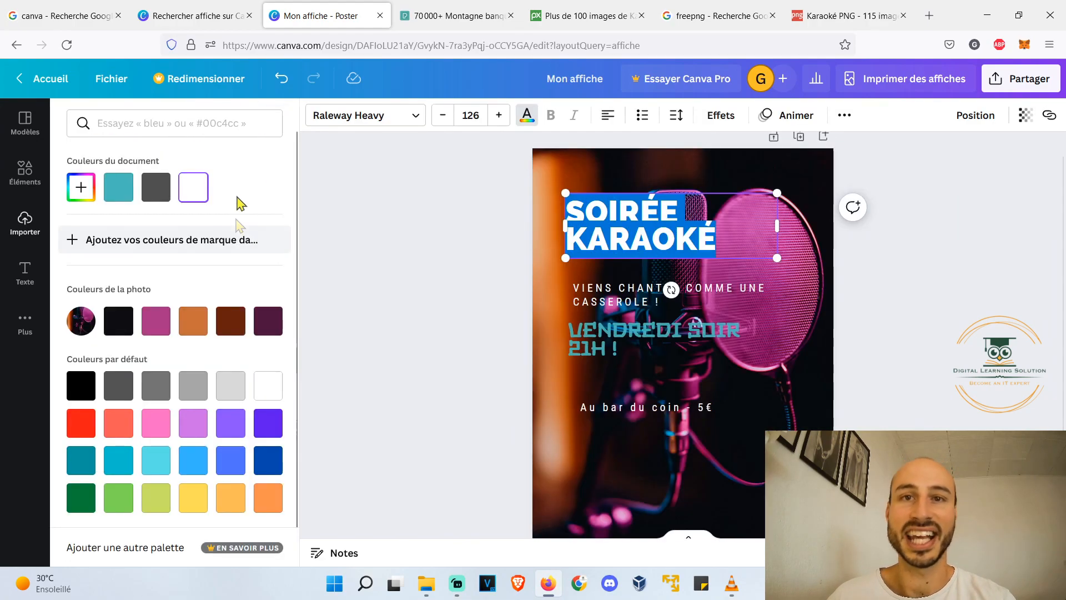
pyautogui.click(162, 323)
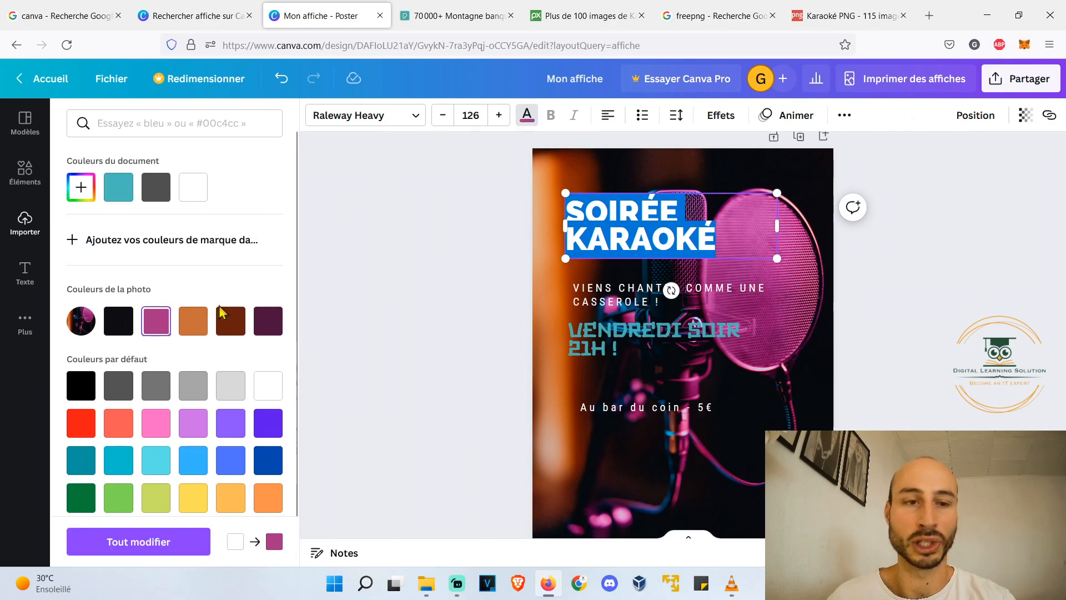
pyautogui.click(600, 291)
pyautogui.moveTo(606, 238); pyautogui.dragTo(588, 229)
# - Recolour the "VENDREDI SOIR 21H !" line with the orange shade from the photo colours
pyautogui.scroll(-2, 596, 261)
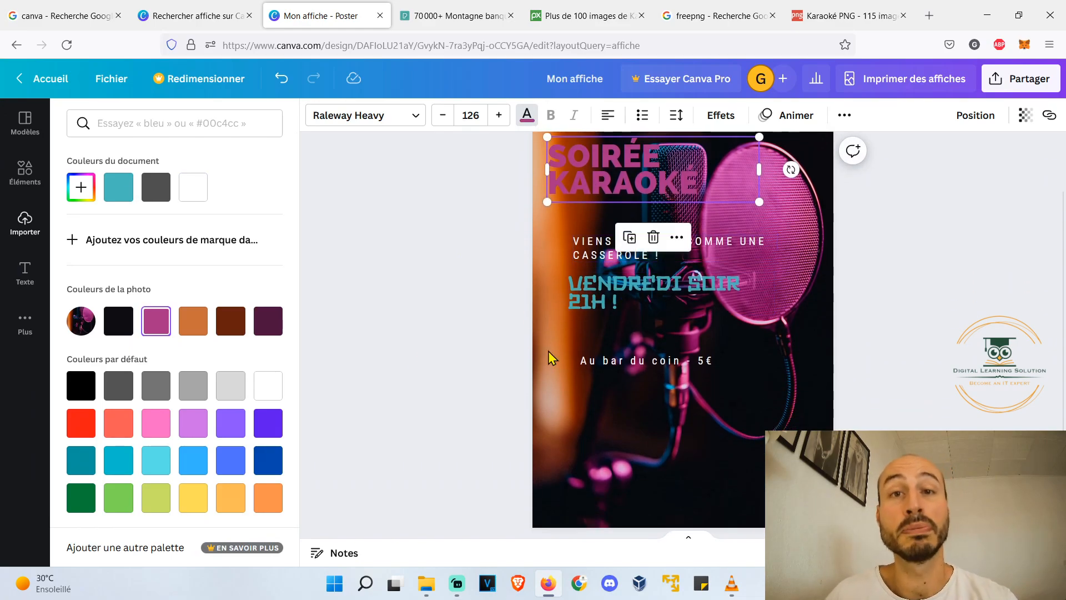
pyautogui.click(605, 292)
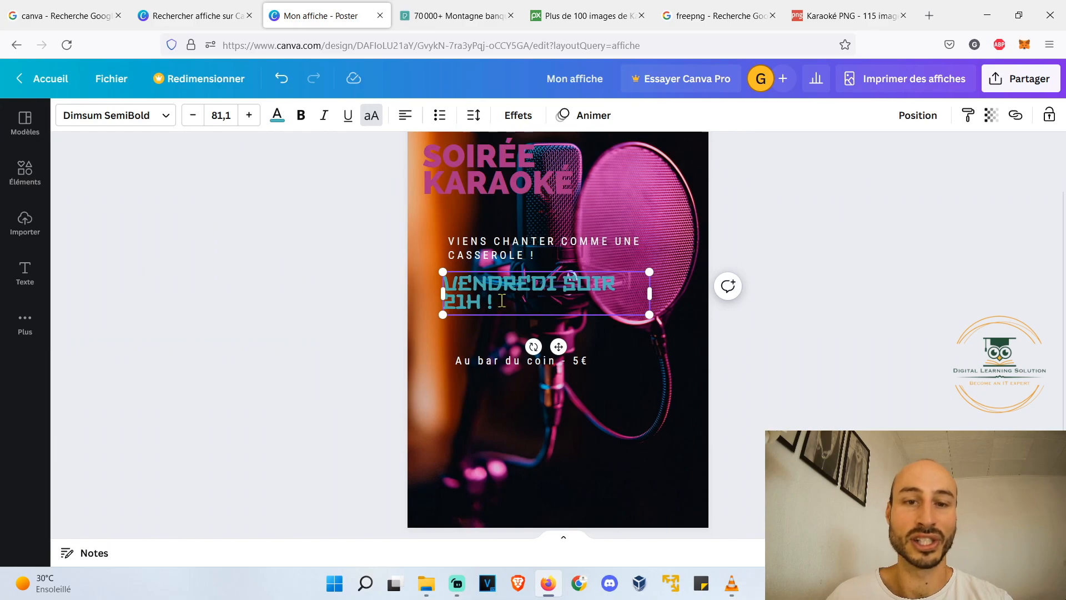
pyautogui.moveTo(501, 301); pyautogui.dragTo(419, 257)
pyautogui.click(276, 116)
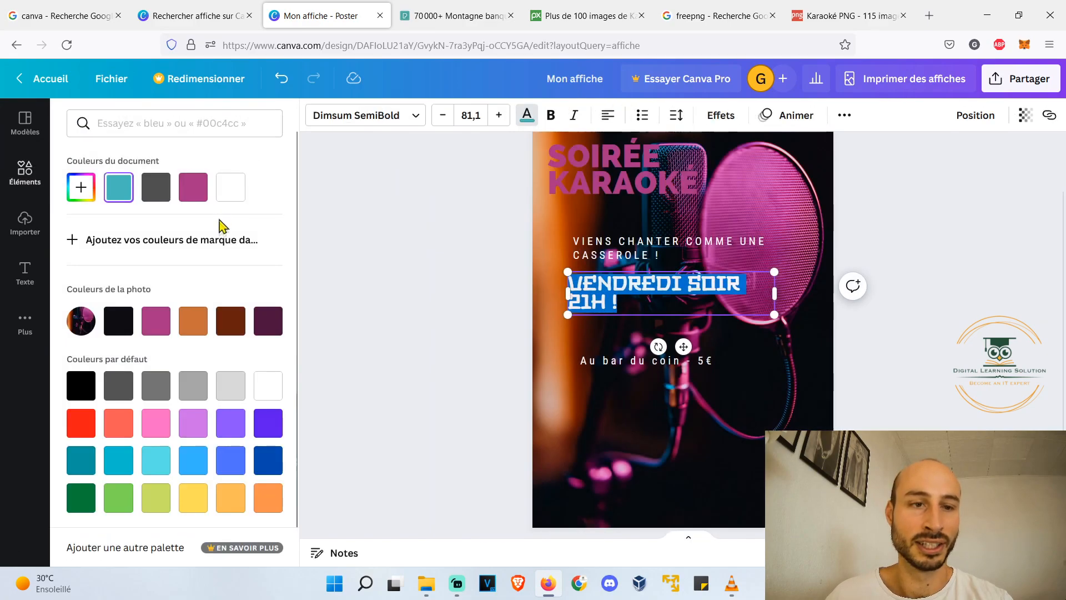
pyautogui.click(193, 321)
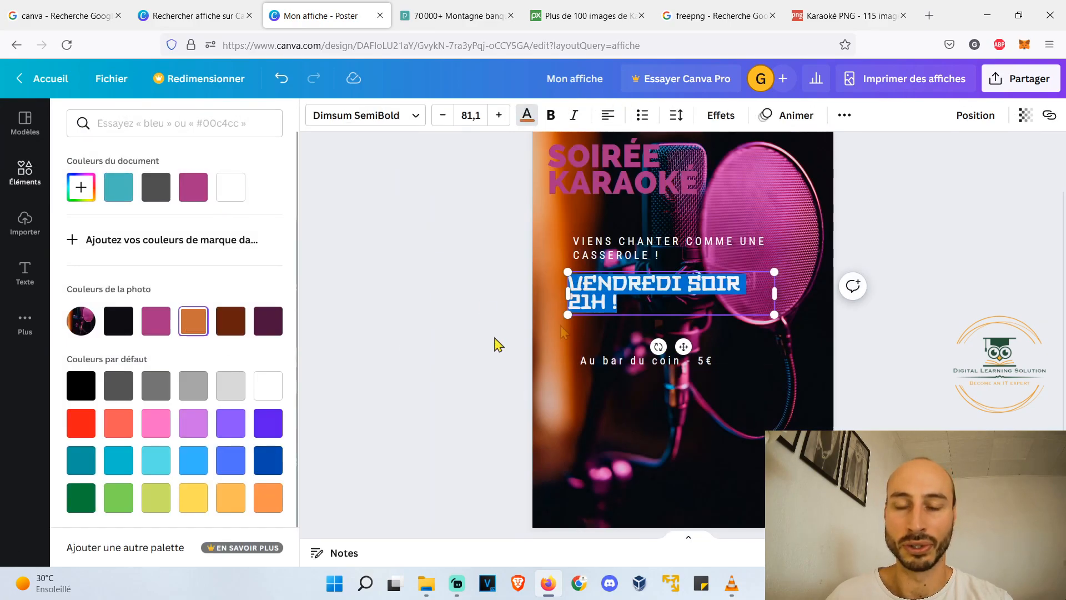
pyautogui.click(927, 298)
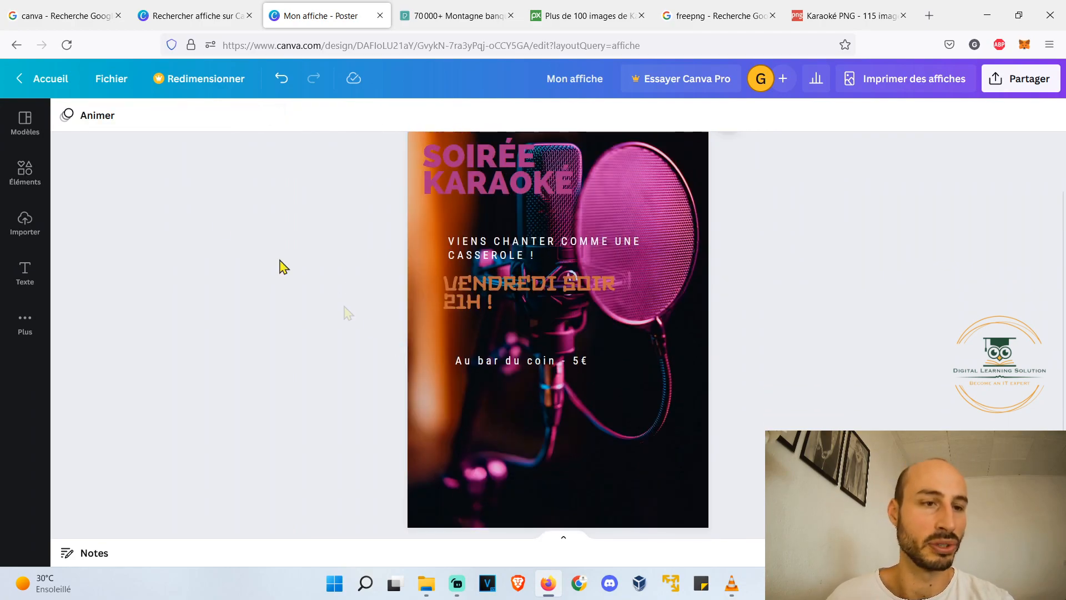
# - Add the "Thank you!" font combination to the lower right part of the poster
pyautogui.click(25, 173)
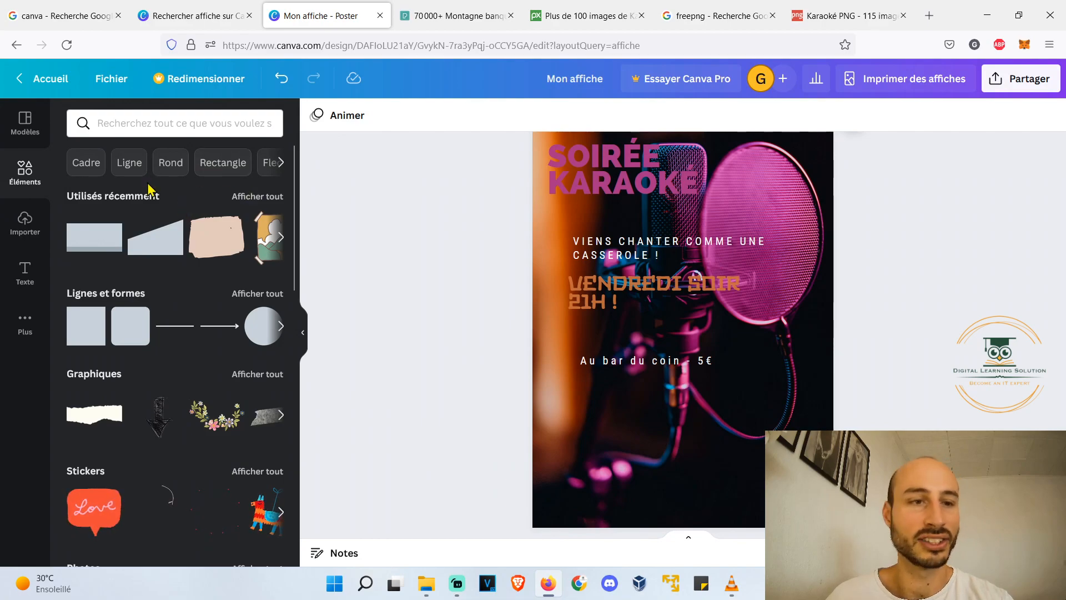
pyautogui.click(28, 274)
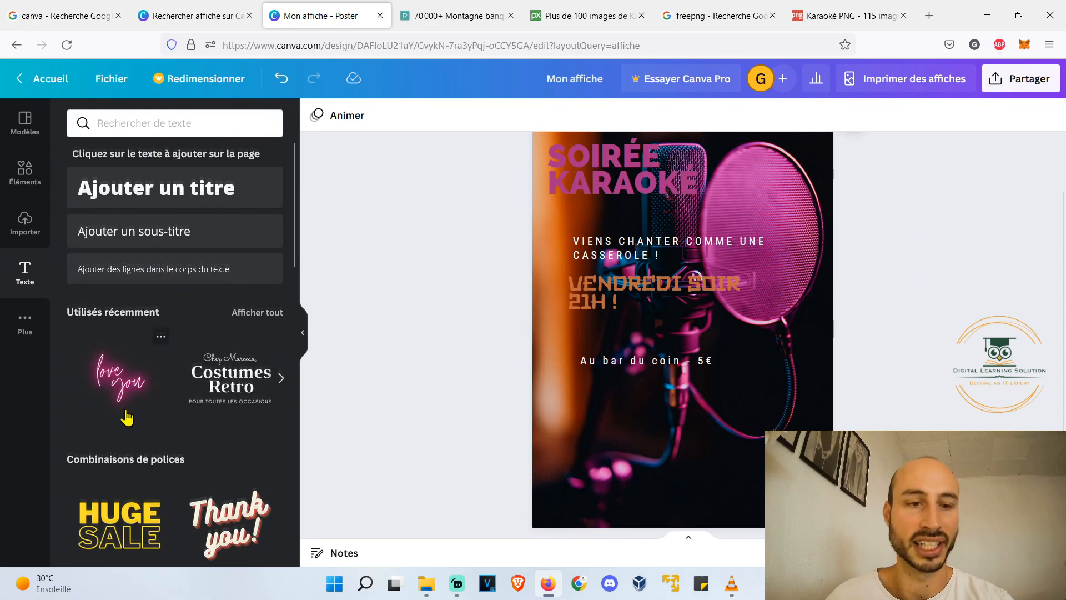
pyautogui.scroll(-3, 229, 386)
pyautogui.scroll(-2, 229, 387)
pyautogui.moveTo(221, 292); pyautogui.dragTo(657, 437)
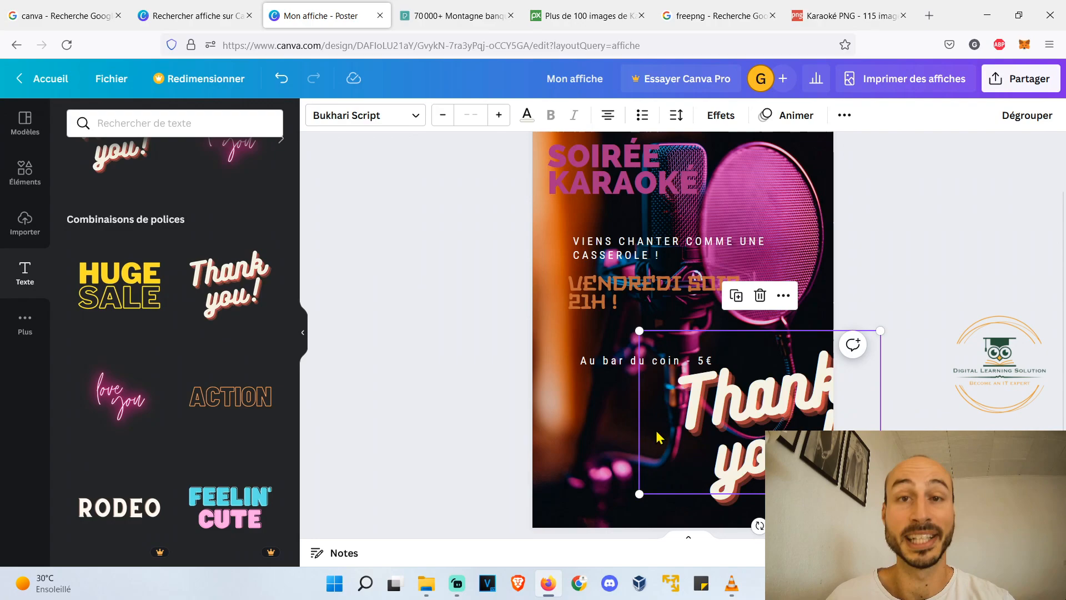
# - Shrink the "Thank you!" text to size 103 and move it into the poster's lower right corner
pyautogui.moveTo(637, 492); pyautogui.dragTo(745, 421)
pyautogui.moveTo(810, 385); pyautogui.dragTo(755, 467)
pyautogui.scroll(-1, 754, 462)
pyautogui.moveTo(693, 451); pyautogui.dragTo(759, 450)
pyautogui.click(414, 317)
pyautogui.scroll(1, 611, 361)
pyautogui.click(763, 472)
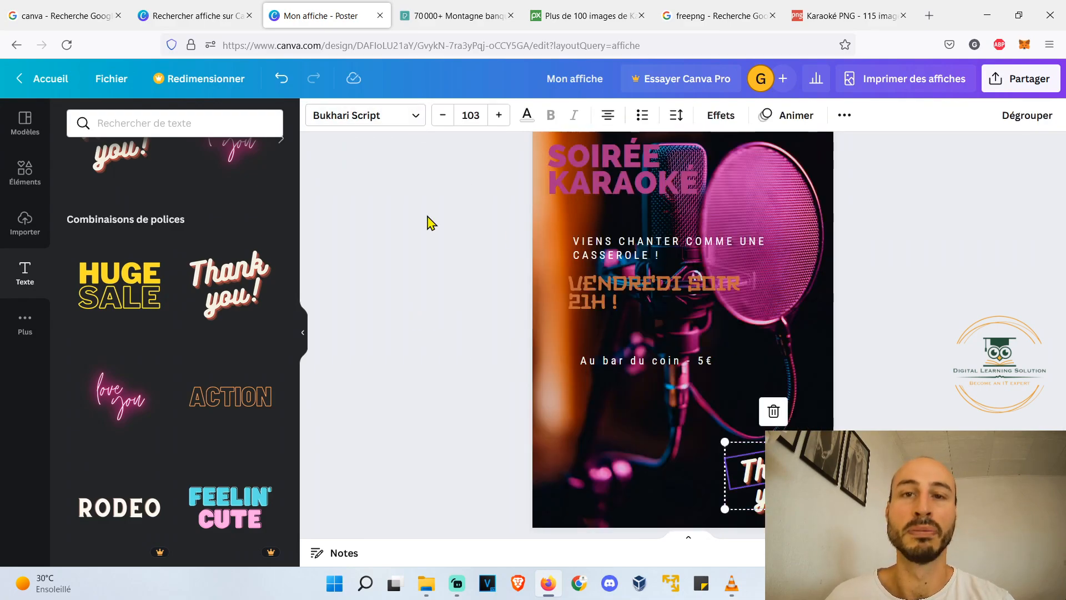
# - Add a circular frame to the lower left of the poster and fill it with the uploaded photo of the stretching cat
pyautogui.click(23, 173)
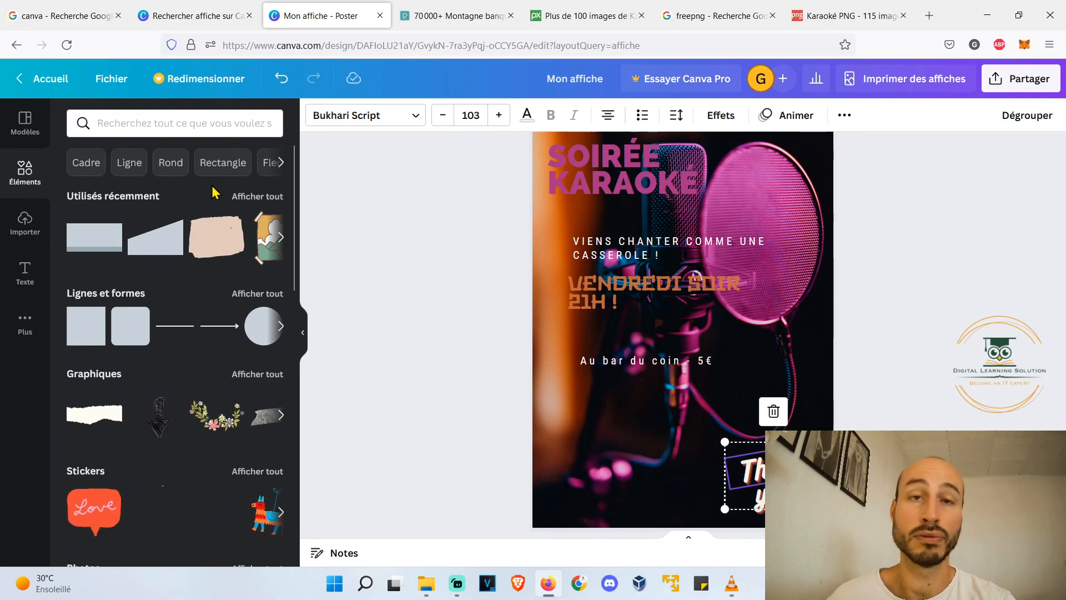
pyautogui.scroll(-13, 201, 189)
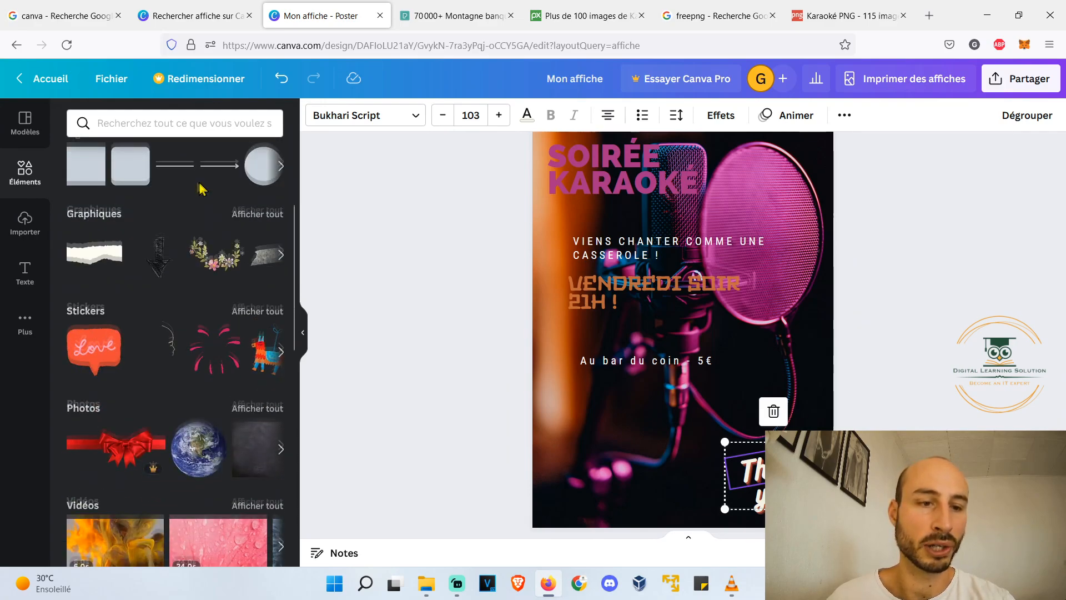
pyautogui.scroll(-2, 197, 188)
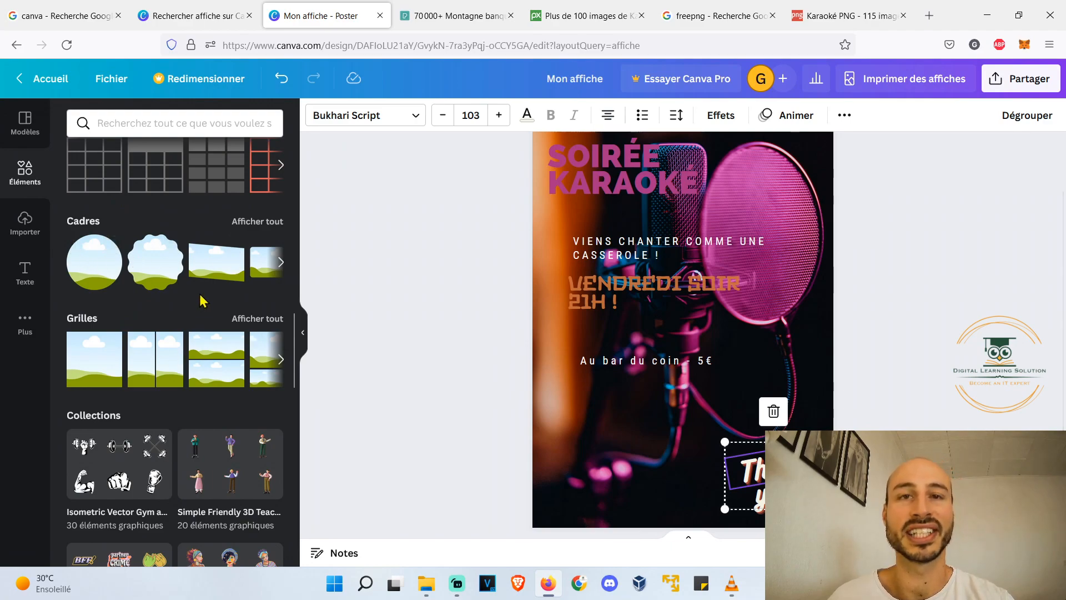
pyautogui.moveTo(83, 275); pyautogui.dragTo(567, 400)
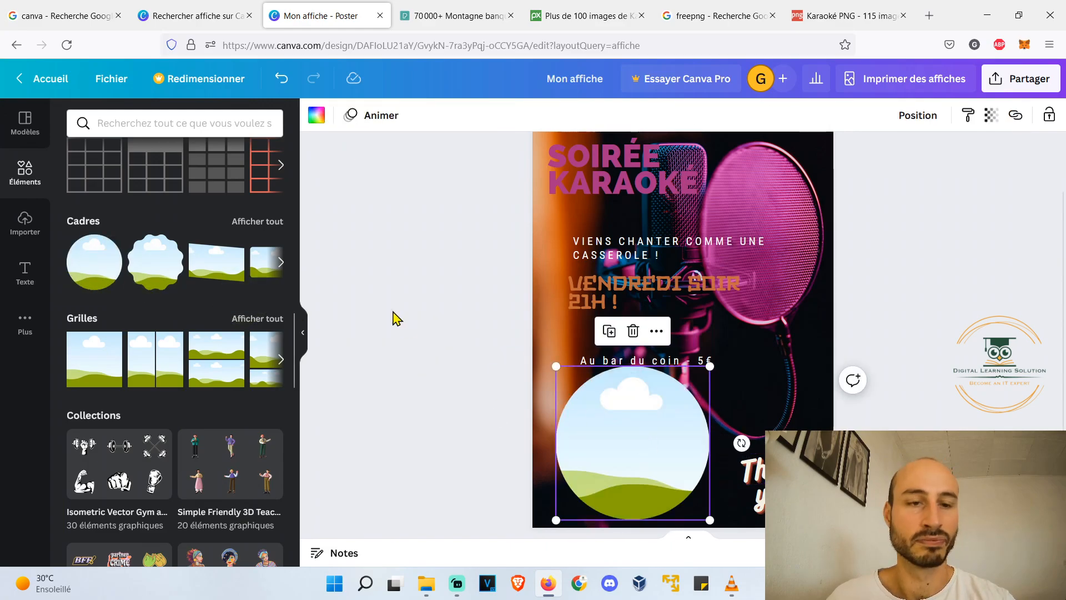
pyautogui.click(25, 222)
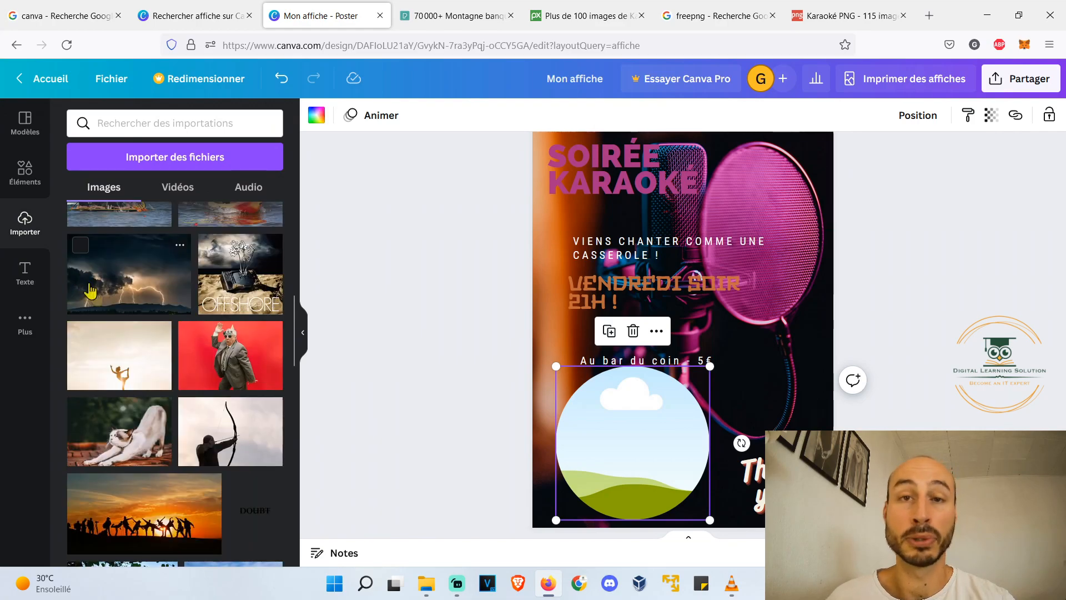
pyautogui.moveTo(120, 431); pyautogui.dragTo(609, 395)
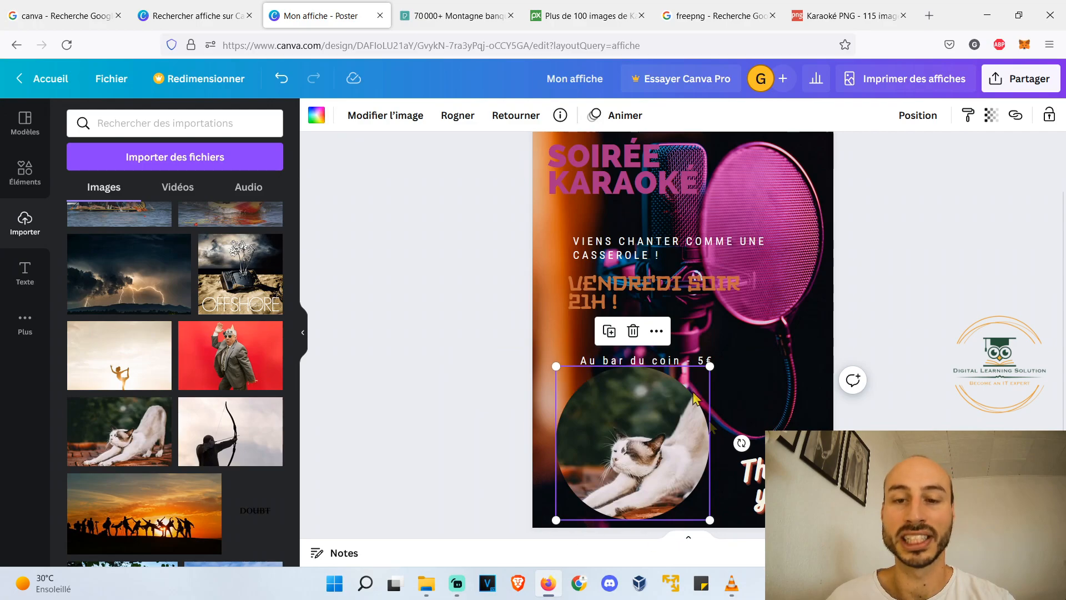
# - Make the circular frame smaller and replace its picture with the photo of the suited man on a red background
pyautogui.moveTo(713, 517); pyautogui.dragTo(616, 456)
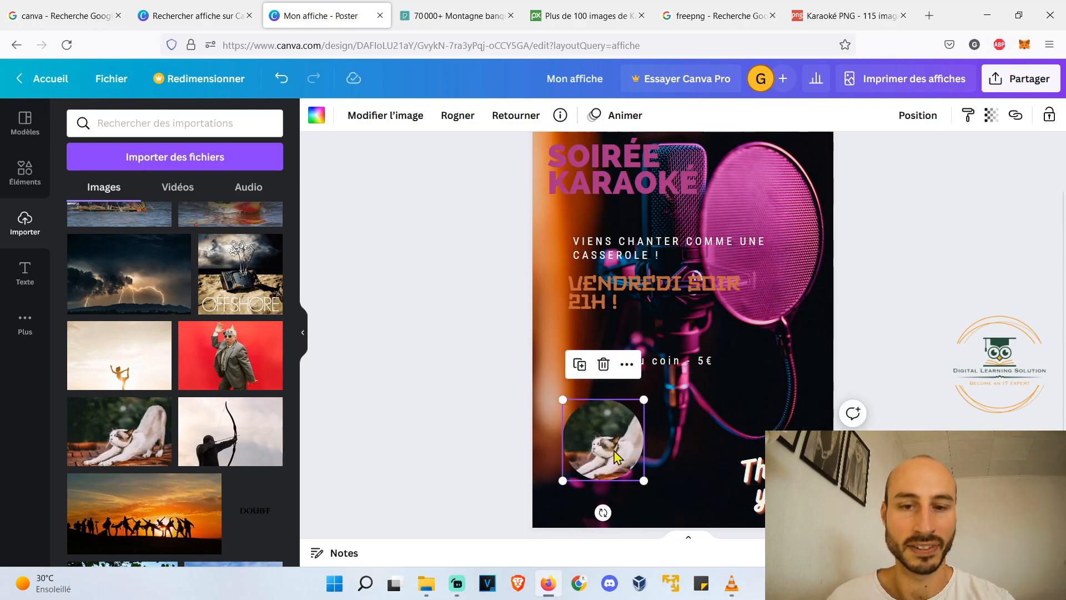
pyautogui.moveTo(242, 365); pyautogui.dragTo(601, 431)
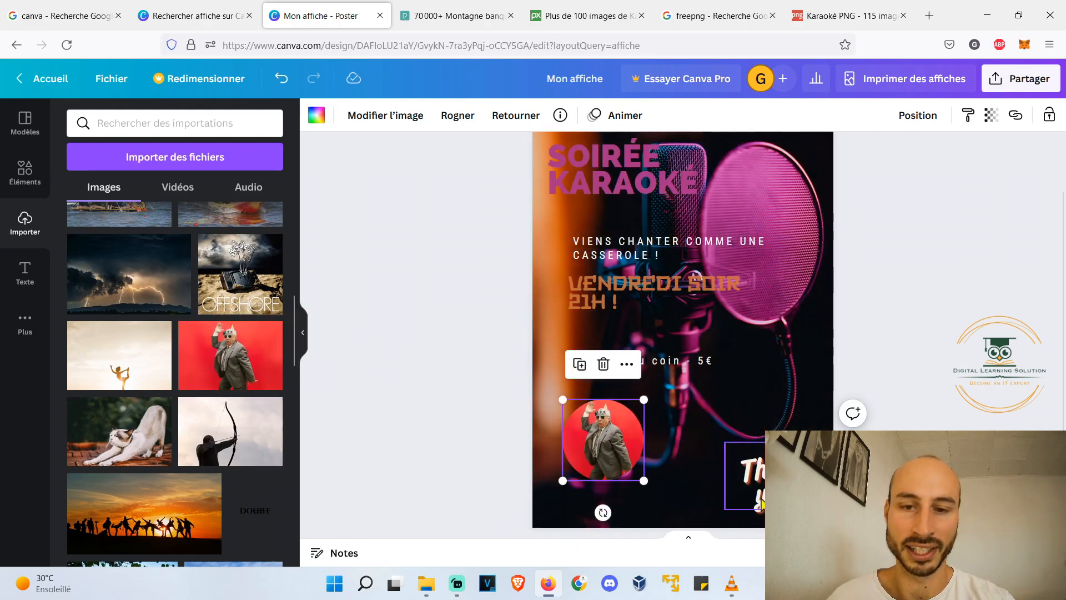
pyautogui.moveTo(650, 481); pyautogui.dragTo(670, 509)
# - Add a grid of two stacked cells, shrink it and place it at the poster's right side below the microphone filter
pyautogui.click(25, 172)
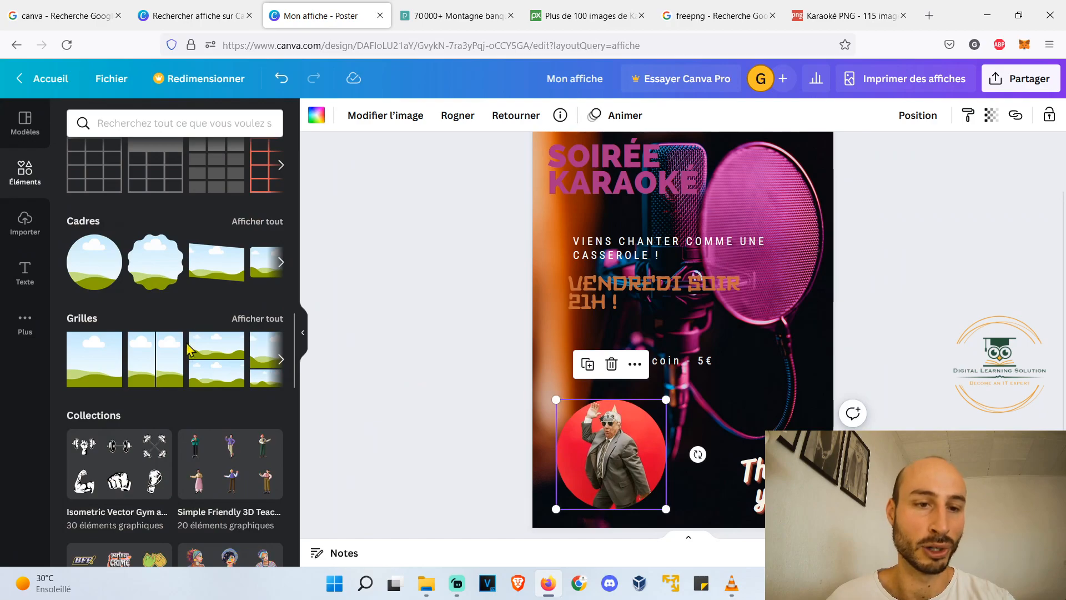
pyautogui.moveTo(191, 374); pyautogui.dragTo(552, 180)
pyautogui.moveTo(528, 528); pyautogui.dragTo(722, 248)
pyautogui.moveTo(805, 239); pyautogui.dragTo(801, 411)
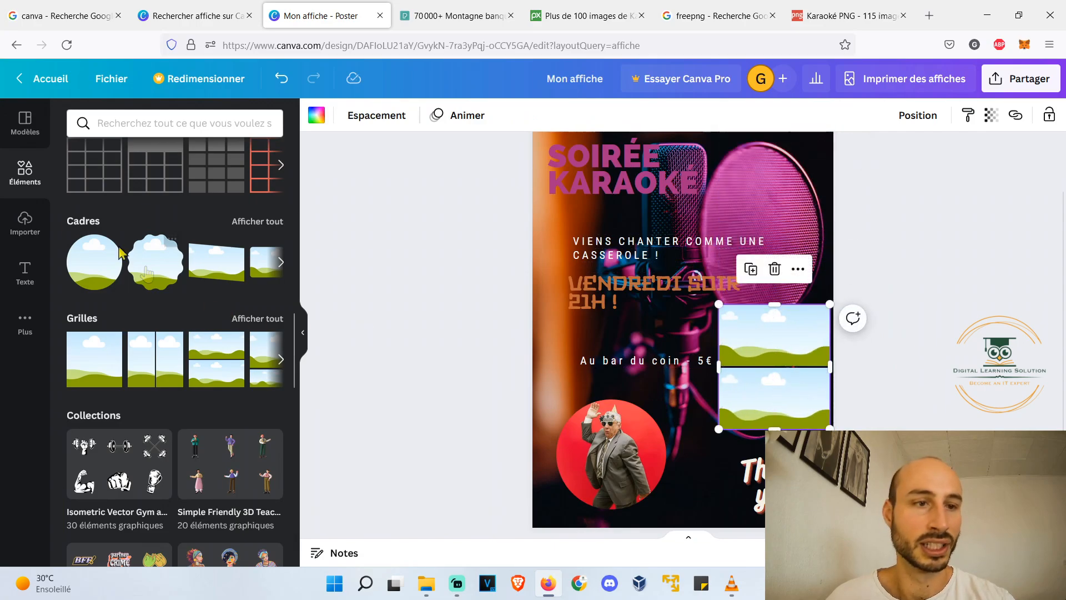
# - Fill the grid's lower cell with the black-and-white crowd photo and its upper cell with the ballet dancers photo
pyautogui.click(15, 221)
pyautogui.scroll(-5, 270, 462)
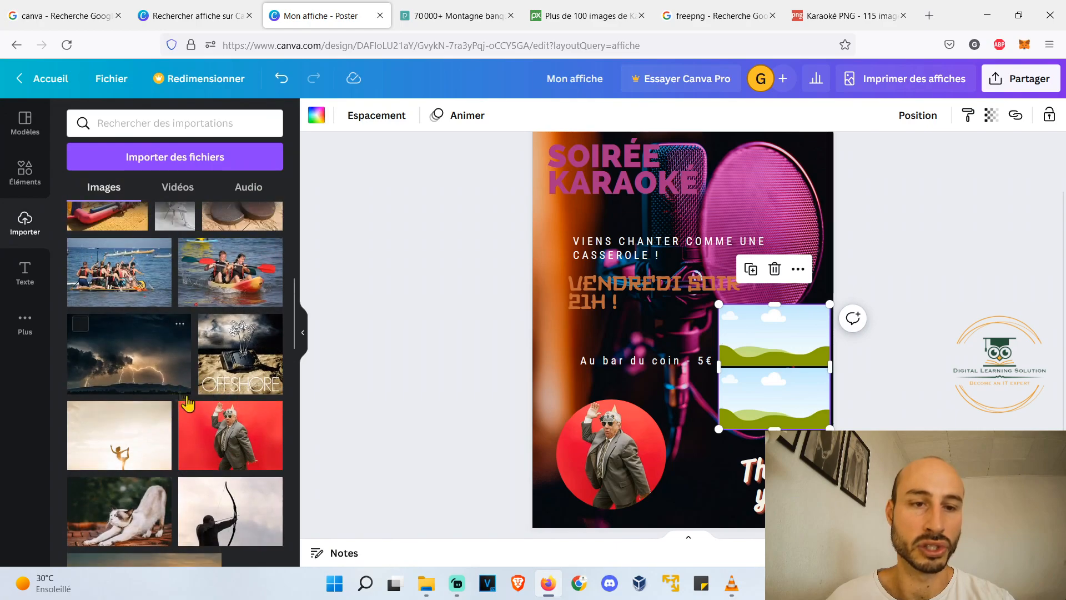
pyautogui.scroll(1, 266, 466)
pyautogui.scroll(3, 255, 422)
pyautogui.moveTo(234, 354); pyautogui.dragTo(760, 385)
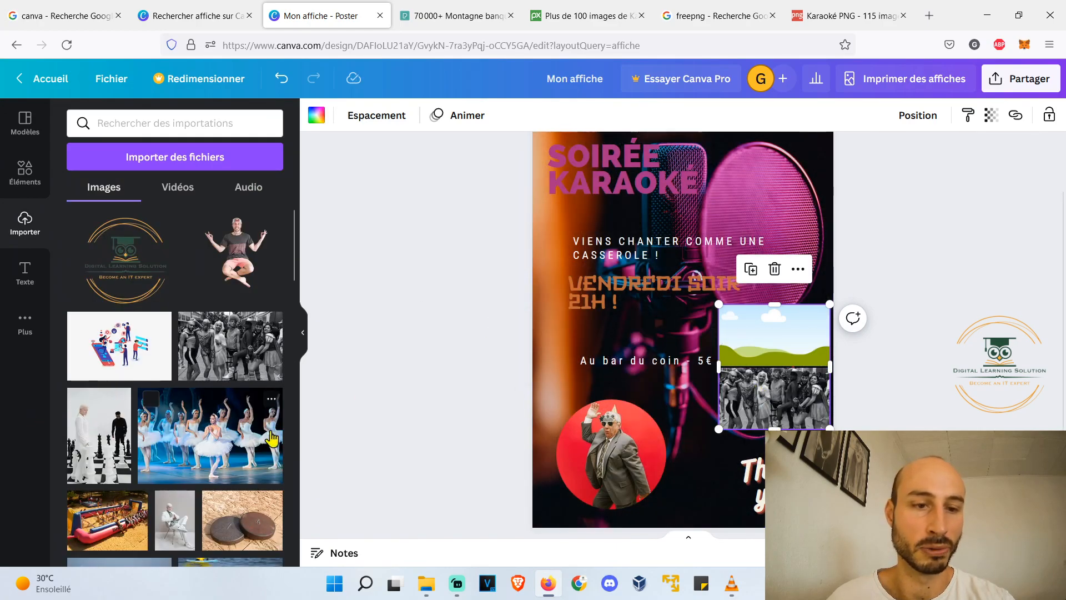
pyautogui.moveTo(261, 439); pyautogui.dragTo(774, 334)
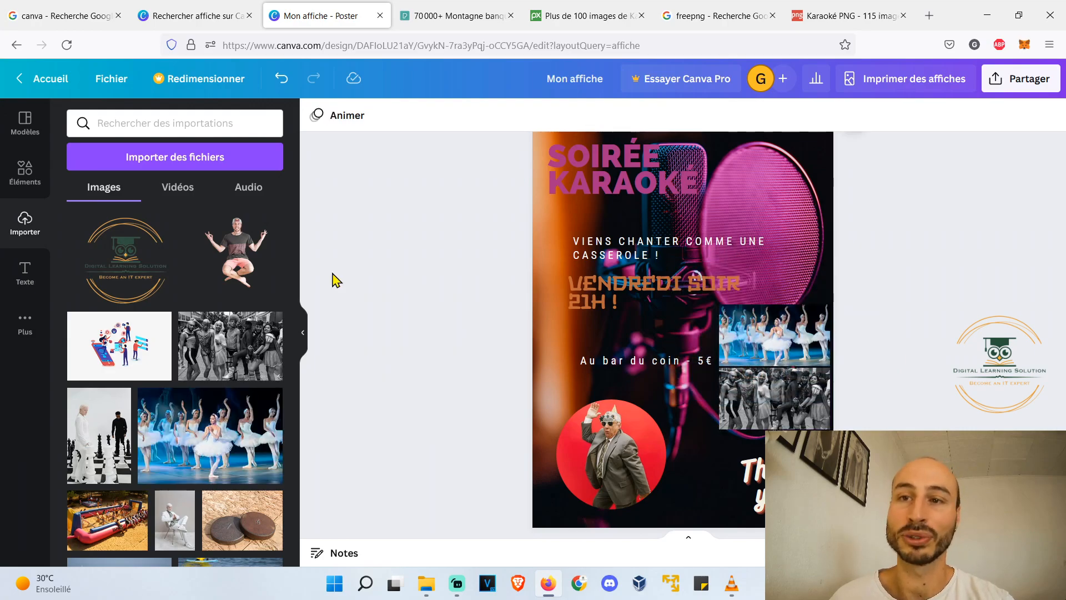
# - Delete the two-cell photo grid and the circular frame together with their pictures
pyautogui.click(823, 348)
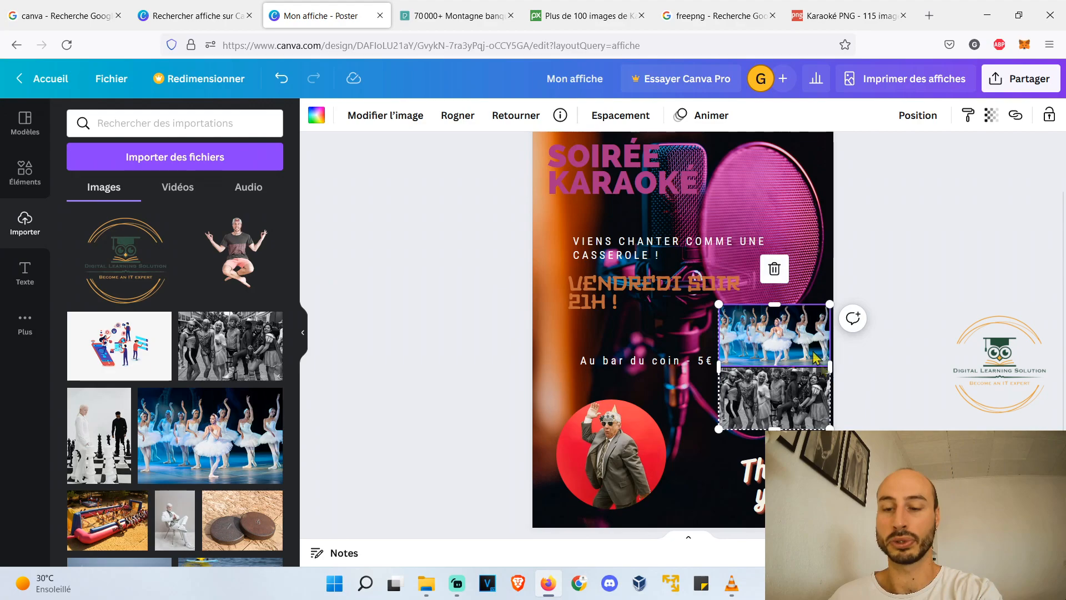
pyautogui.press('Delete')
pyautogui.click(800, 380)
pyautogui.press('Delete')
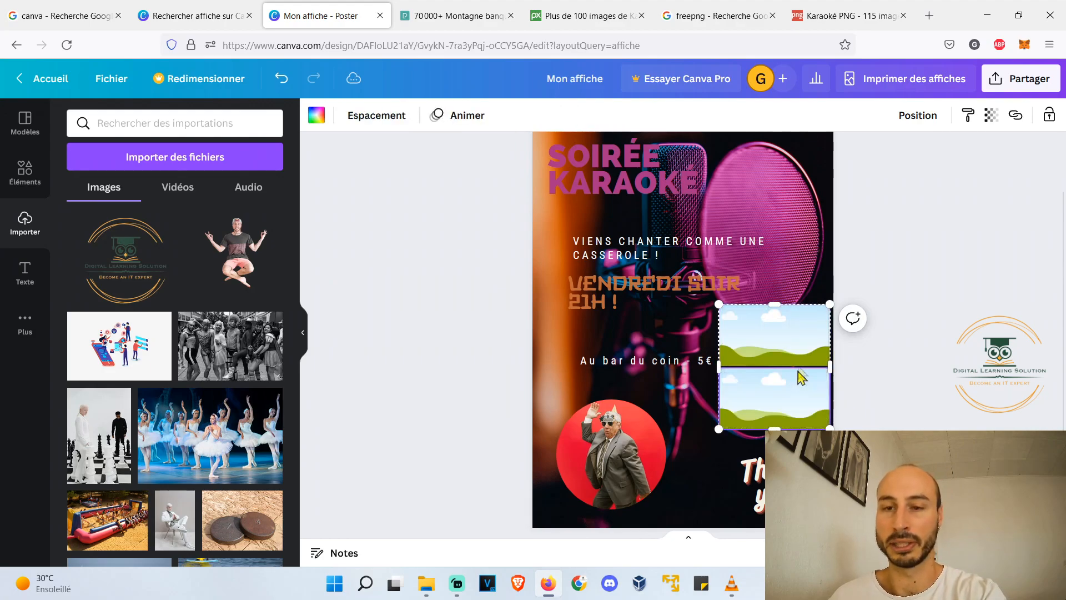
pyautogui.press('Delete')
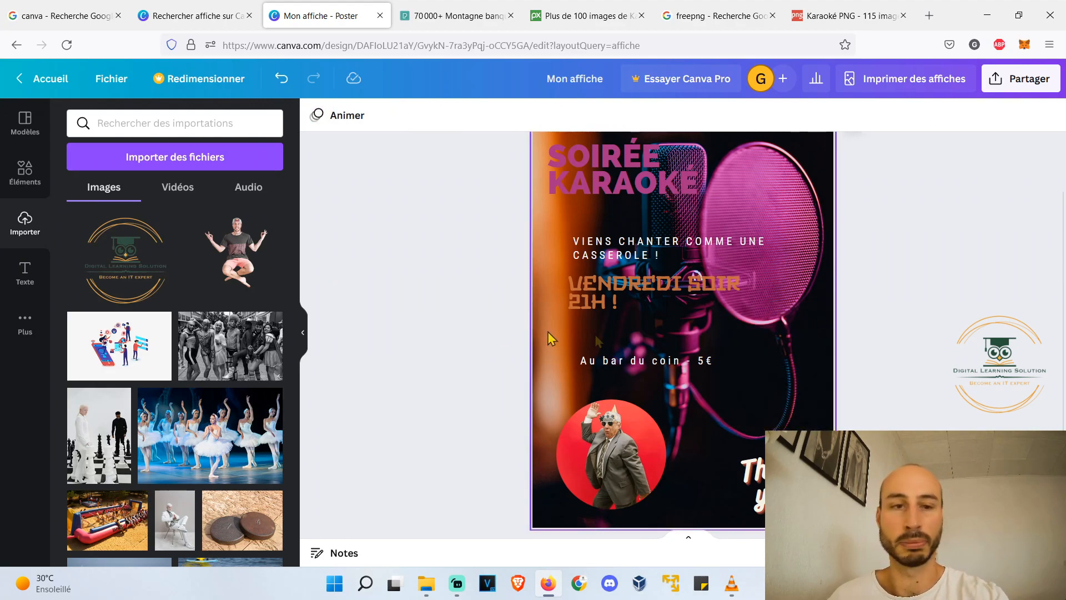
pyautogui.click(642, 464)
pyautogui.press('Delete')
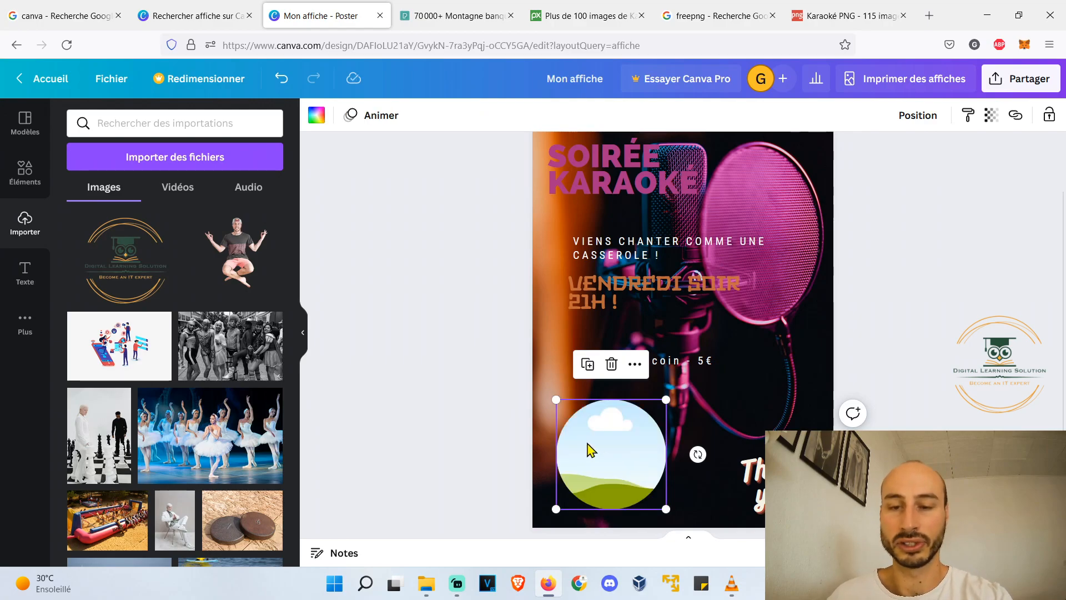
pyautogui.press('Delete')
# - Search the elements for "instagram" and place a small multicoloured Instagram logo in the poster's lower left corner
pyautogui.click(25, 173)
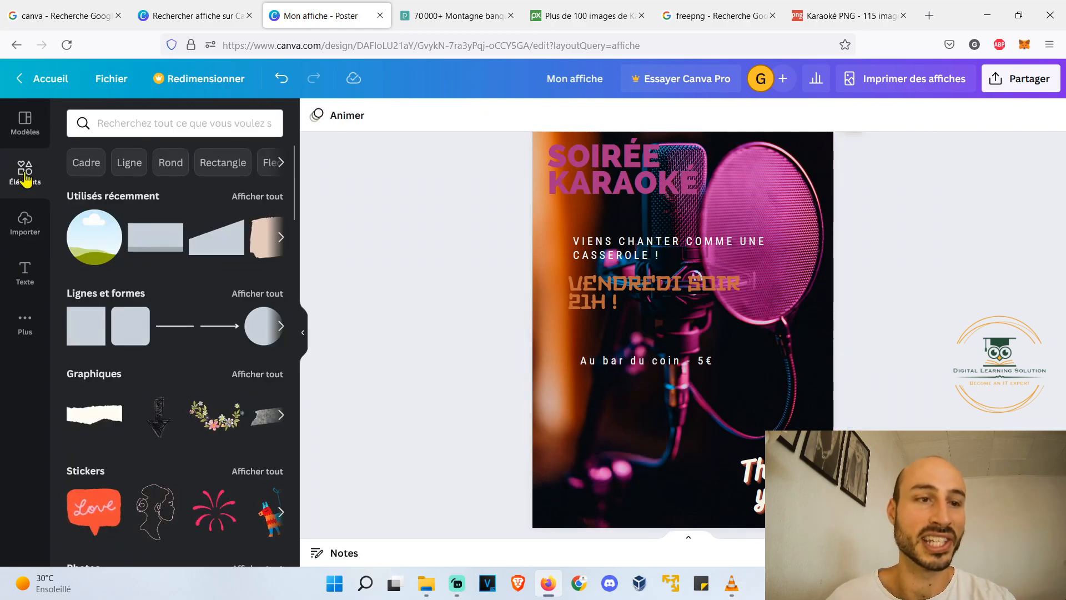
pyautogui.click(197, 115)
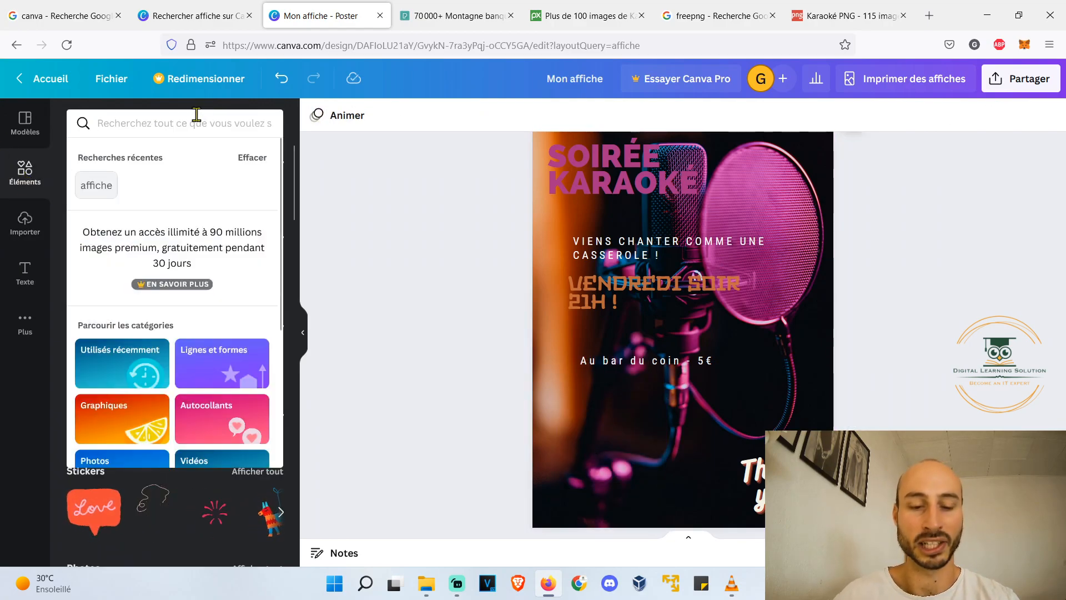
pyautogui.write('youtube')
pyautogui.press('Return')
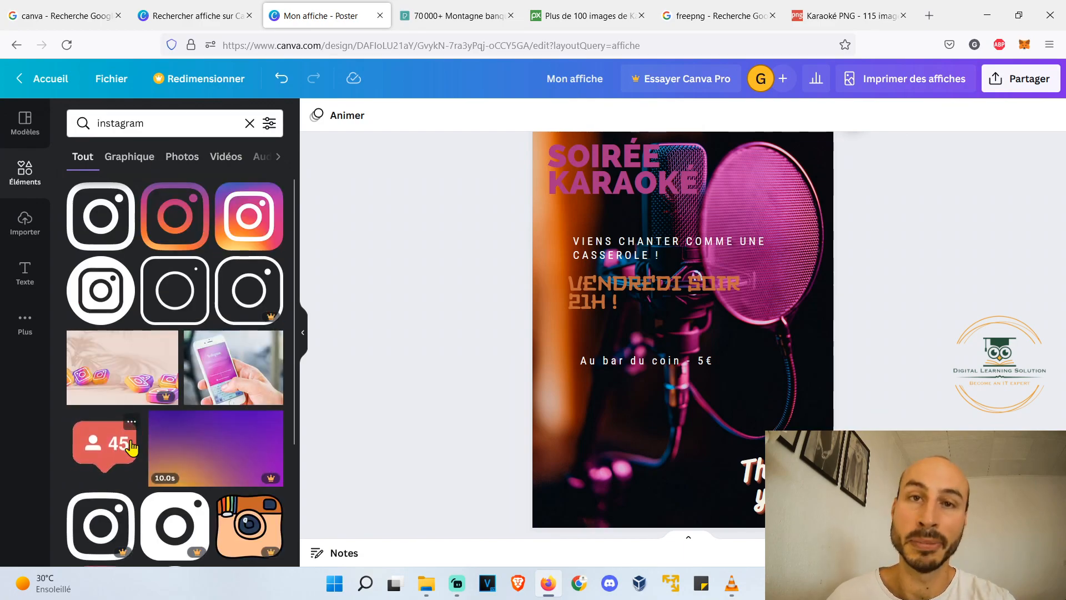
pyautogui.moveTo(249, 216); pyautogui.dragTo(563, 509)
pyautogui.click(509, 432)
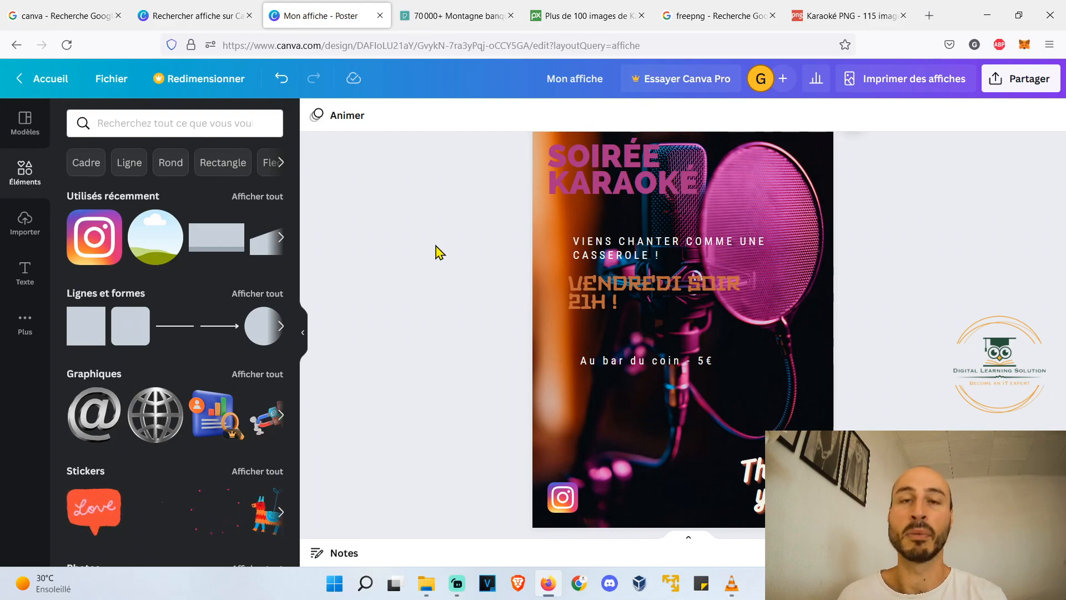
# - Place a pink slanted-top shape in the lower right corner behind "Thank you!" and move the "Au bar du coin - 5€" line onto it
pyautogui.click(249, 297)
pyautogui.scroll(-5, 248, 300)
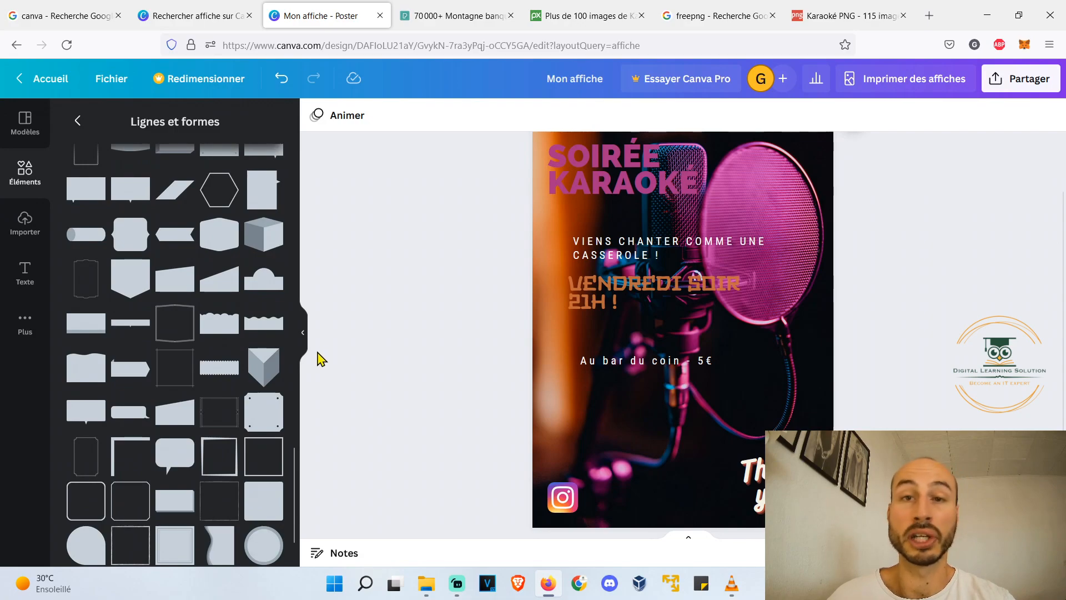
pyautogui.moveTo(218, 279); pyautogui.dragTo(800, 512)
pyautogui.scroll(1, 686, 403)
pyautogui.scroll(-1, 687, 404)
pyautogui.moveTo(709, 392); pyautogui.dragTo(781, 470)
pyautogui.moveTo(833, 506); pyautogui.dragTo(824, 500)
pyautogui.click(892, 415)
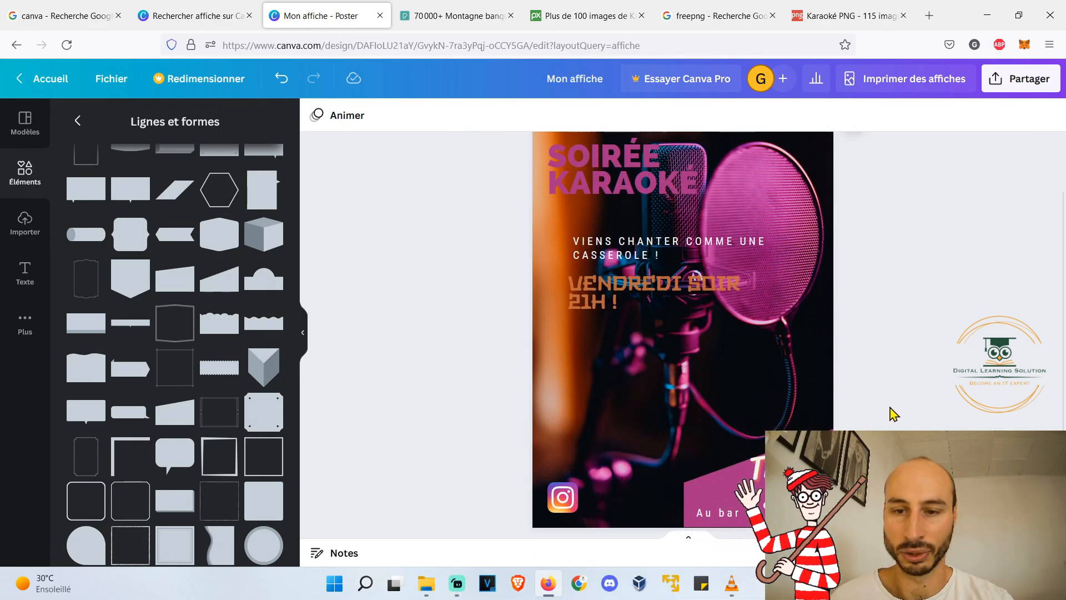
pyautogui.hotkey('ctrl', 'z')
# - Add a pink slanted shape turned upside down in the poster's upper left corner, moving the "SOIRÉE KARAOKÉ" title out of the way
pyautogui.scroll(1, 489, 290)
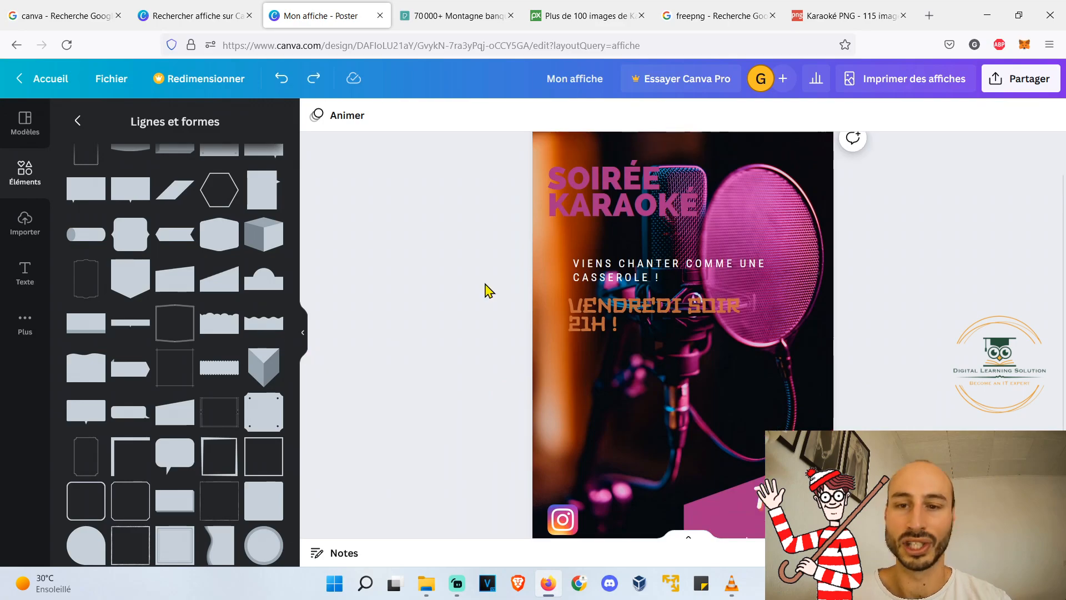
pyautogui.scroll(2, 485, 290)
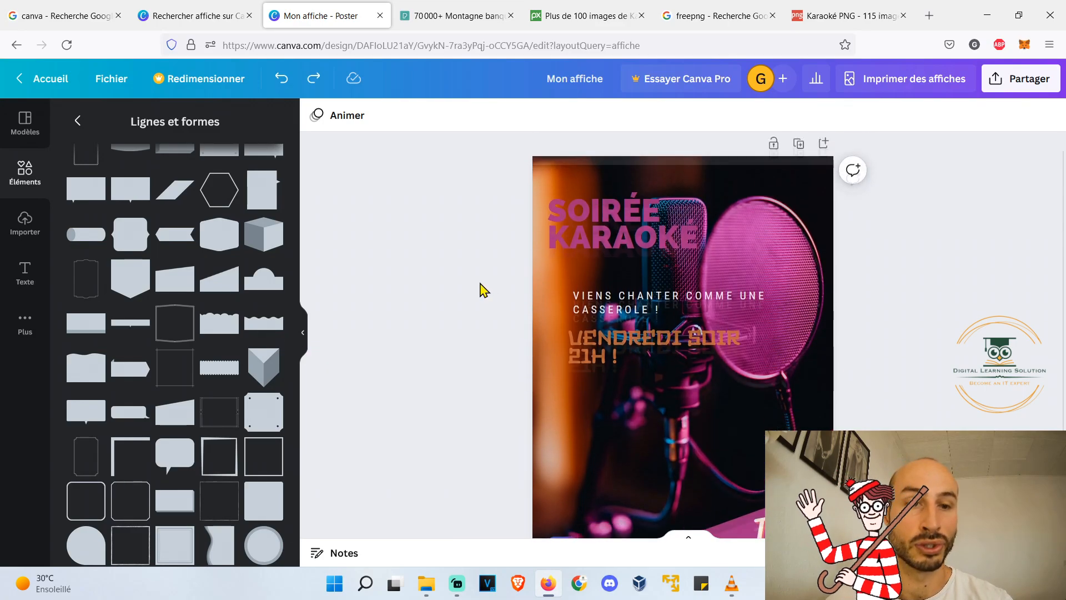
pyautogui.moveTo(178, 278); pyautogui.dragTo(635, 231)
pyautogui.moveTo(748, 223); pyautogui.dragTo(414, 224)
pyautogui.moveTo(717, 272); pyautogui.dragTo(768, 304)
pyautogui.click(699, 254)
pyautogui.moveTo(720, 281); pyautogui.dragTo(716, 433)
pyautogui.moveTo(683, 211); pyautogui.dragTo(652, 209)
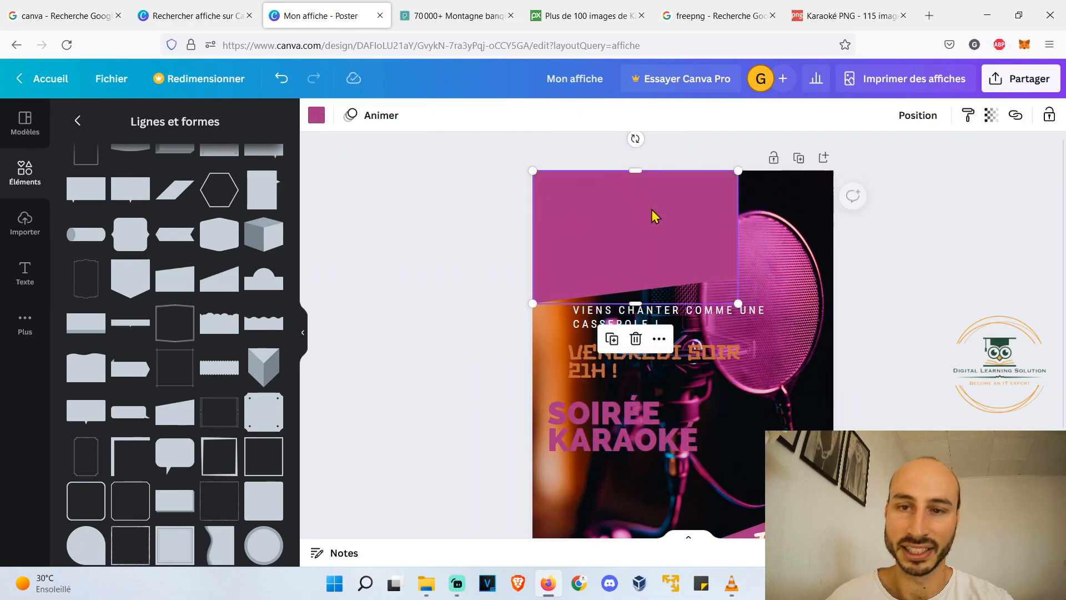
# - Move the "SOIRÉE KARAOKÉ" title onto the upper pink shape and recolour it with the yellow-orange from the Instagram logo's colours
pyautogui.moveTo(630, 438); pyautogui.dragTo(614, 231)
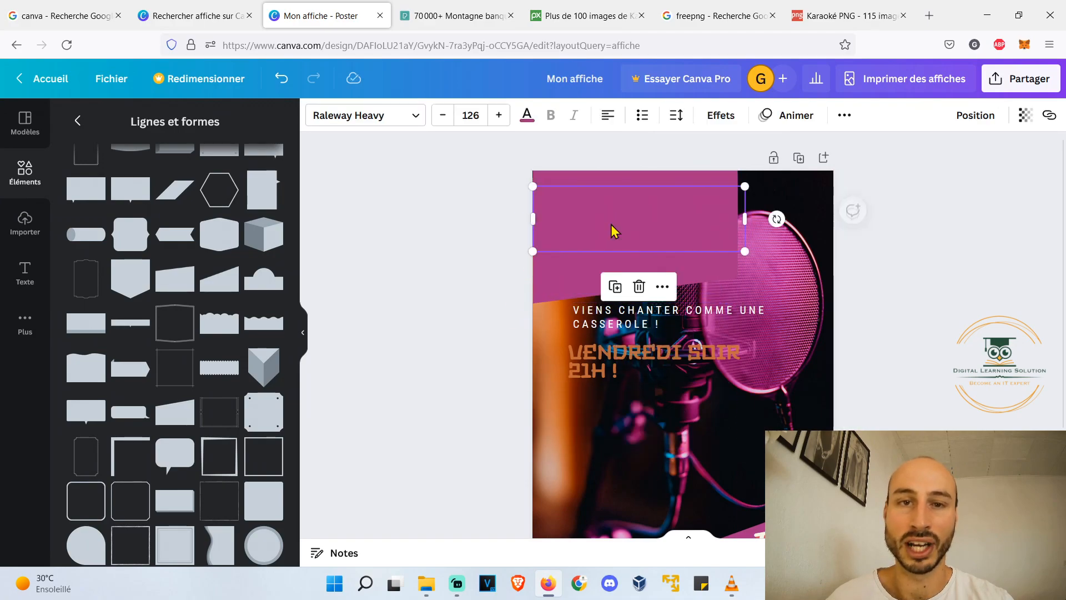
pyautogui.click(527, 115)
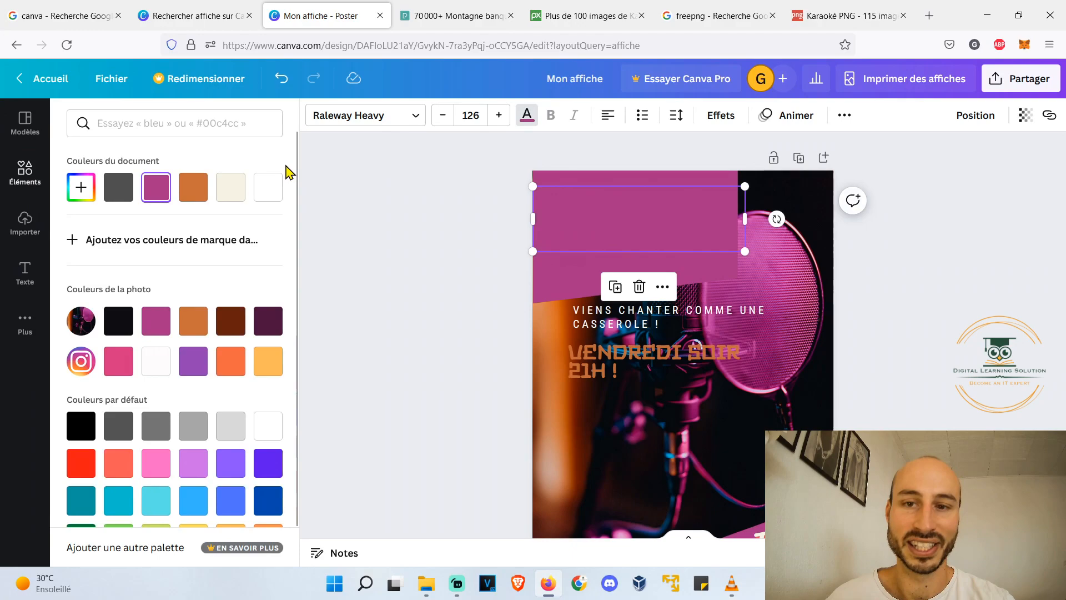
pyautogui.click(275, 192)
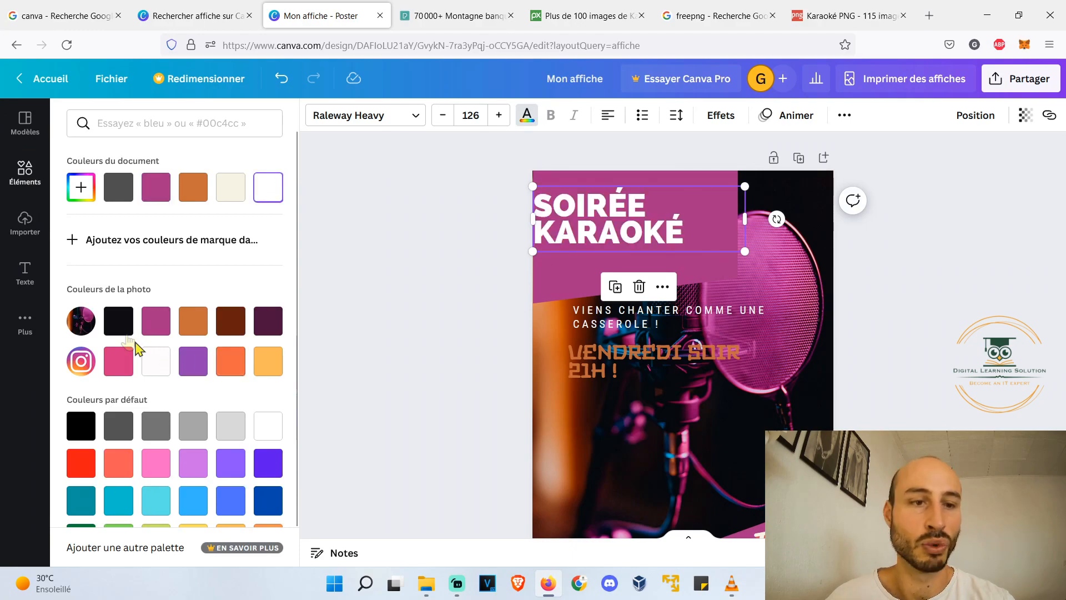
pyautogui.click(281, 367)
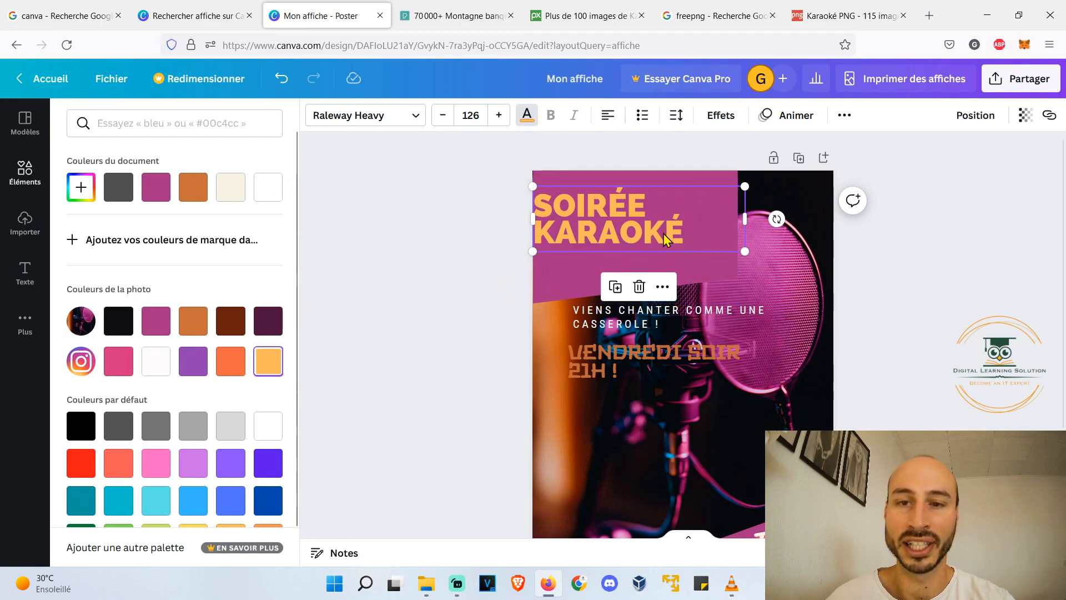
pyautogui.moveTo(667, 240); pyautogui.dragTo(681, 235)
# - Shrink the upper pink shape to fit around the "SOIRÉE KARAOKÉ" title and adjust the title's position on it
pyautogui.click(587, 267)
pyautogui.moveTo(734, 301); pyautogui.dragTo(703, 280)
pyautogui.moveTo(602, 216); pyautogui.dragTo(593, 222)
pyautogui.click(484, 243)
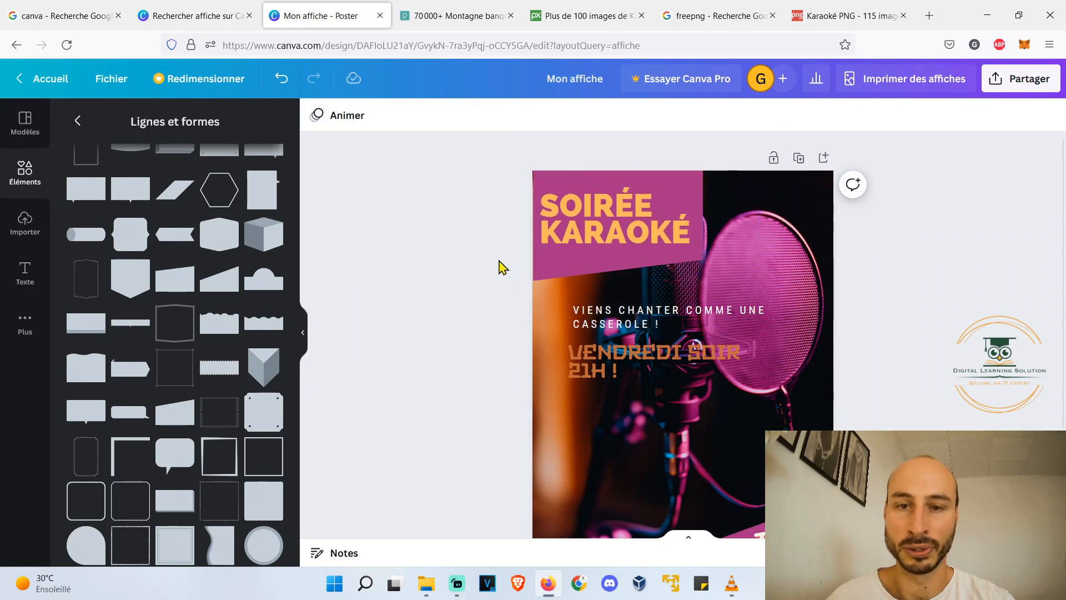
# - Add a pink slanted frame shape in the middle of the poster, over the lower part of the "VENDREDI SOIR 21H !" text
pyautogui.scroll(-1, 511, 275)
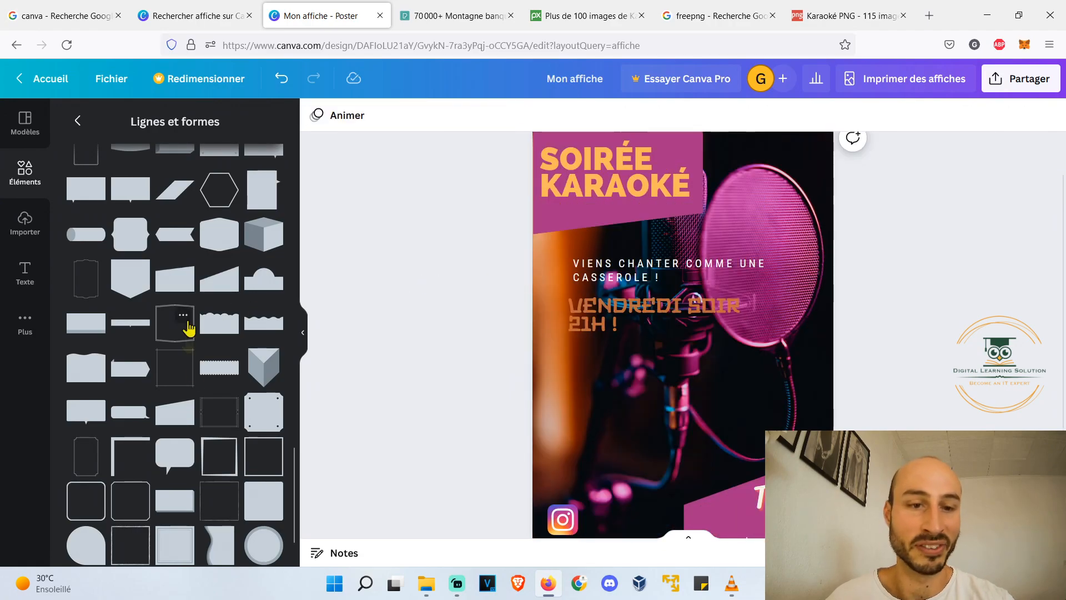
pyautogui.scroll(-1, 190, 328)
pyautogui.moveTo(227, 410); pyautogui.dragTo(657, 458)
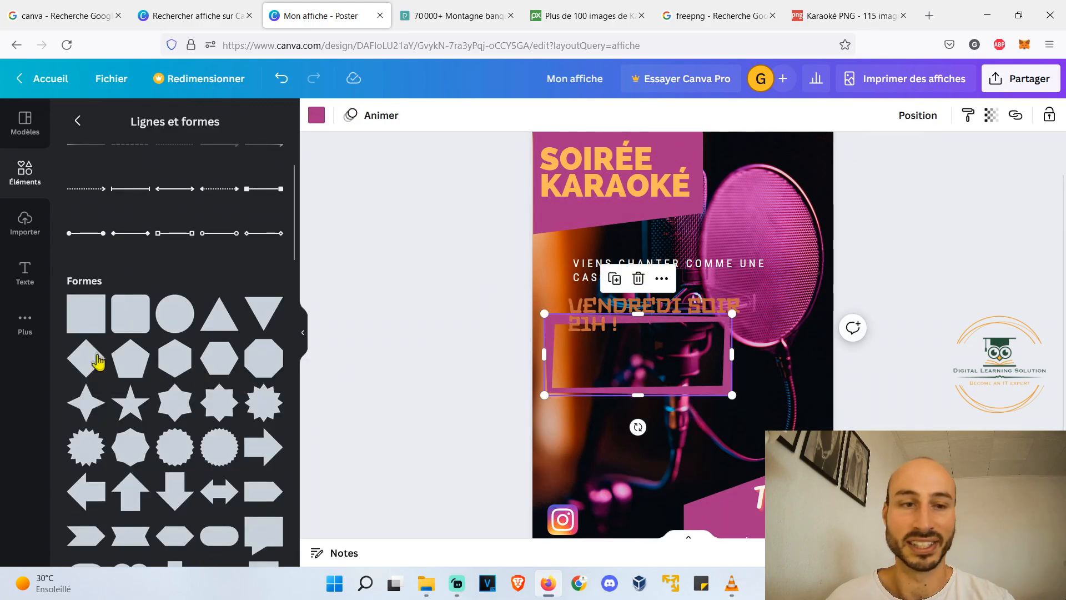
pyautogui.click(417, 354)
# - Add a square stretched to the slanted frame's size, colour it with the photo's near-black and send it behind the frame
pyautogui.moveTo(89, 316); pyautogui.dragTo(573, 341)
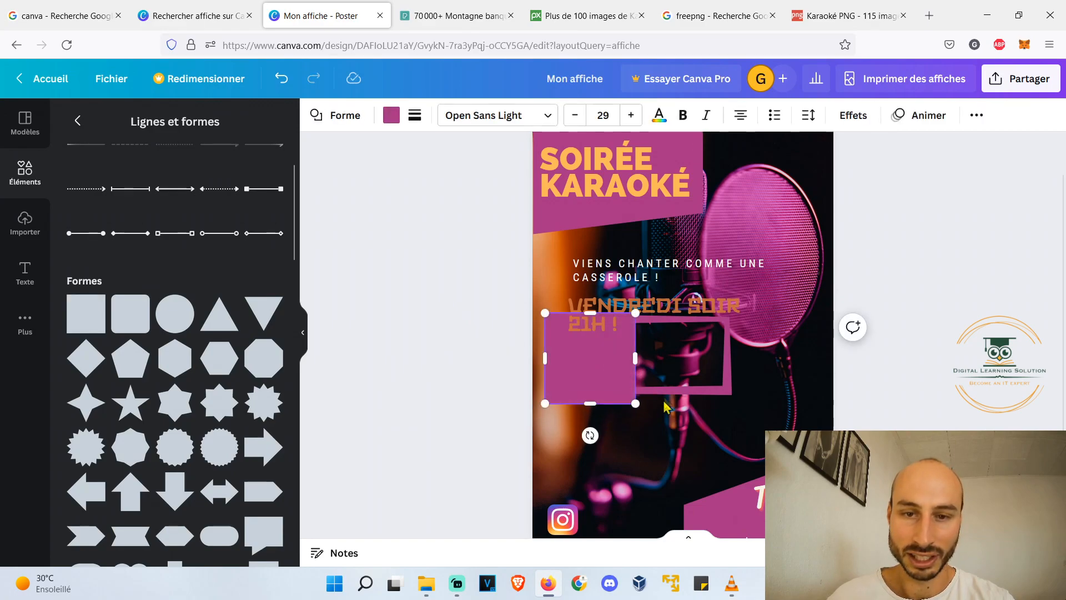
pyautogui.moveTo(639, 404); pyautogui.dragTo(738, 396)
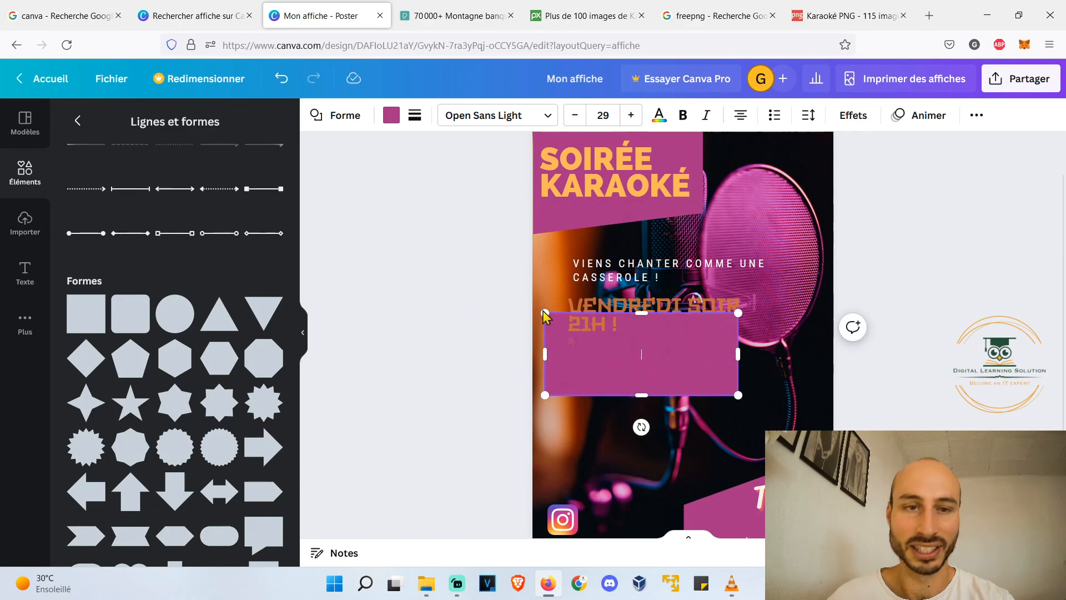
pyautogui.click(391, 115)
pyautogui.click(117, 377)
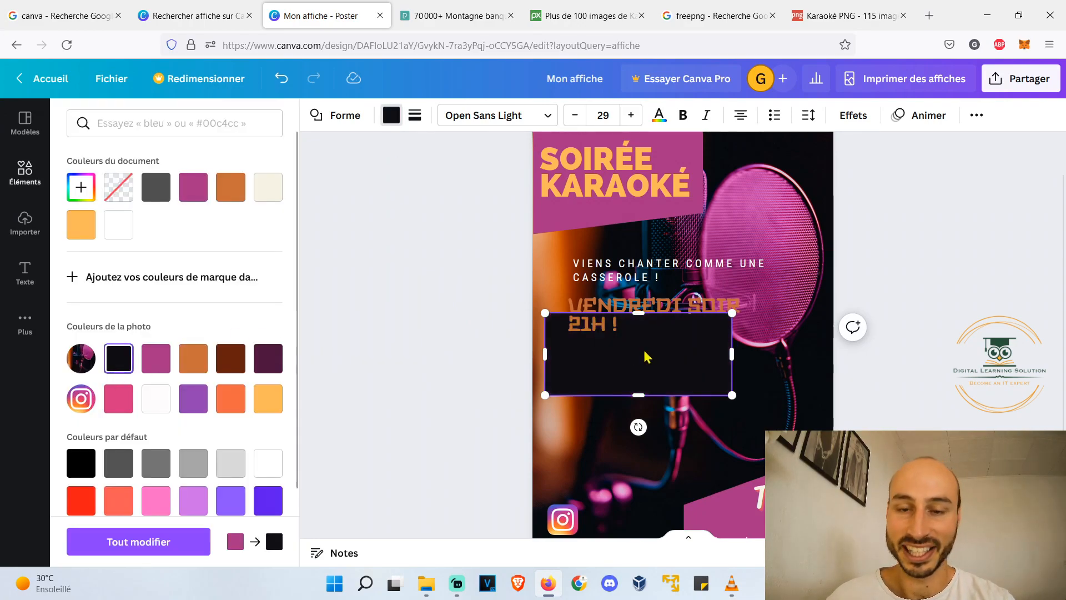
pyautogui.rightClick(628, 371)
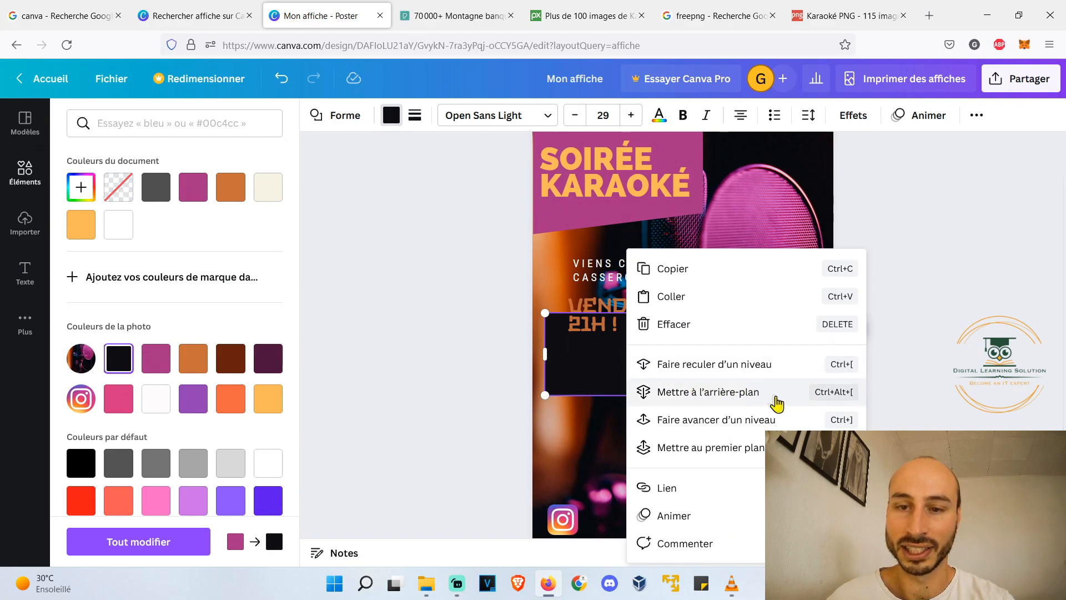
pyautogui.click(769, 395)
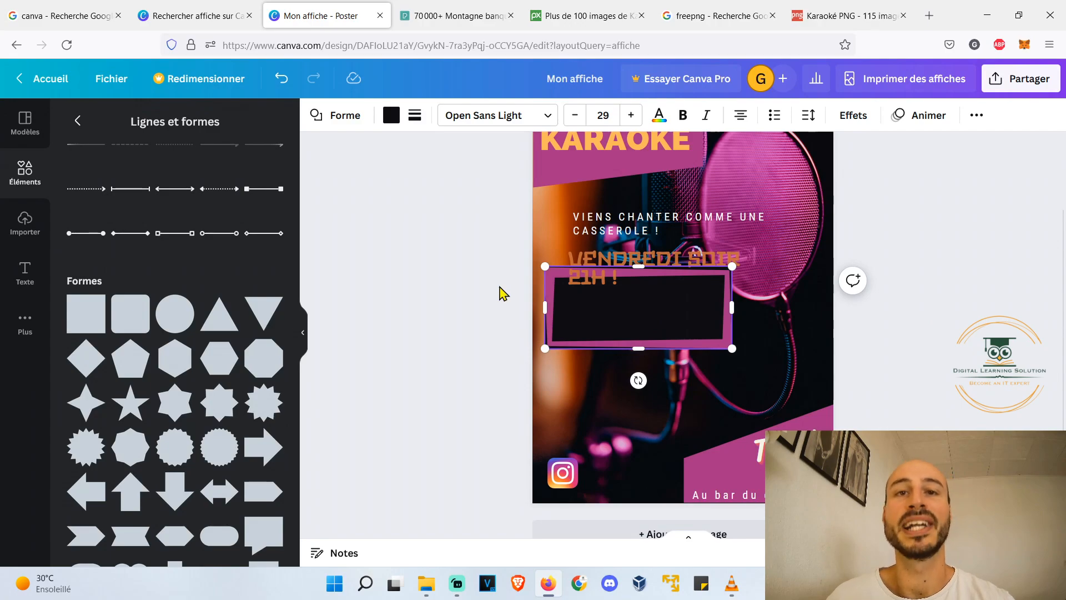
# - Move the pink frame and its black rectangle to the poster's left edge below the date text and shrink them slightly
pyautogui.moveTo(713, 342); pyautogui.dragTo(701, 389)
pyautogui.moveTo(694, 289); pyautogui.dragTo(699, 345)
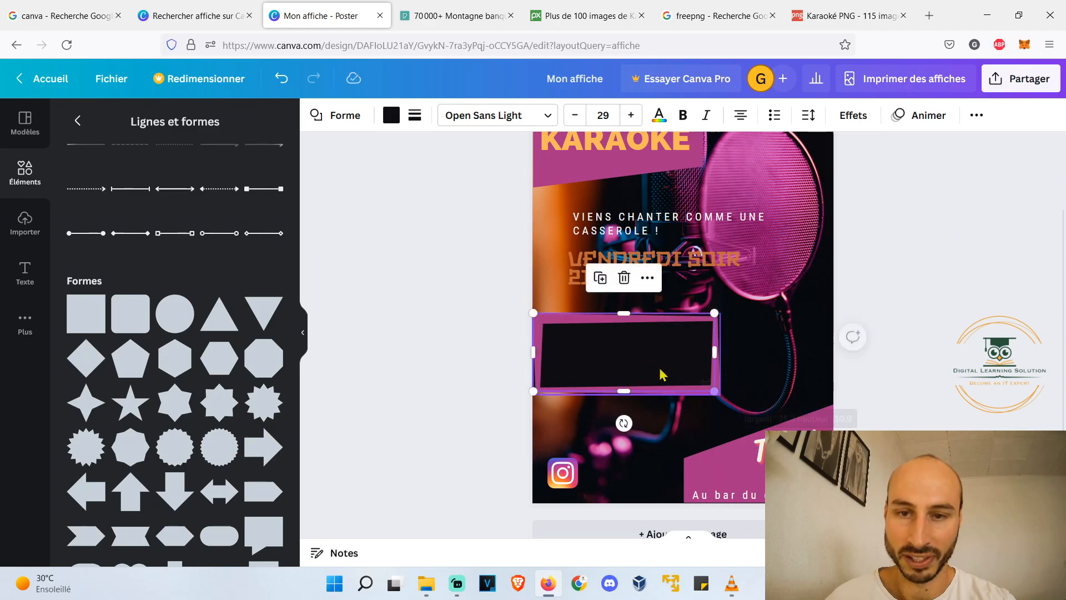
pyautogui.click(499, 411)
pyautogui.scroll(5, 606, 340)
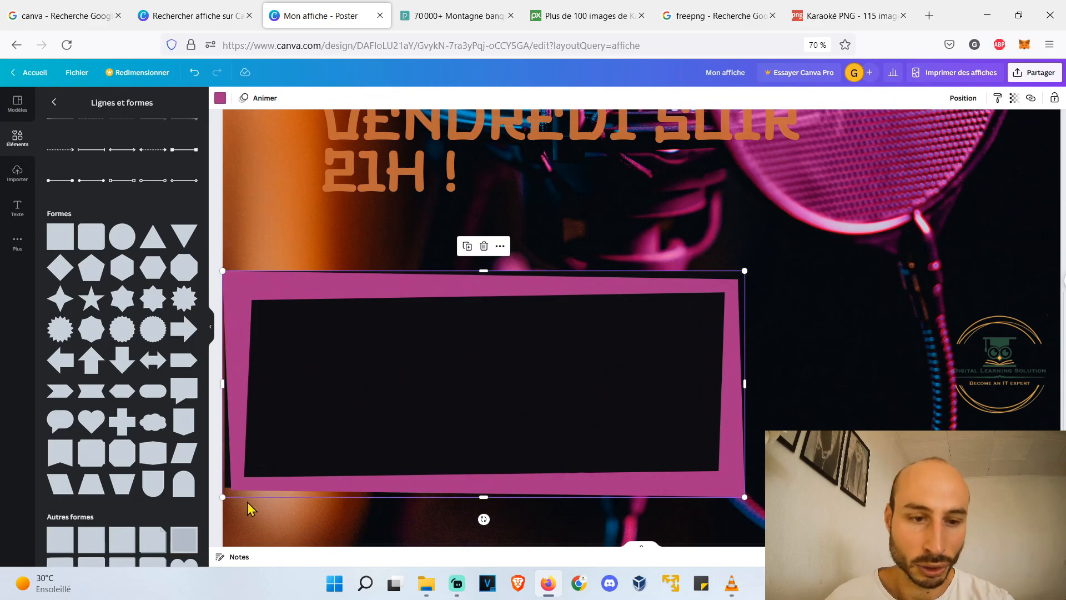
pyautogui.moveTo(745, 497); pyautogui.dragTo(722, 488)
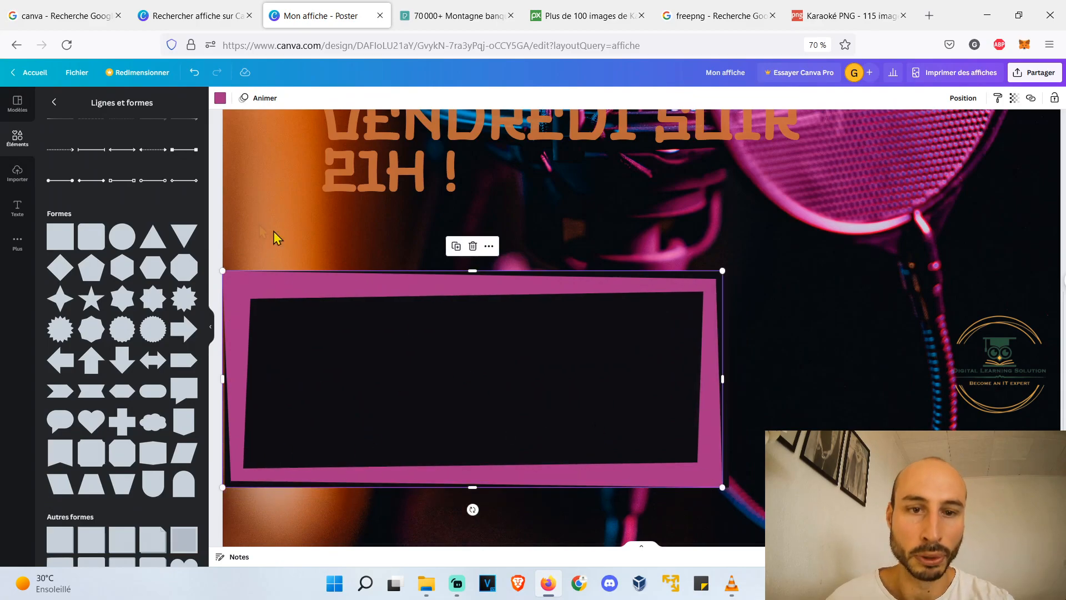
pyautogui.scroll(-5, 532, 354)
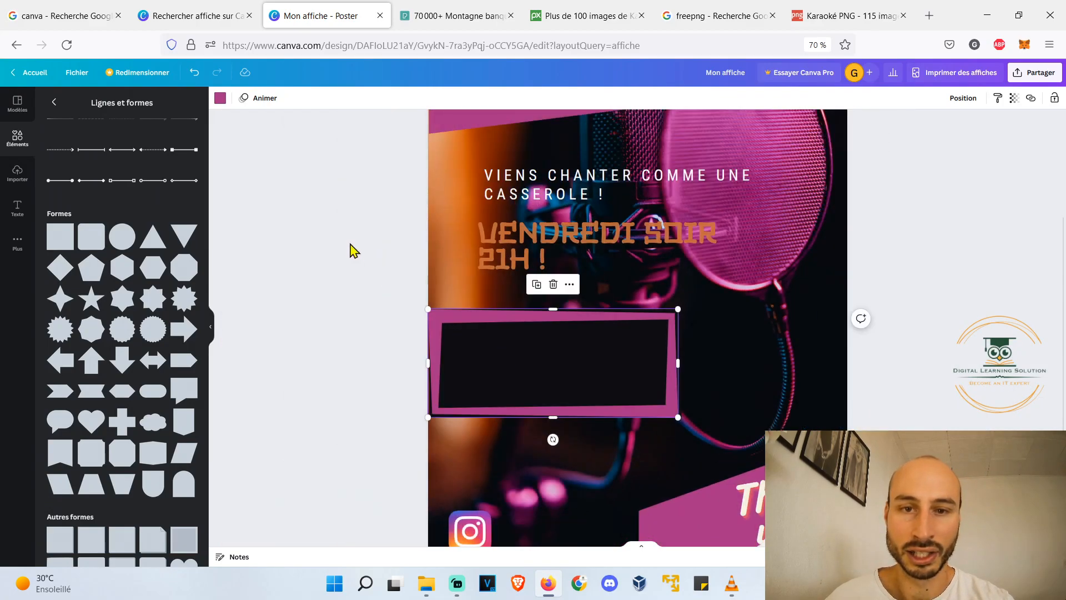
pyautogui.click(423, 269)
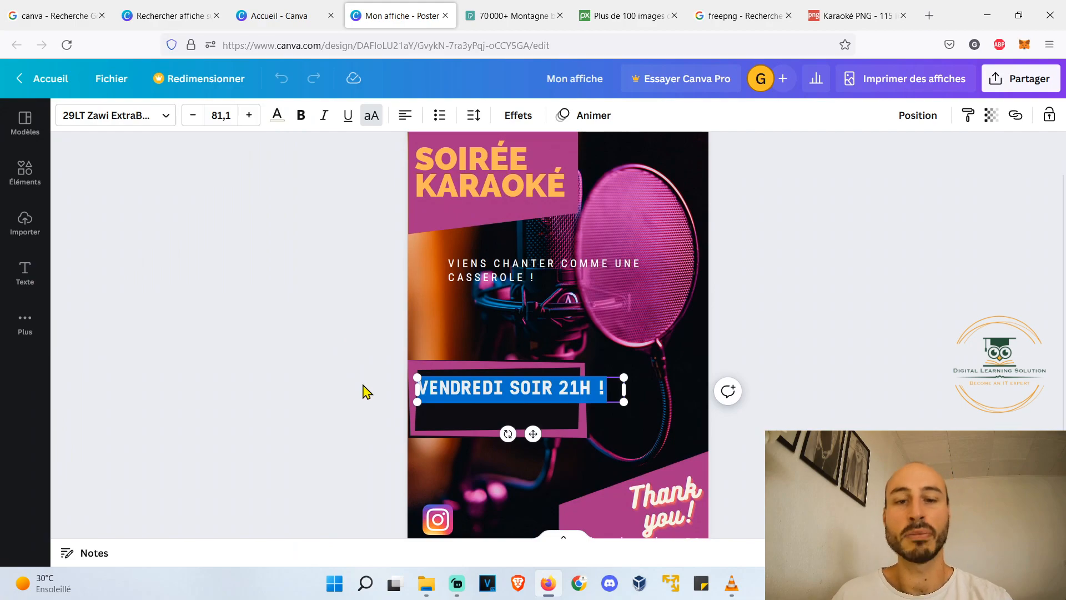
# - Remove the "VENDREDI SOIR 21H !" text from the frame and add the "Sweet" text combination reading "Vendredi soir 21h !" instead
pyautogui.press('BackSpace')
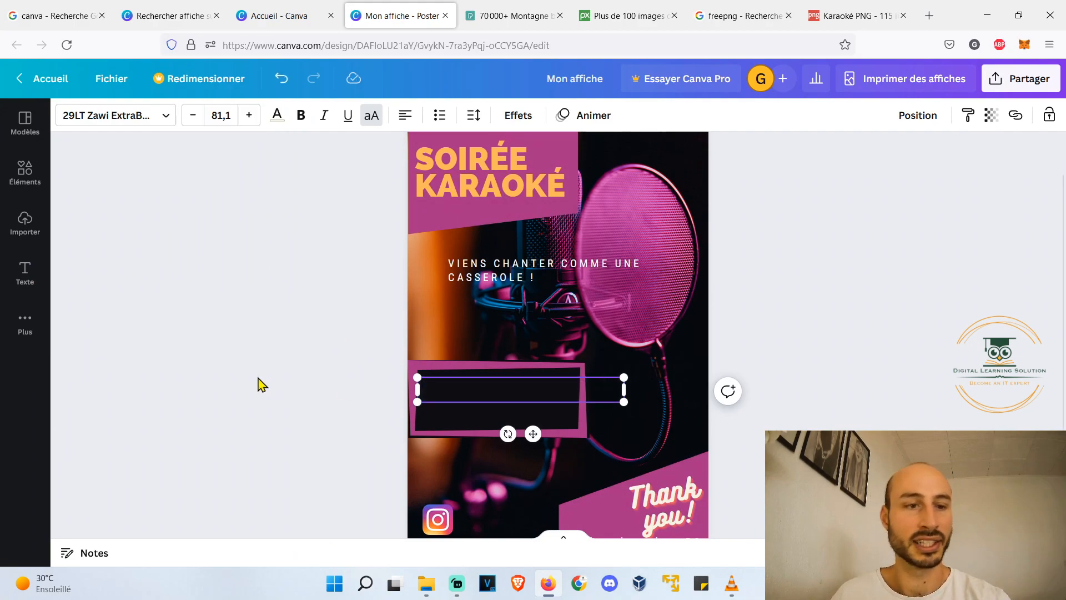
pyautogui.click(283, 362)
pyautogui.click(24, 272)
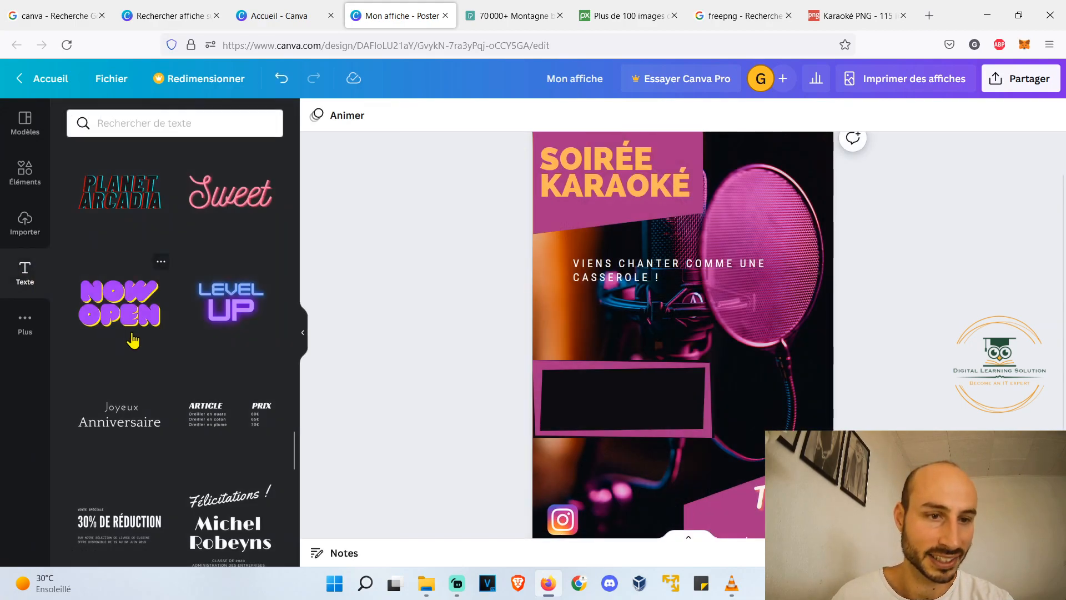
pyautogui.moveTo(214, 194); pyautogui.dragTo(604, 403)
pyautogui.doubleClick(626, 416)
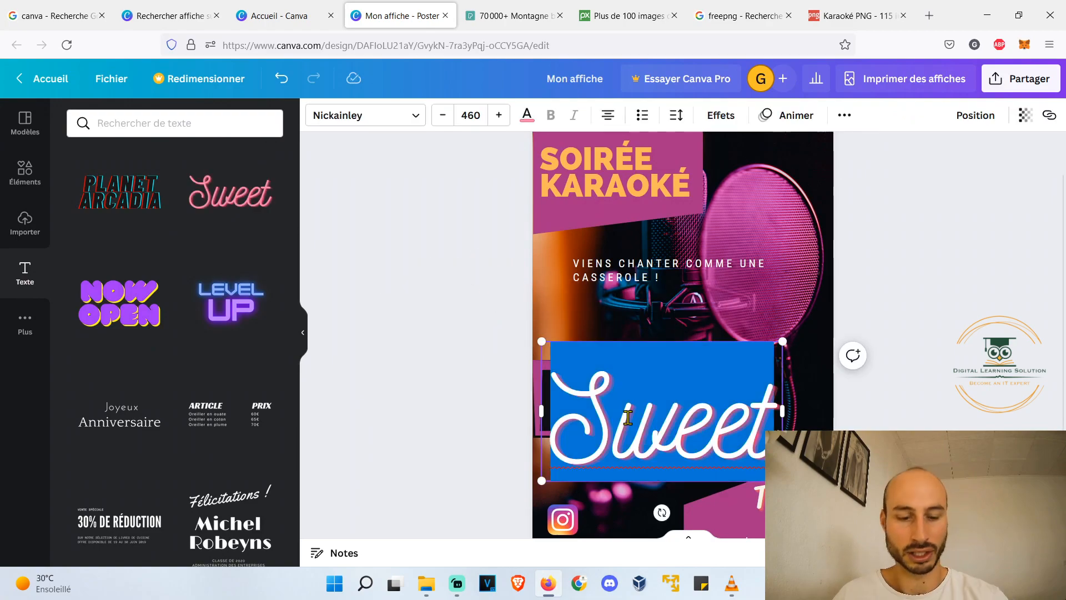
pyautogui.hotkey('ctrl', 'v')
pyautogui.hotkey('ctrl', 'a')
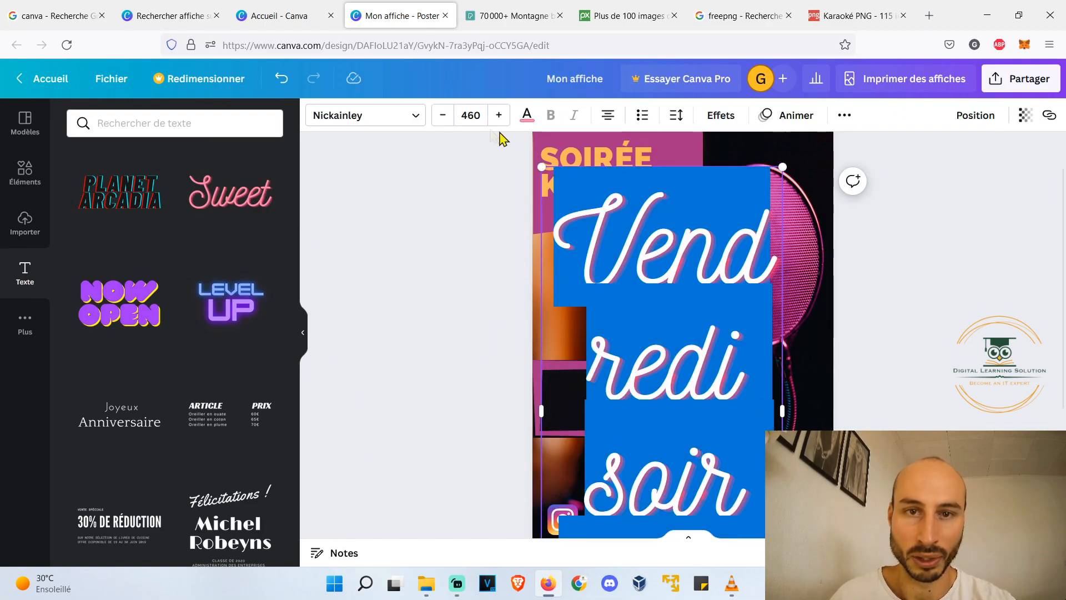
# - Set the "Vendredi soir 21h !" text to size 86, place it inside the frame and recolour it yellow-orange
pyautogui.click(460, 115)
pyautogui.write('70')
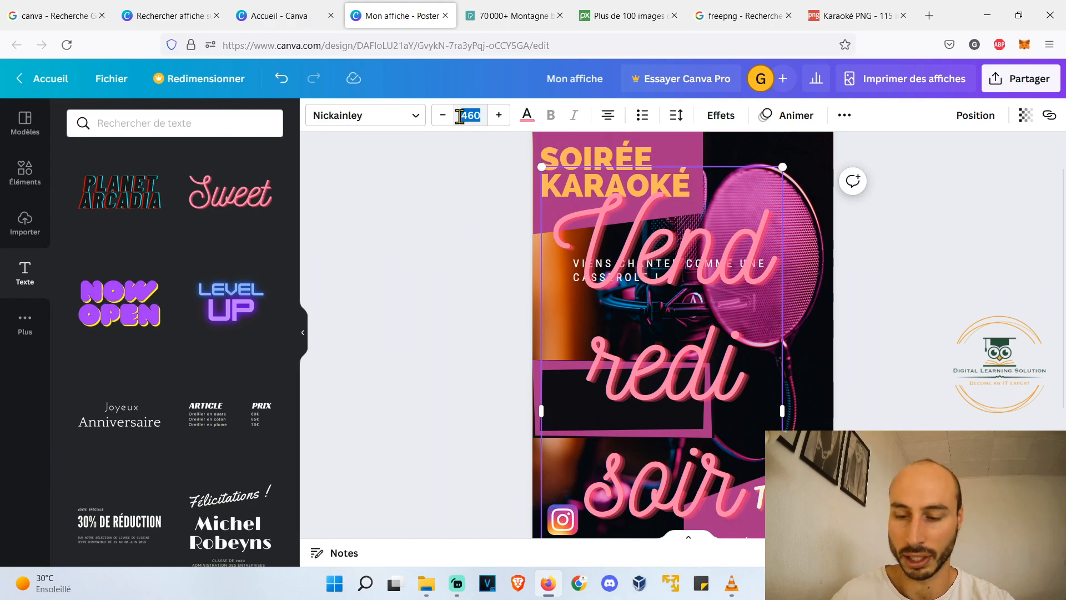
pyautogui.click(464, 162)
pyautogui.click(503, 400)
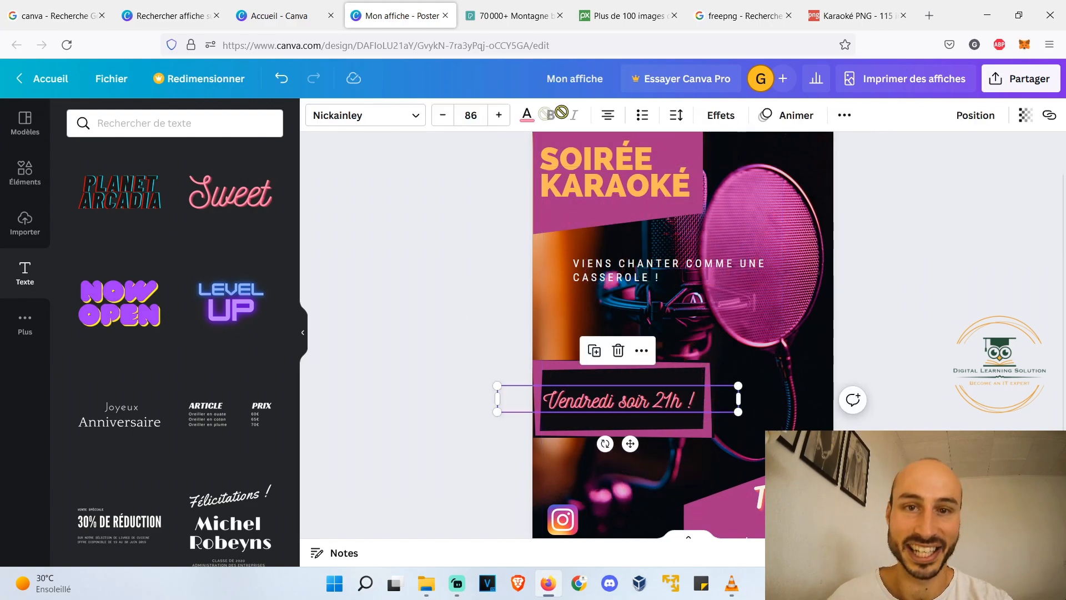
pyautogui.click(527, 115)
pyautogui.click(262, 193)
pyautogui.click(430, 394)
# - Enlarge the "Vendredi soir 21h !" text to size 91 and shift it slightly to centre it in the frame
pyautogui.doubleClick(702, 414)
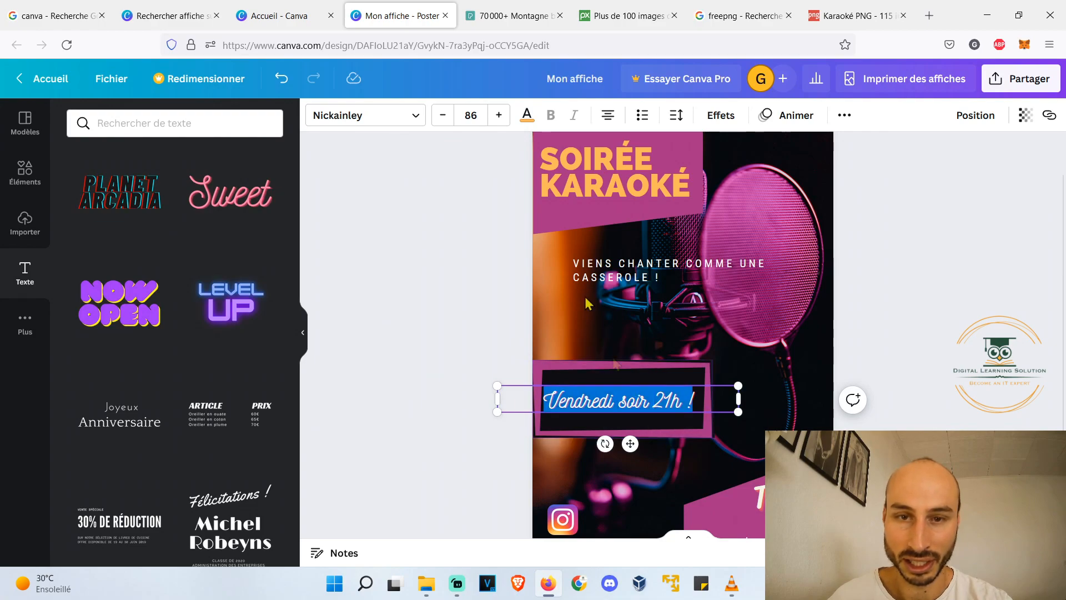
pyautogui.click(499, 115)
pyautogui.click(498, 115)
pyautogui.click(499, 115)
pyautogui.click(499, 115)
pyautogui.click(499, 115)
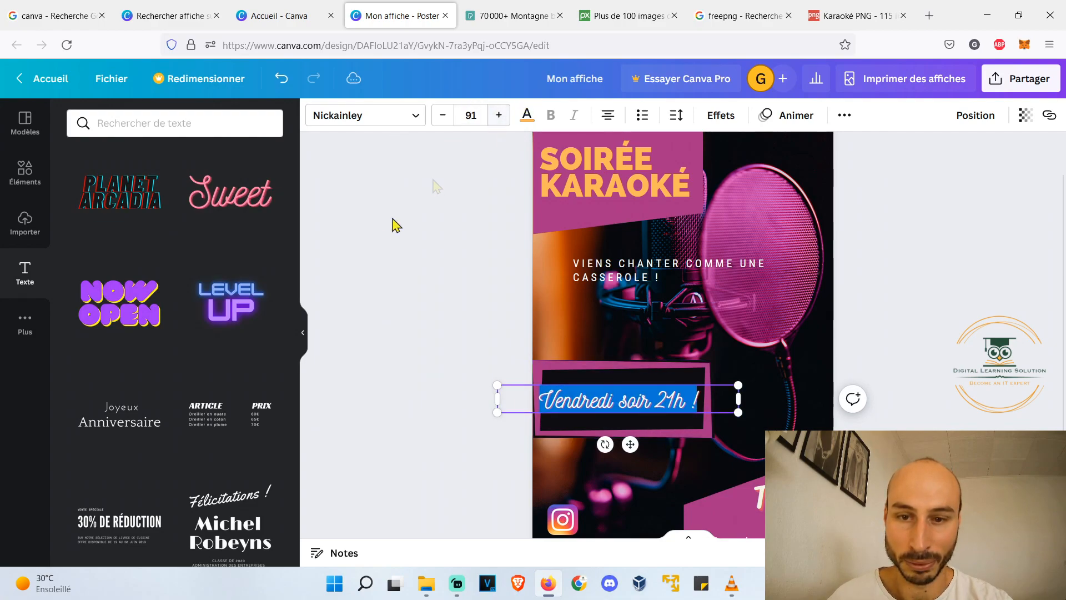
pyautogui.click(445, 377)
pyautogui.click(647, 396)
pyautogui.moveTo(630, 444); pyautogui.dragTo(634, 444)
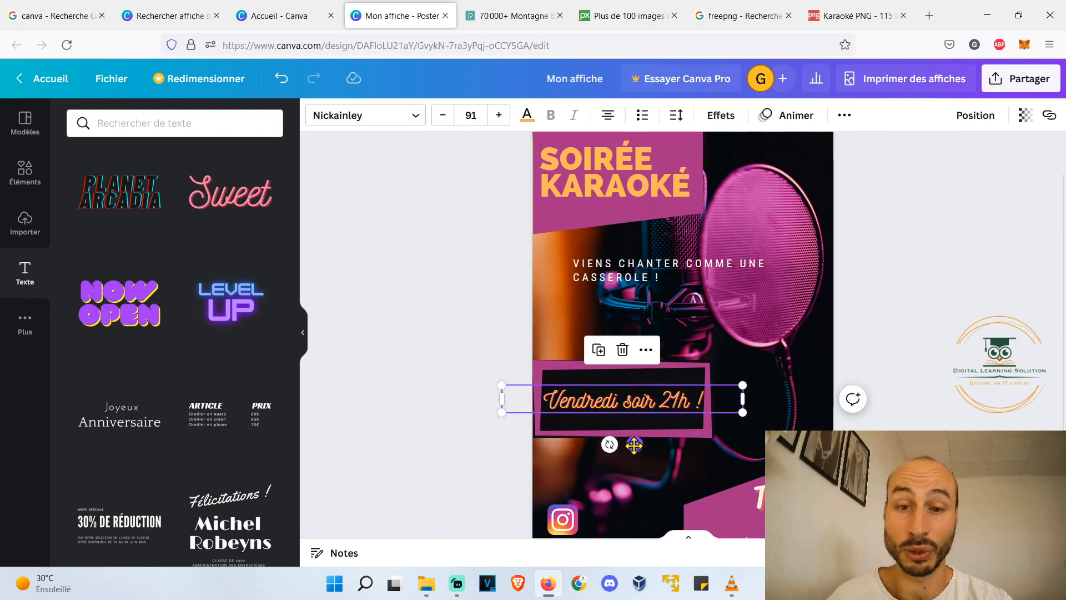
pyautogui.click(455, 336)
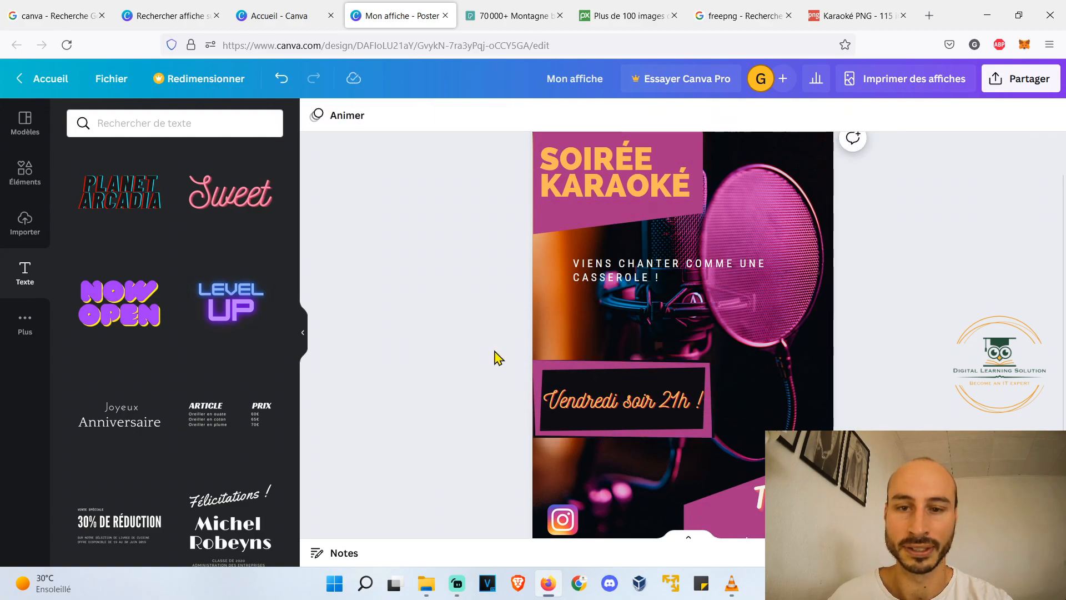
# - Try the "VIENS CHANTER COMME UNE CASSEROLE !" line below the date frame, undo the move, and undo and redo the date text's shift
pyautogui.scroll(-1, 526, 352)
pyautogui.scroll(1, 526, 352)
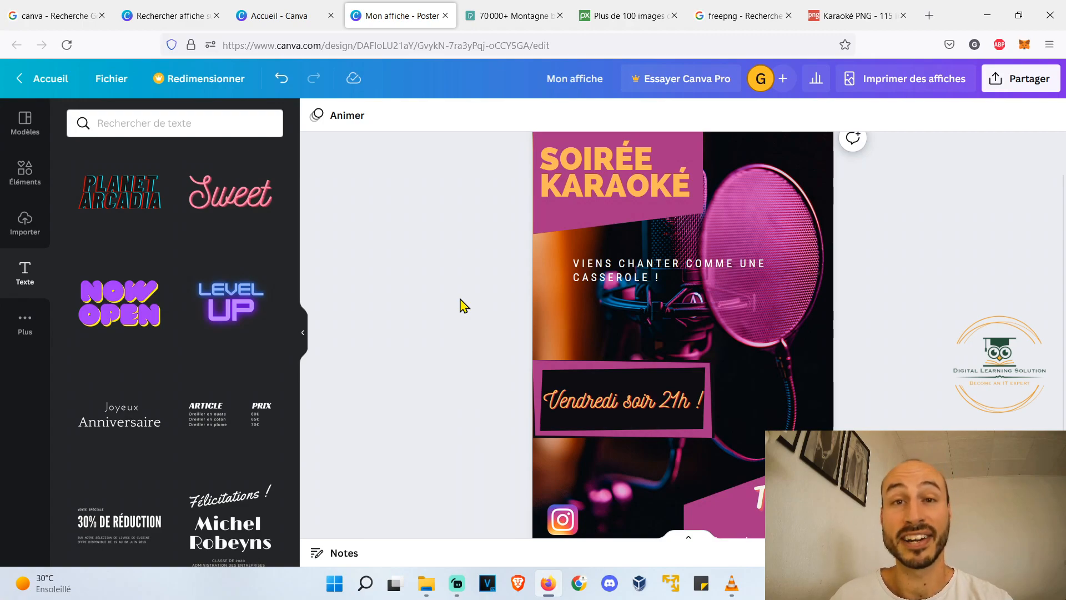
pyautogui.hotkey('ctrl', 'z')
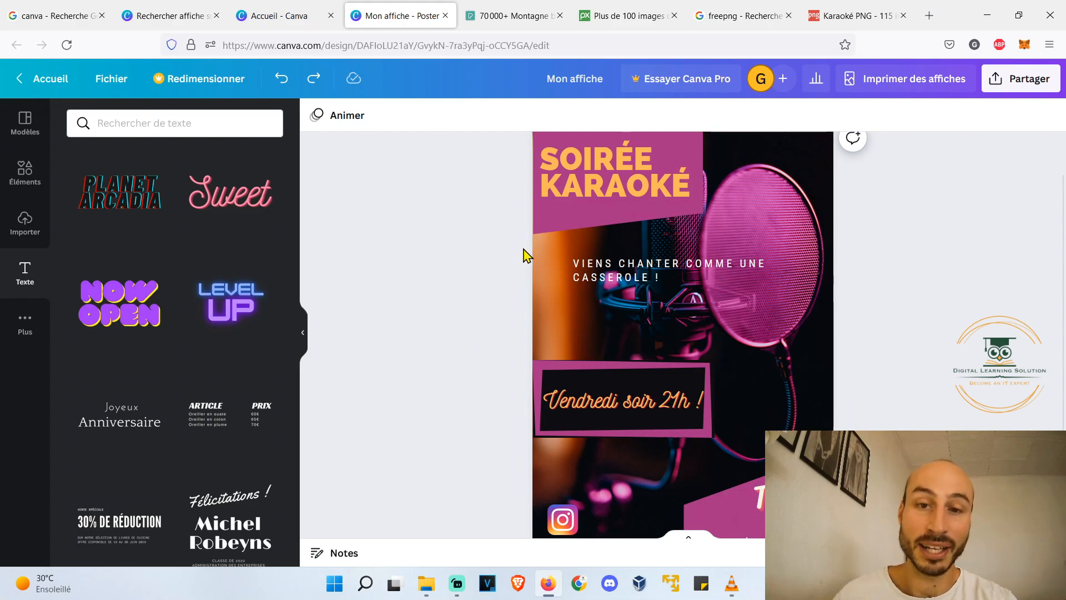
pyautogui.moveTo(652, 267); pyautogui.dragTo(622, 445)
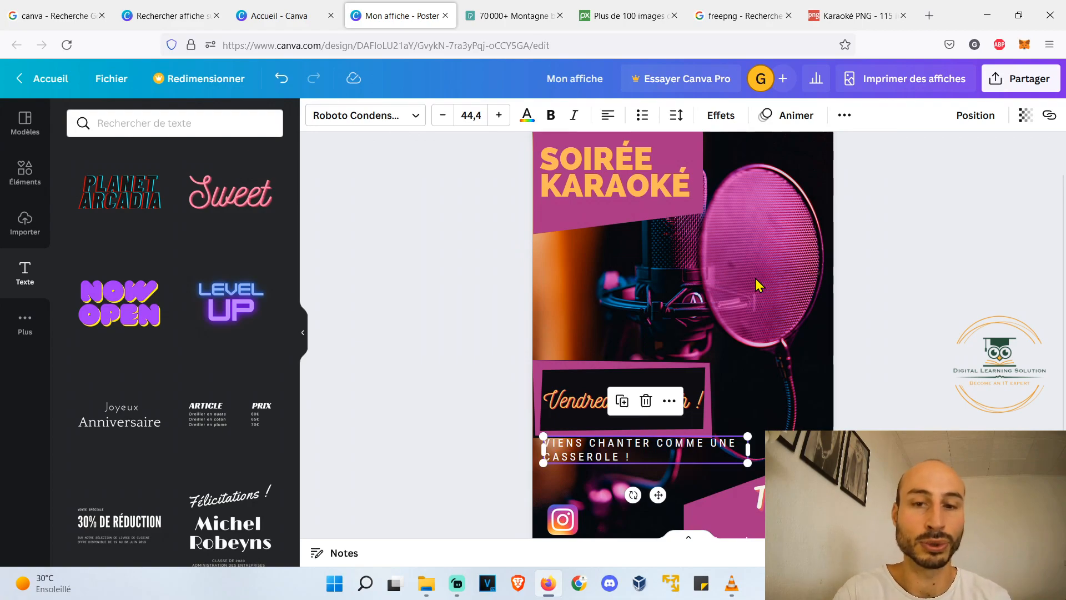
pyautogui.hotkey('ctrl', 'z')
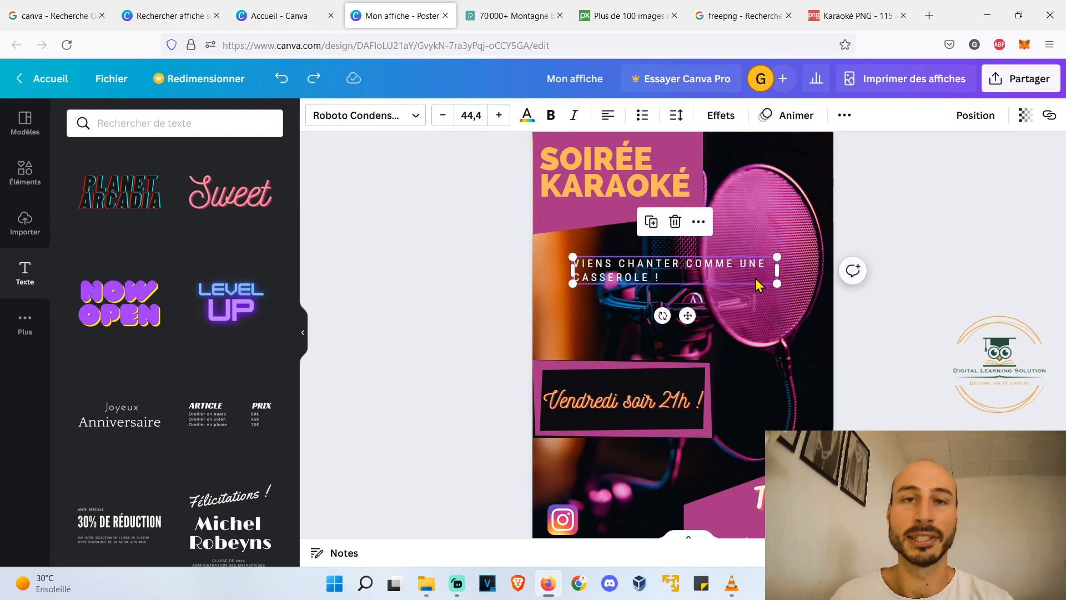
pyautogui.hotkey('ctrl', 'z')
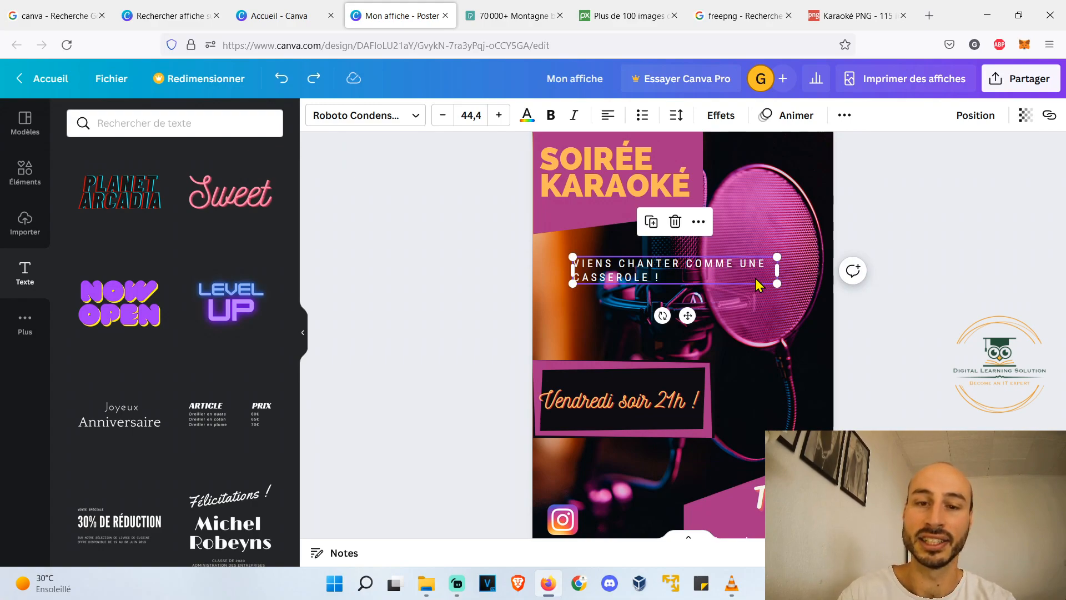
pyautogui.hotkey('ctrl', 'y')
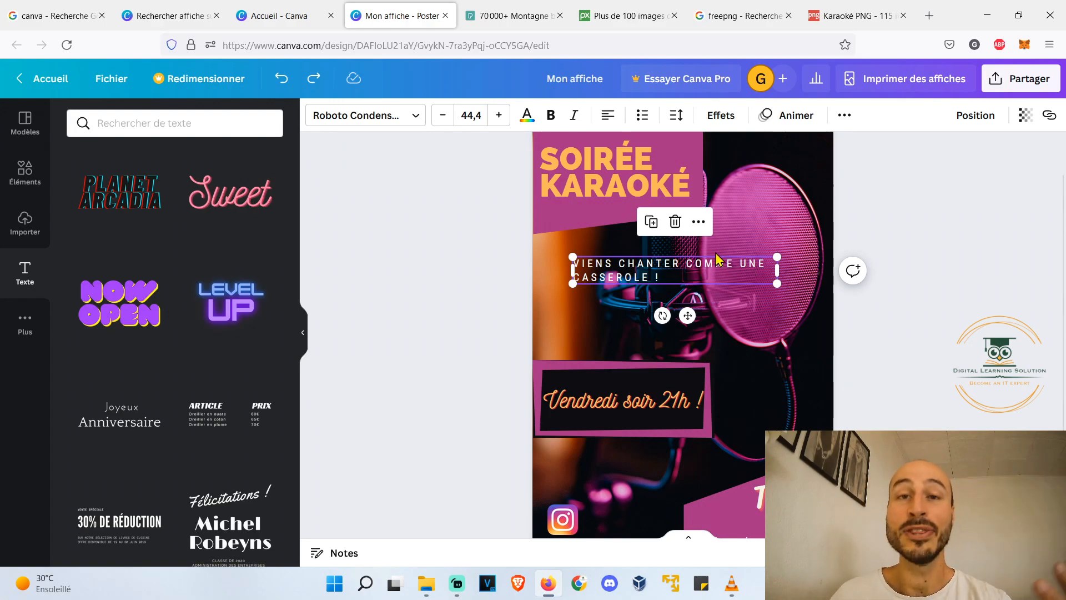
# - Place the "VIENS CHANTER COMME UNE CASSEROLE !" line at the poster's left edge under the title, broken after "CHANTER"
pyautogui.click(302, 332)
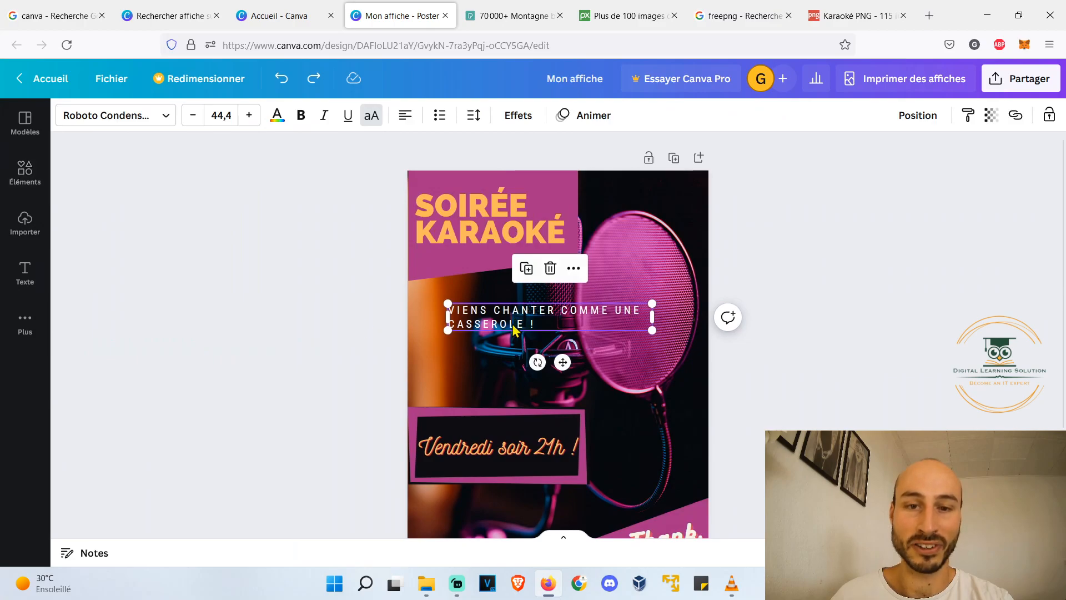
pyautogui.hotkey('ctrl', 'y')
pyautogui.scroll(-1, 322, 277)
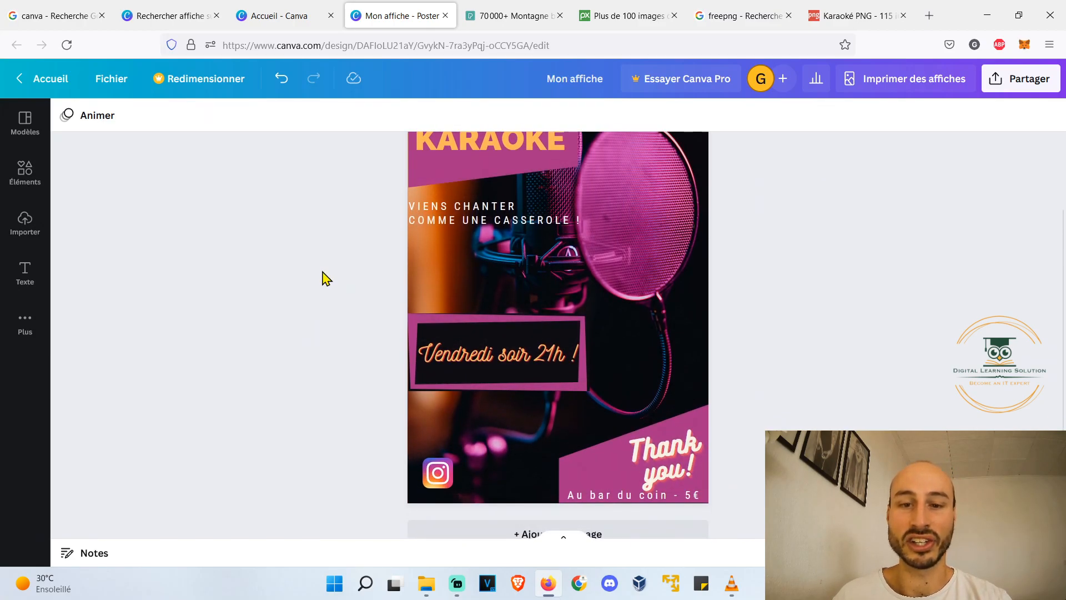
pyautogui.scroll(1, 326, 278)
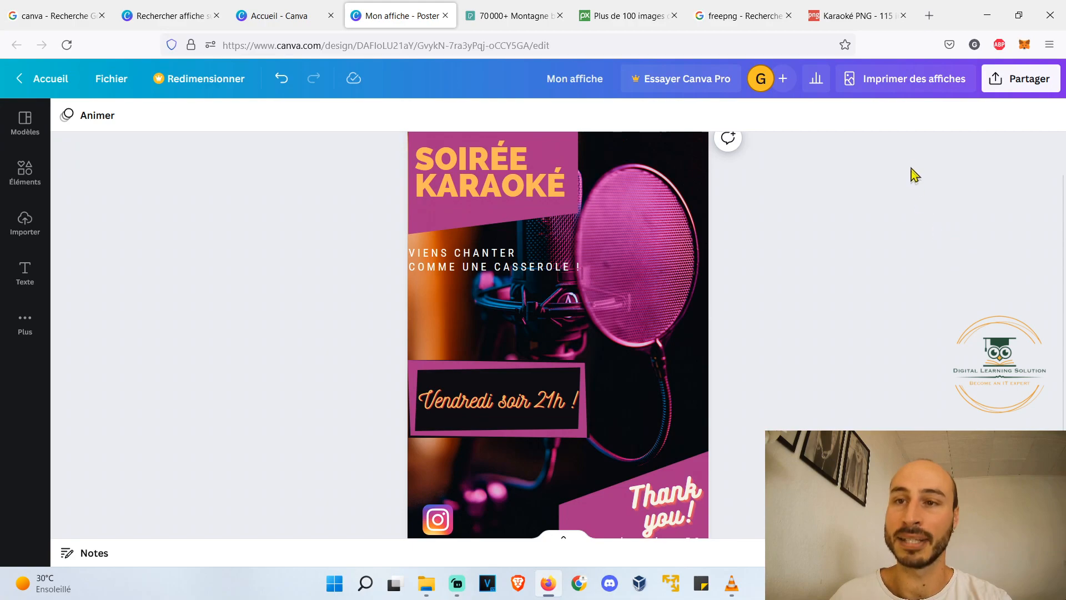
# - Download the finished poster as a JPG file at size 1 and quality 80
pyautogui.click(1029, 78)
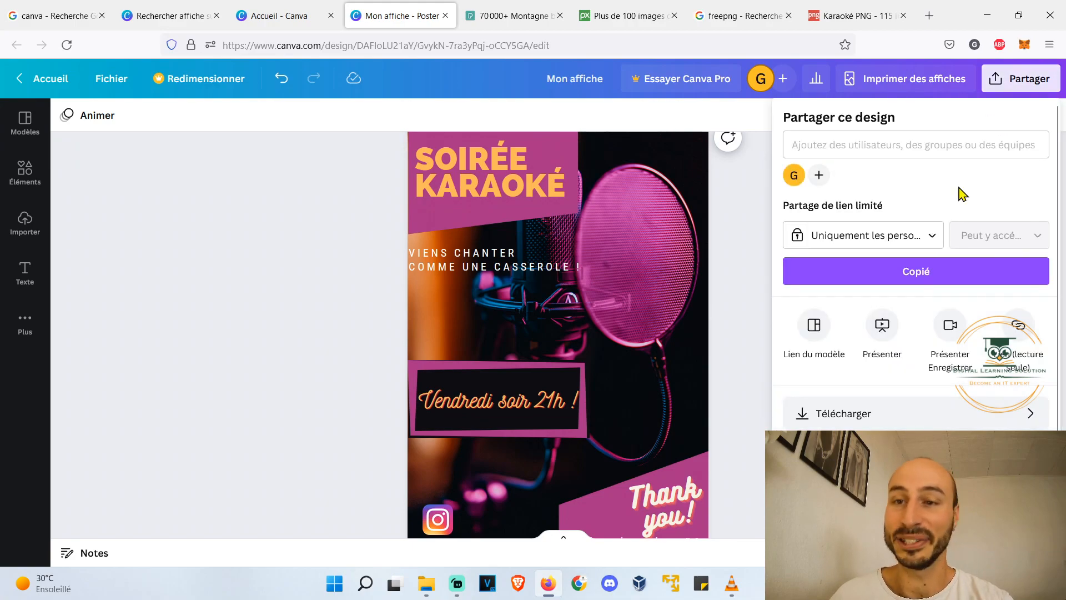
pyautogui.scroll(-1, 872, 371)
pyautogui.click(892, 386)
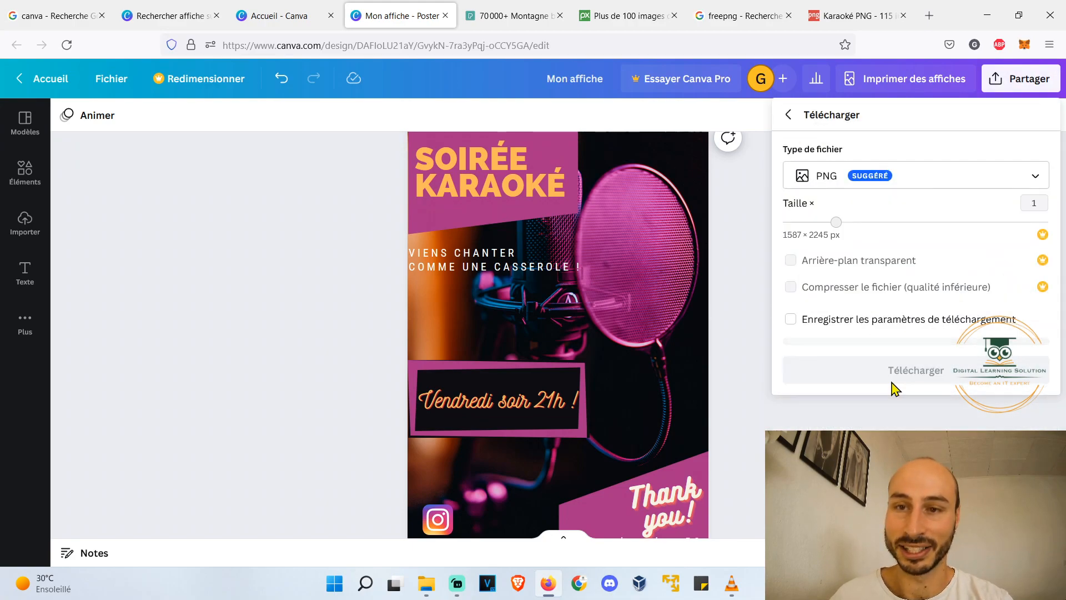
pyautogui.click(1036, 177)
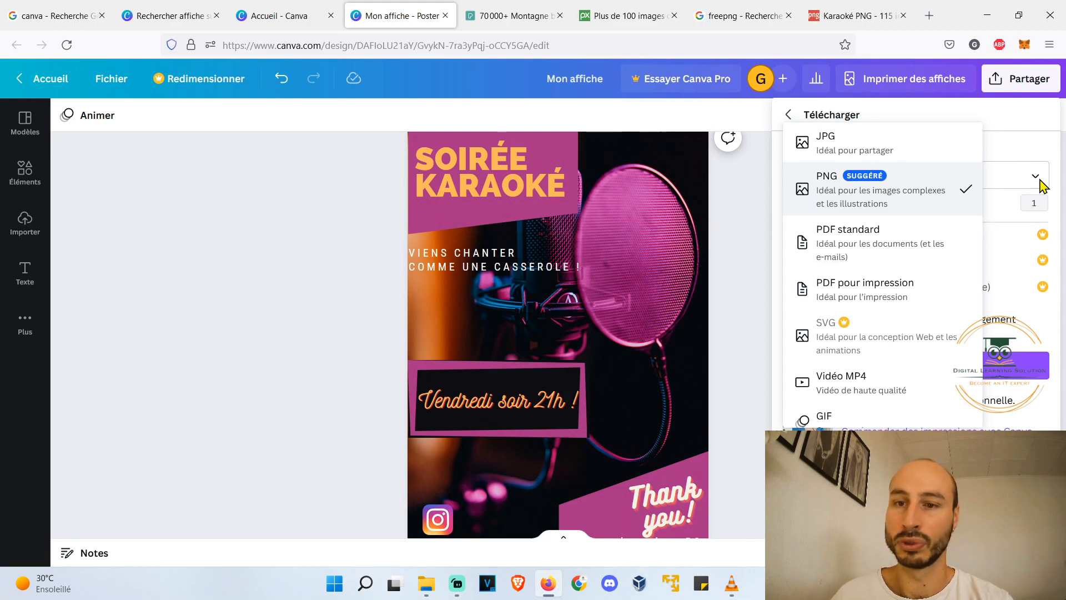
pyautogui.click(944, 194)
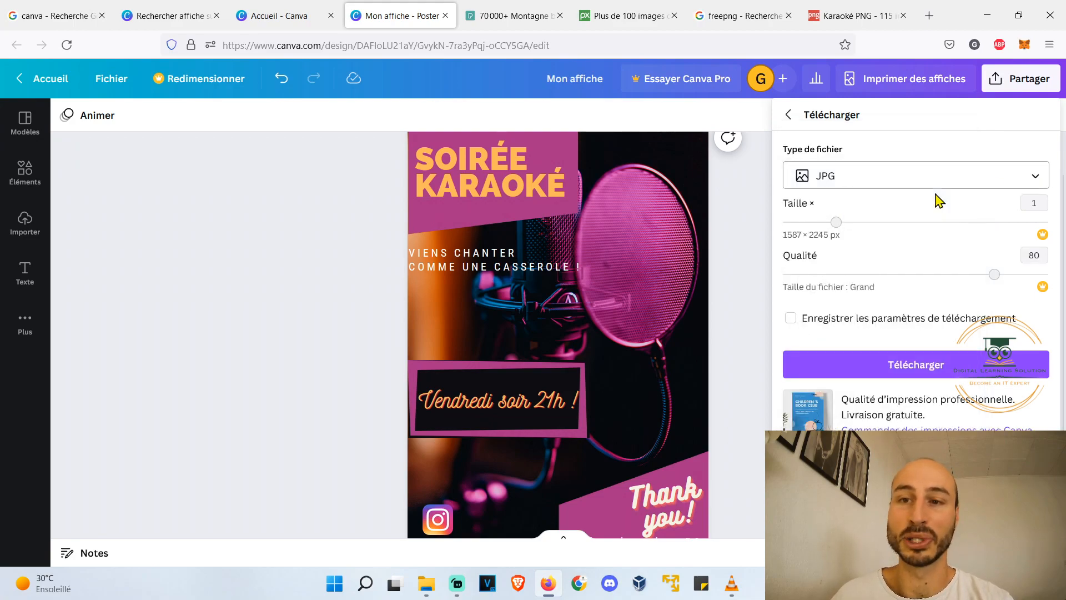
pyautogui.click(974, 369)
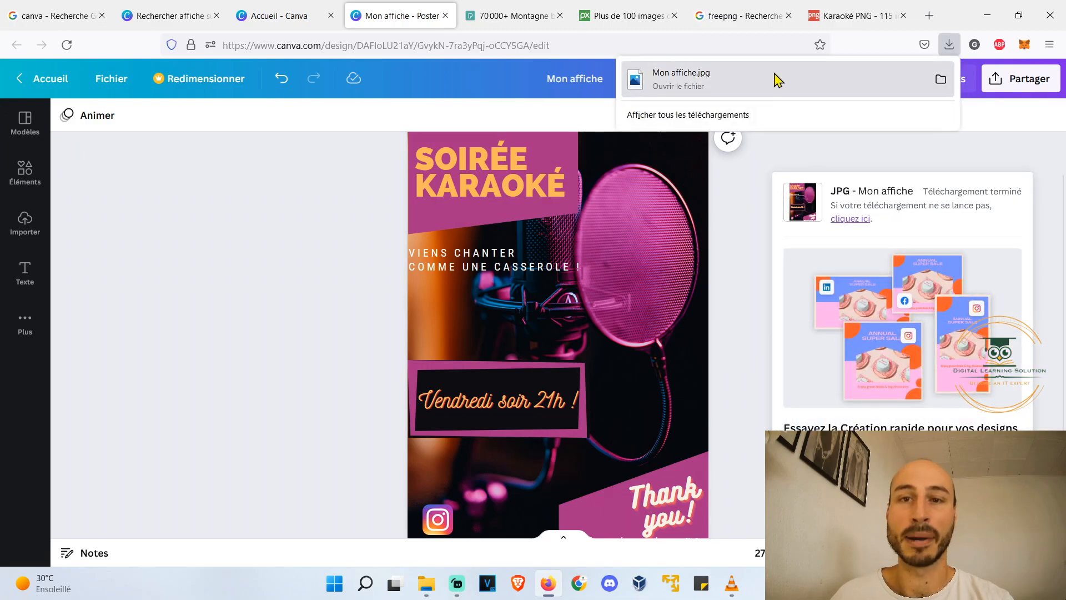
# - Open the downloaded "Mon affiche.jpg" in the image viewer and inspect the title area up close and the whole poster
pyautogui.click(775, 77)
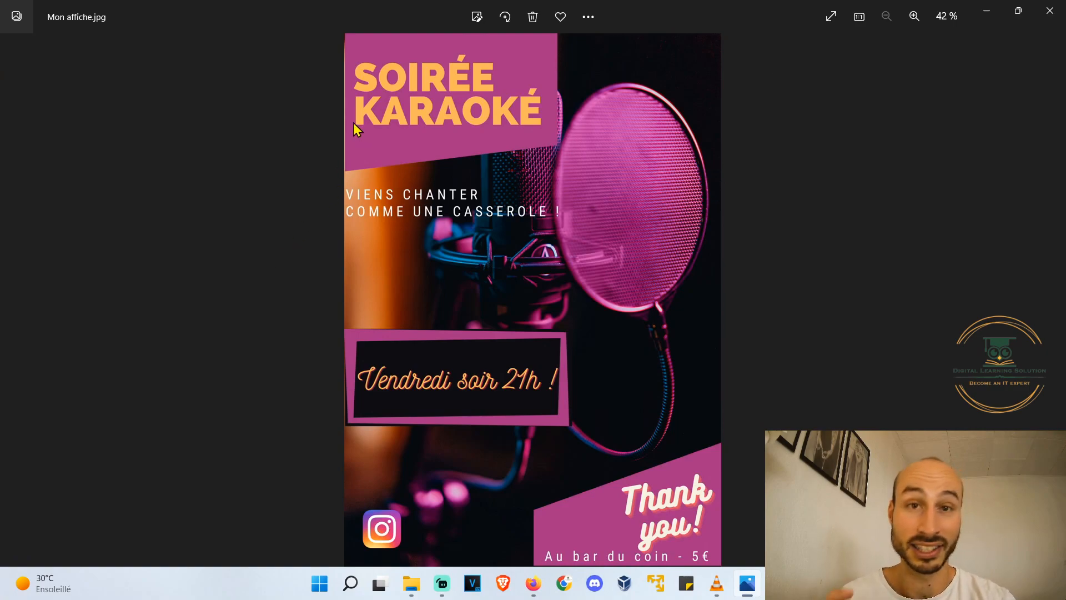
pyautogui.scroll(5, 353, 122)
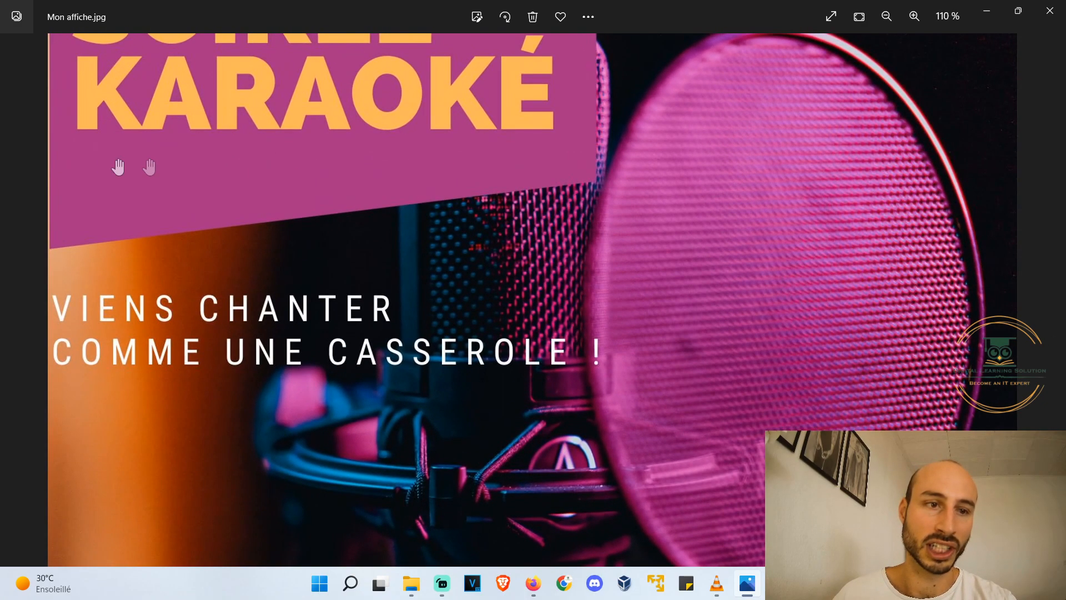
pyautogui.moveTo(118, 168); pyautogui.dragTo(526, 449)
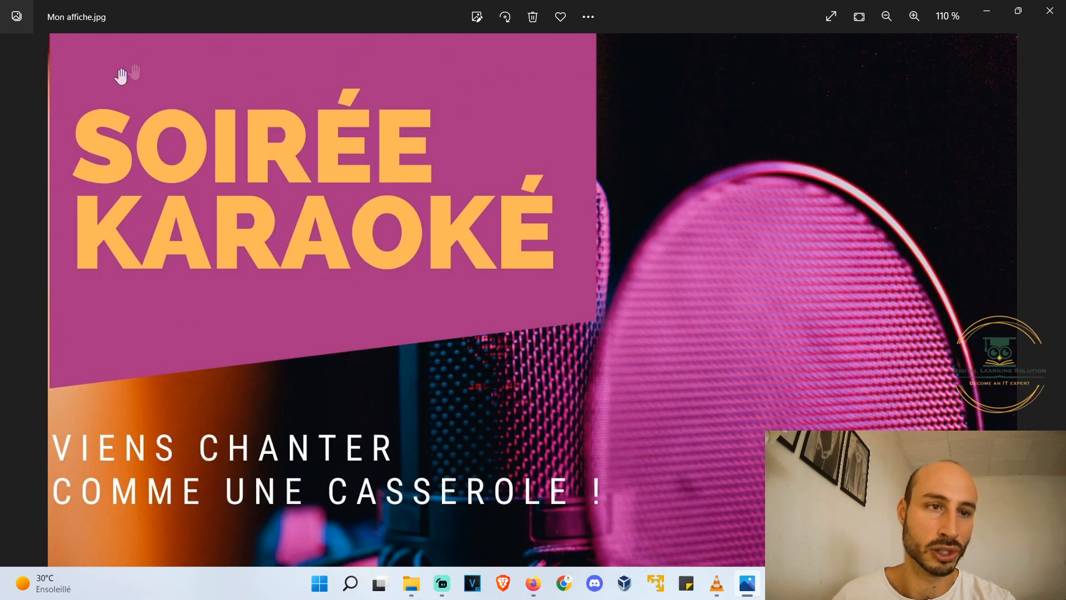
pyautogui.scroll(-2, 316, 248)
pyautogui.scroll(-3, 481, 253)
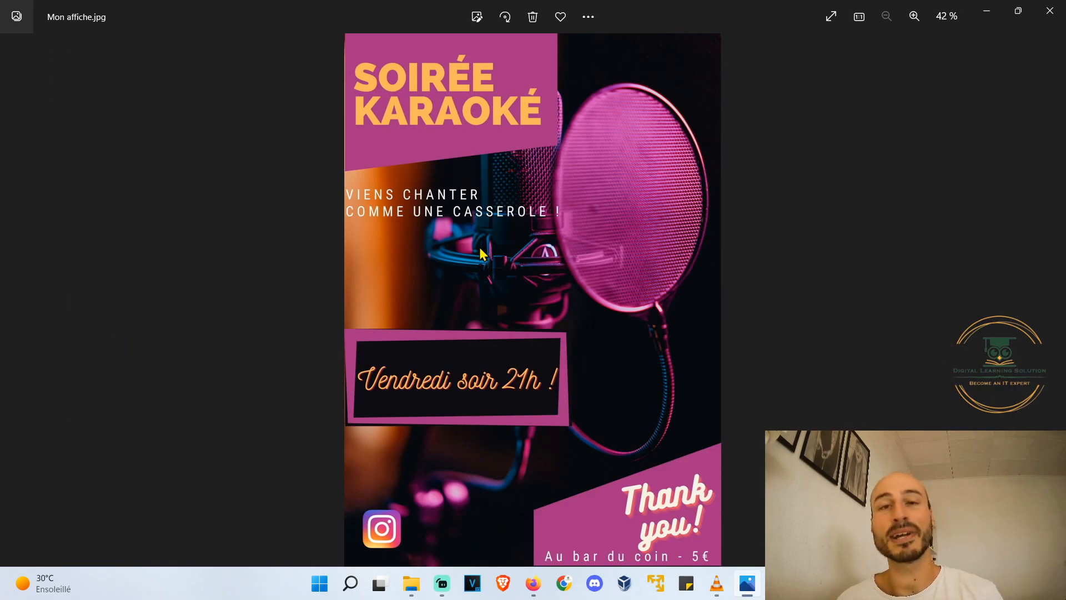